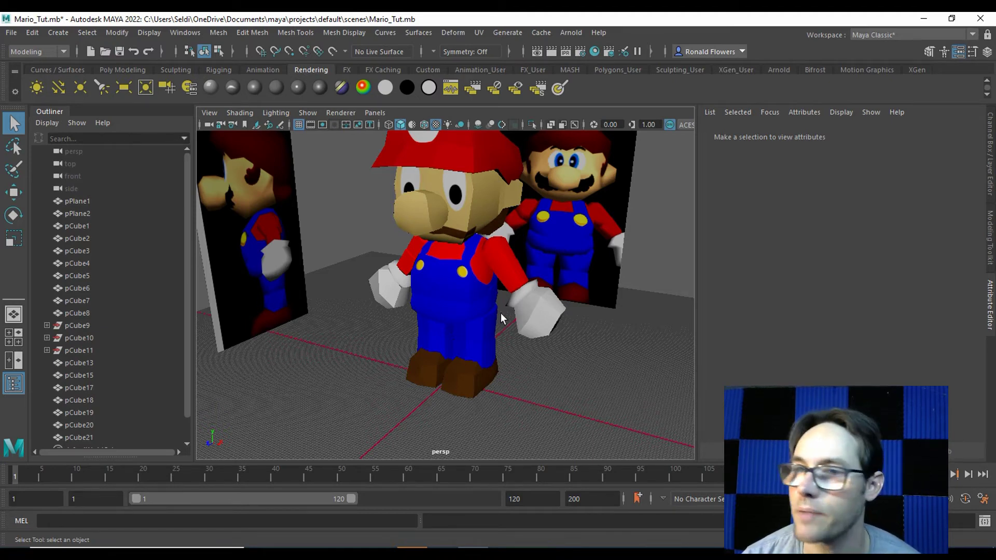
# Step: Show the display layers and hide the Ref layer containing the Mario reference images
pyautogui.click(990, 162)
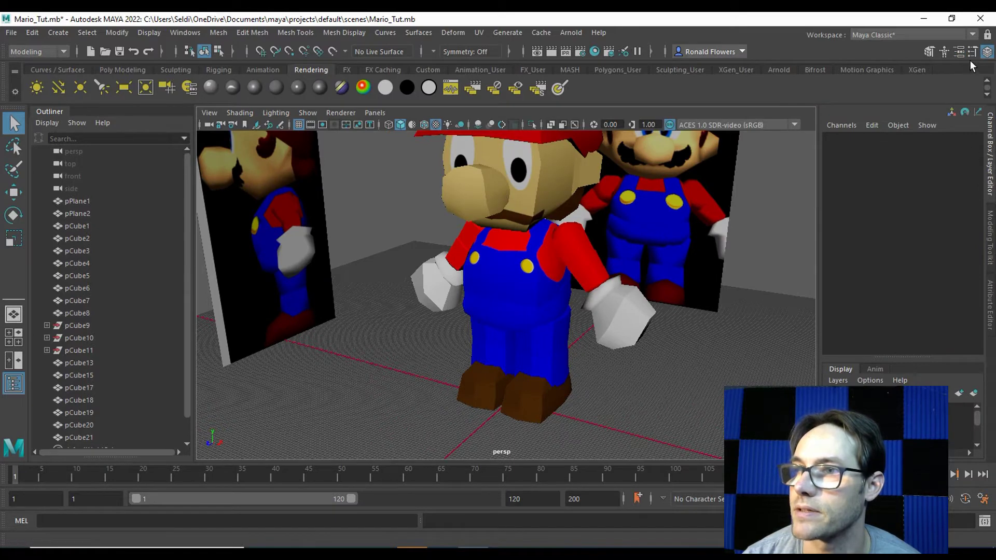
pyautogui.click(990, 55)
pyautogui.click(989, 55)
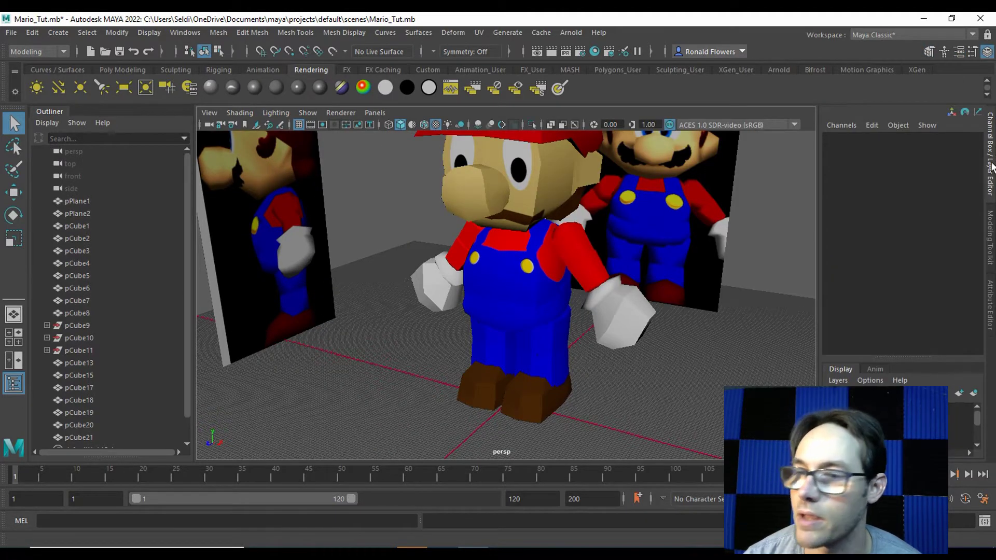
pyautogui.scroll(-3, 909, 433)
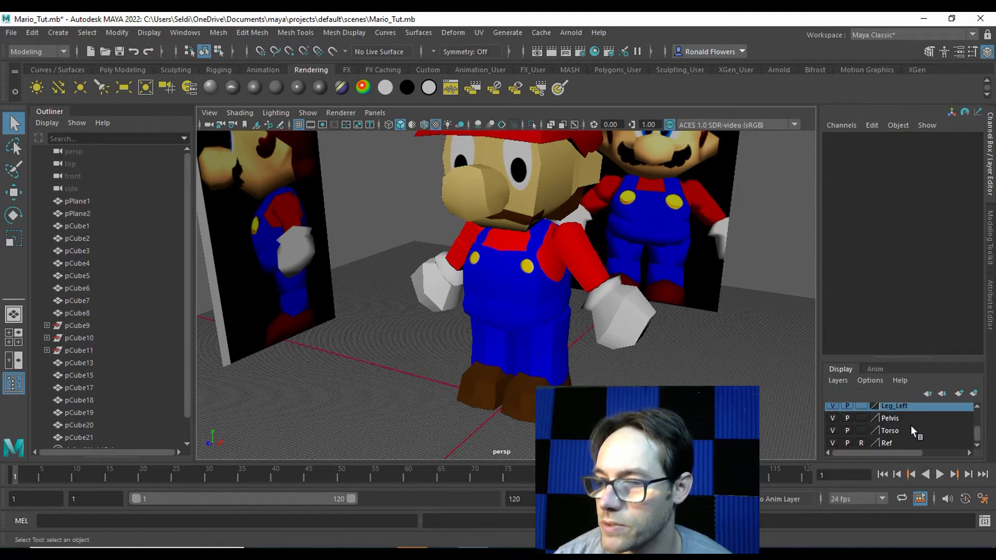
pyautogui.click(887, 443)
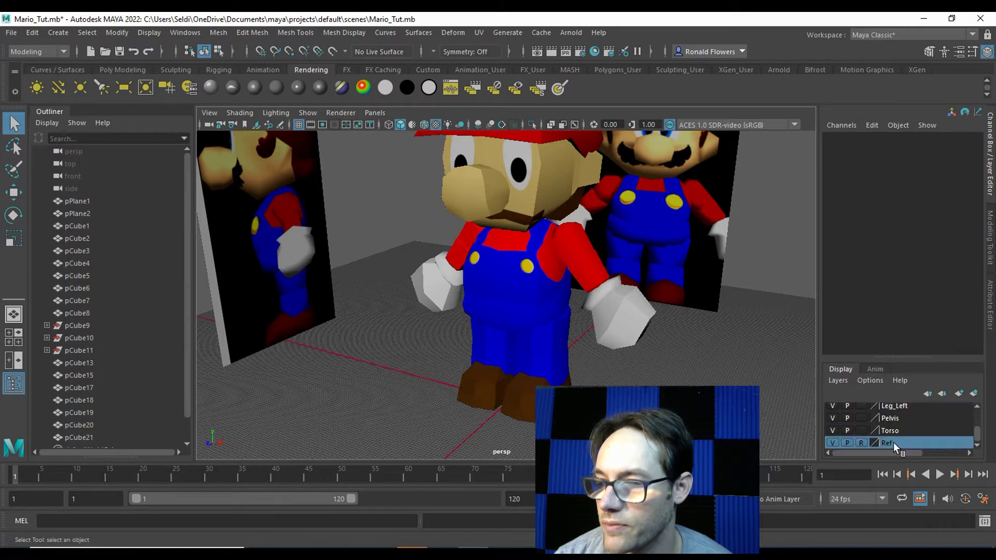
pyautogui.click(833, 444)
pyautogui.keyDown('alt'); pyautogui.moveTo(620, 334); pyautogui.dragTo(636, 309); pyautogui.keyUp('alt')
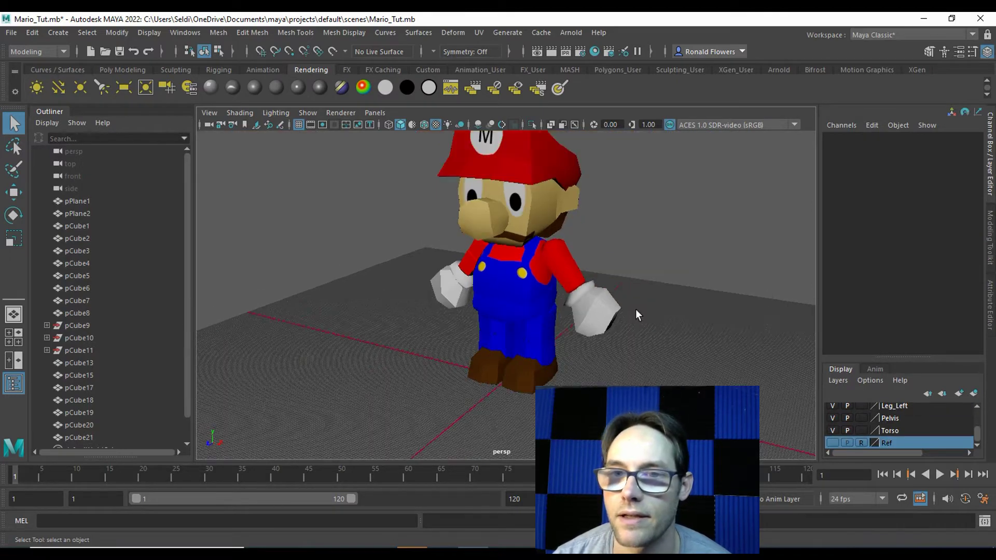
pyautogui.keyDown('alt'); pyautogui.moveTo(533, 338); pyautogui.dragTo(552, 348); pyautogui.keyUp('alt')
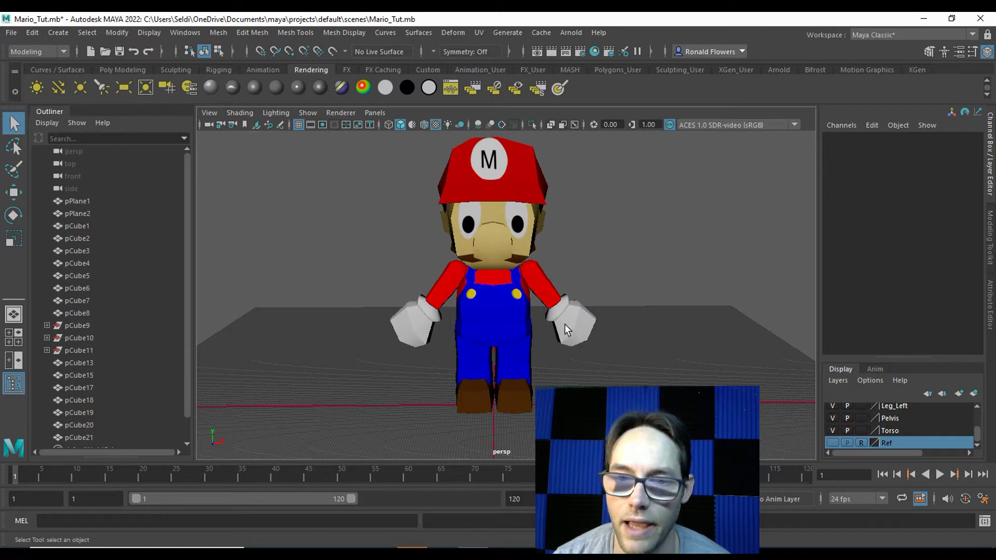
# Step: Delete the character's right upper arm, forearm and glove meshes
pyautogui.click(534, 280)
pyautogui.click(565, 319)
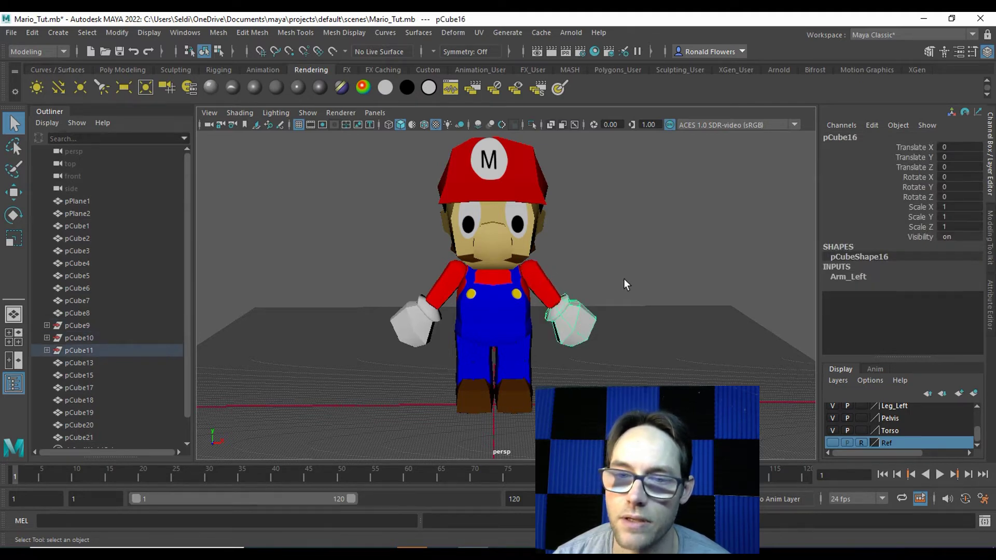
pyautogui.click(449, 281)
pyautogui.click(438, 297)
pyautogui.click(409, 320)
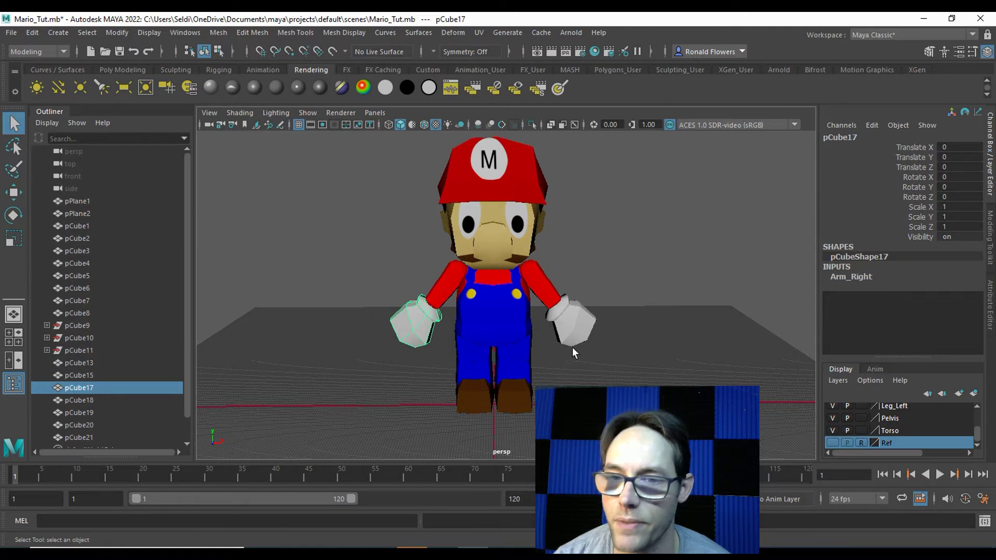
pyautogui.moveTo(400, 270); pyautogui.dragTo(445, 322)
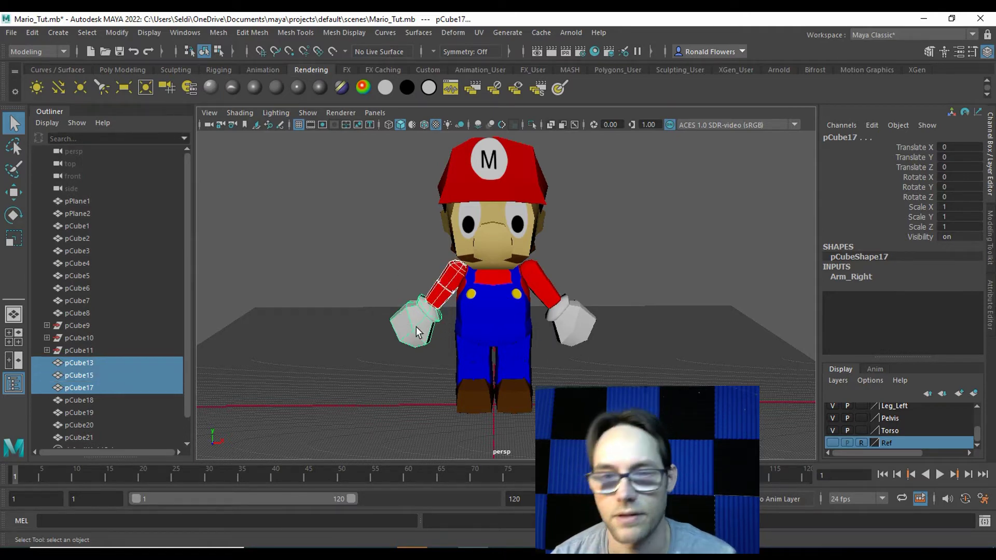
pyautogui.press('Delete')
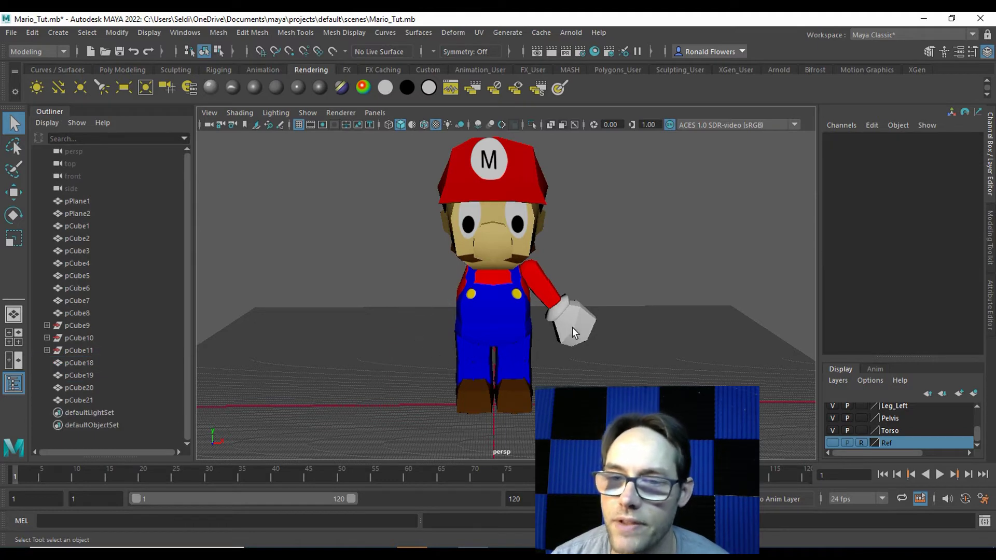
# Step: Parent the left glove and left forearm directly to the left upper arm pCube12
pyautogui.click(577, 325)
pyautogui.click(550, 298)
pyautogui.click(533, 270)
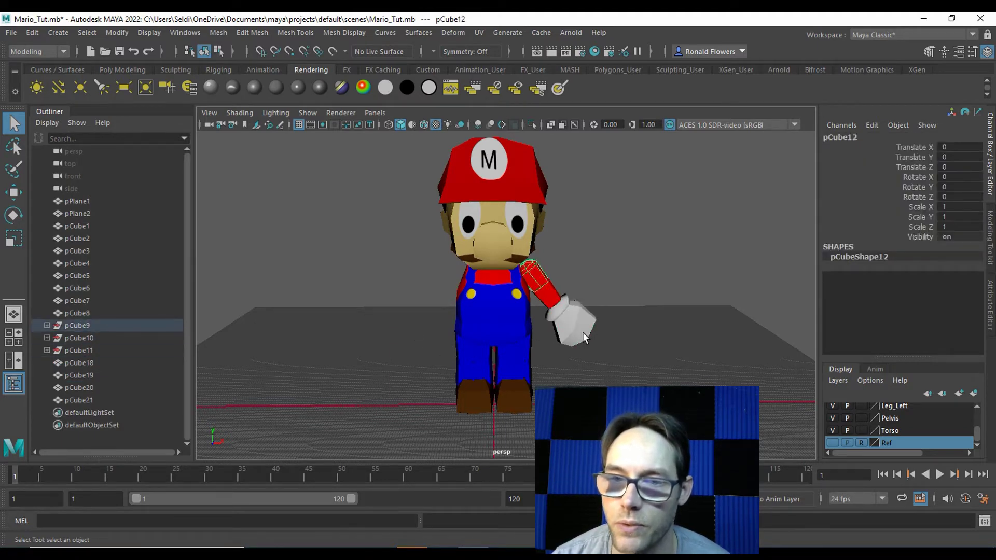
pyautogui.scroll(5, 596, 345)
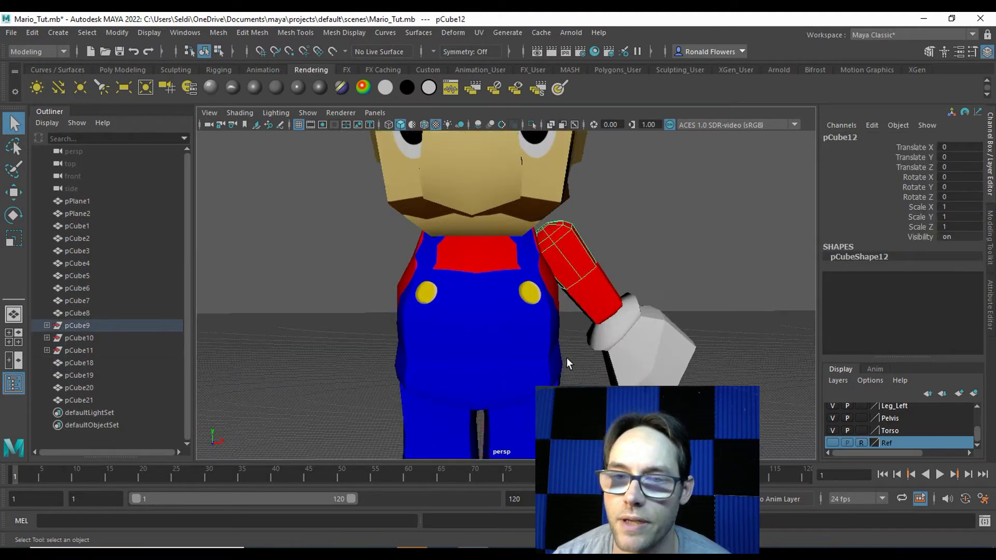
pyautogui.keyDown('alt'); pyautogui.moveTo(568, 360); pyautogui.dragTo(462, 298, button='middle'); pyautogui.keyUp('alt')
pyautogui.scroll(-3, 481, 315)
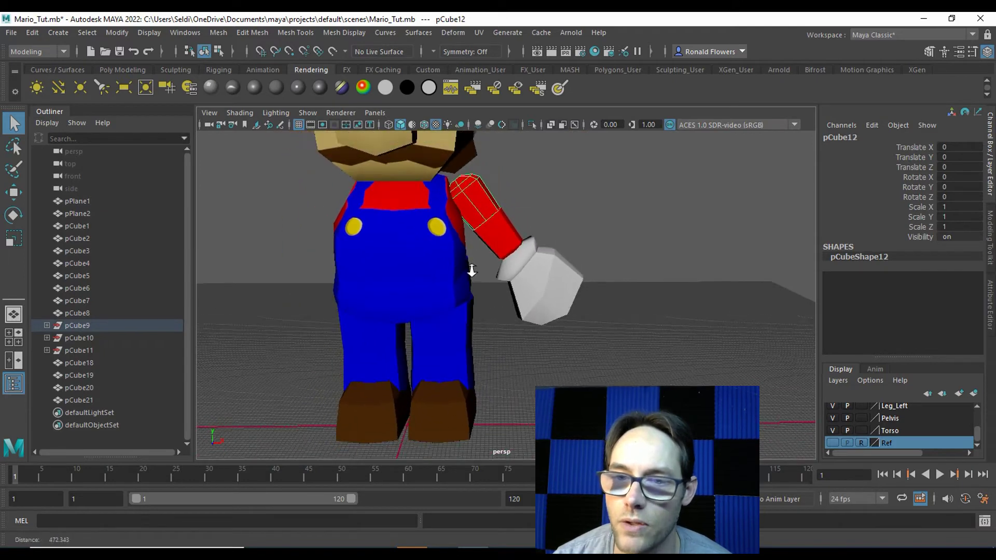
pyautogui.click(522, 275)
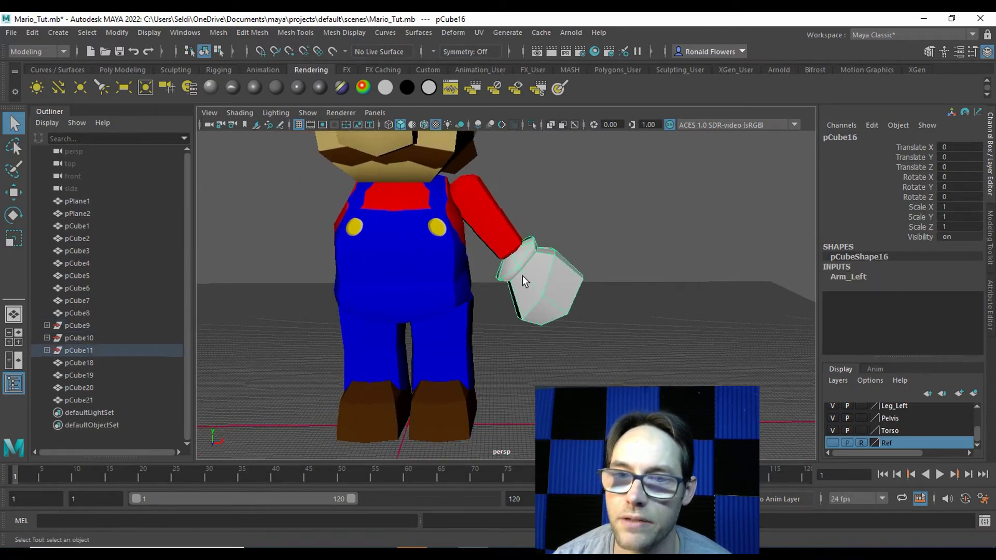
pyautogui.keyDown('shift'); pyautogui.click(505, 238); pyautogui.keyUp('shift')
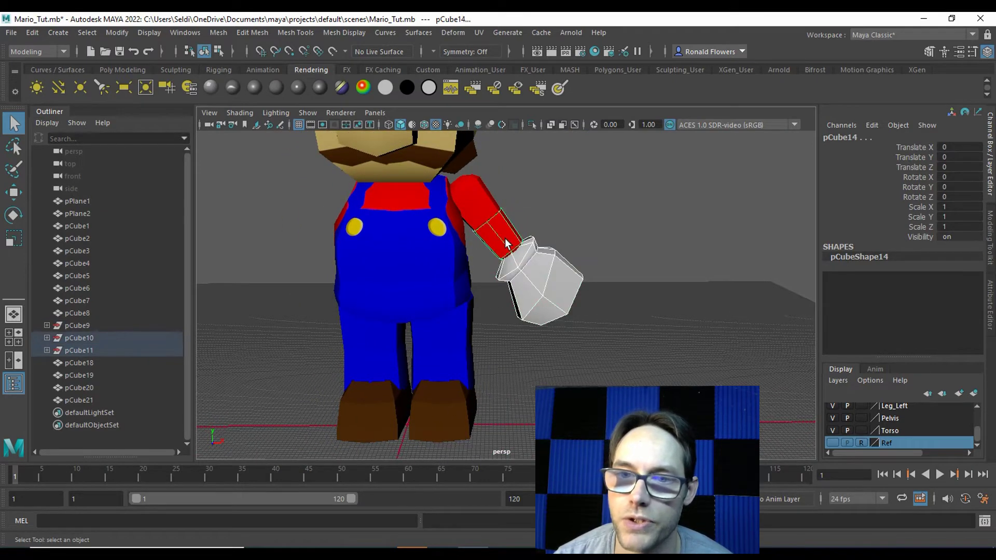
pyautogui.keyDown('shift'); pyautogui.click(474, 192); pyautogui.keyUp('shift')
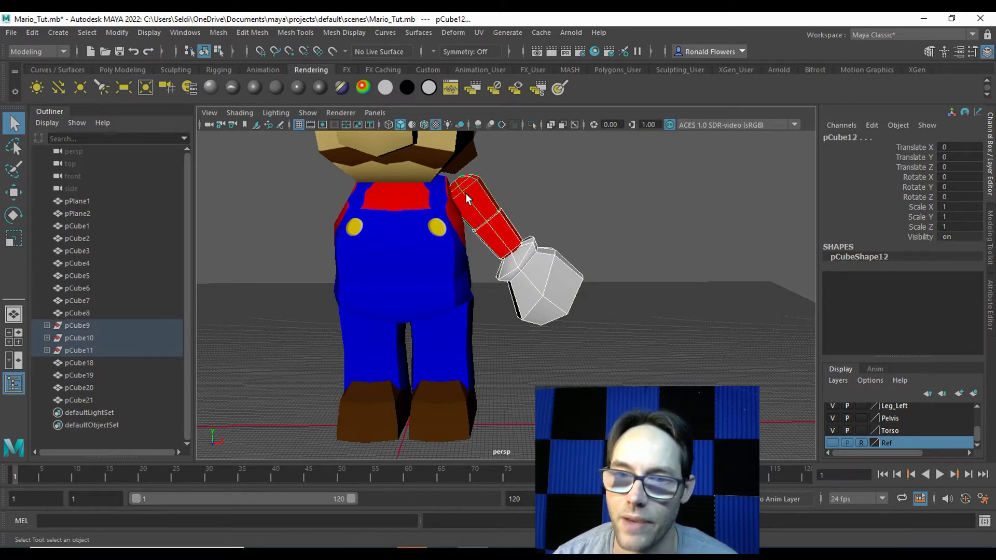
pyautogui.press('p')
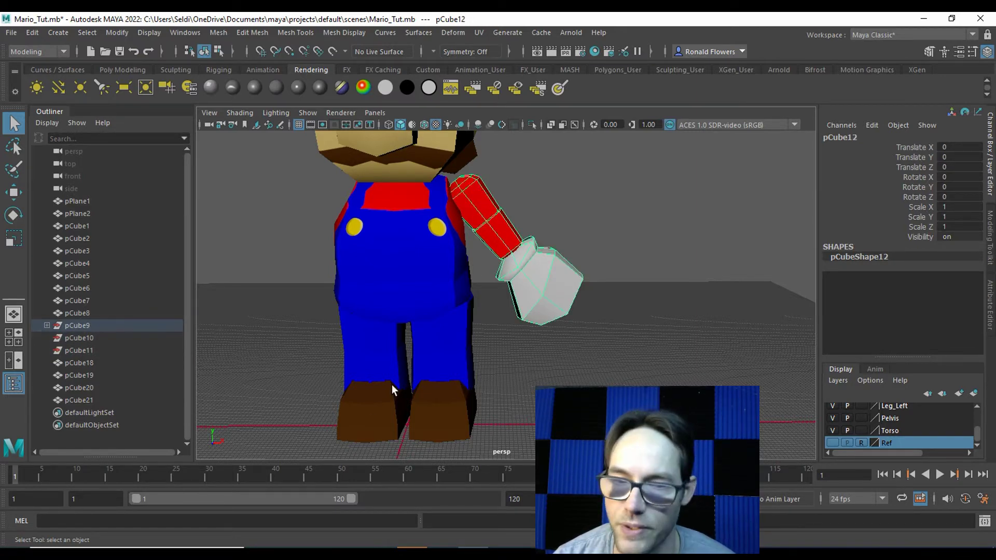
# Step: Activate the Move tool and enter pivot editing for the left upper arm
pyautogui.press('w')
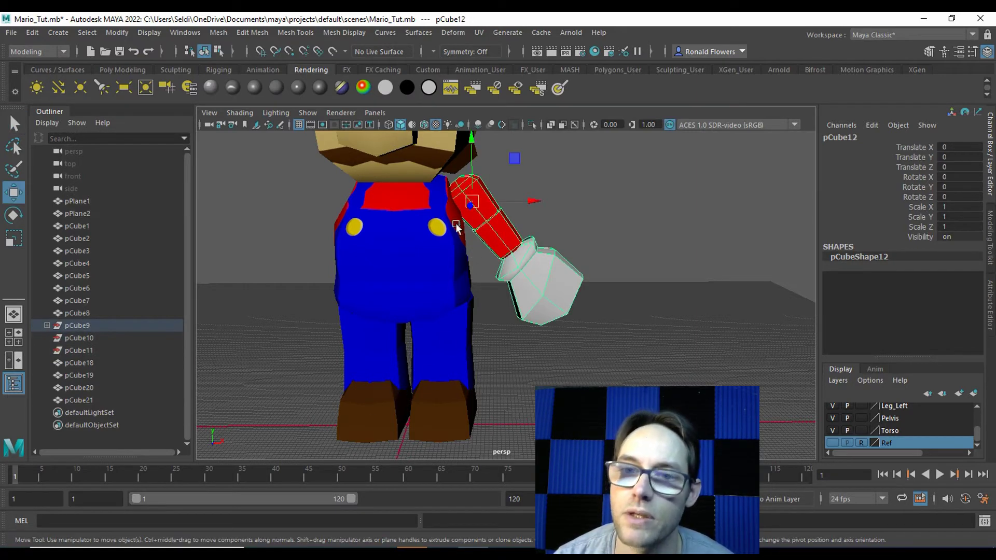
pyautogui.keyDown('alt'); pyautogui.moveTo(443, 236); pyautogui.dragTo(482, 202); pyautogui.keyUp('alt')
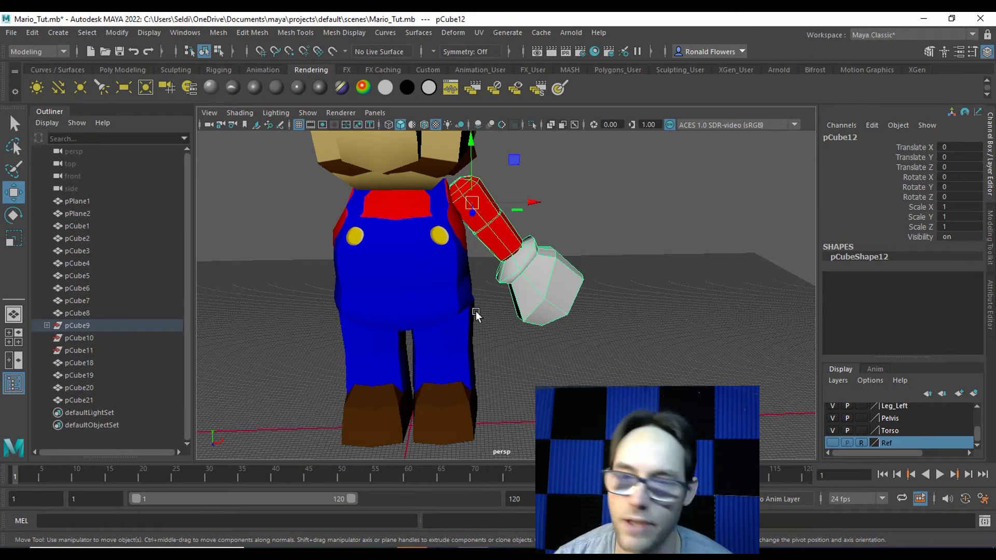
pyautogui.press('d')
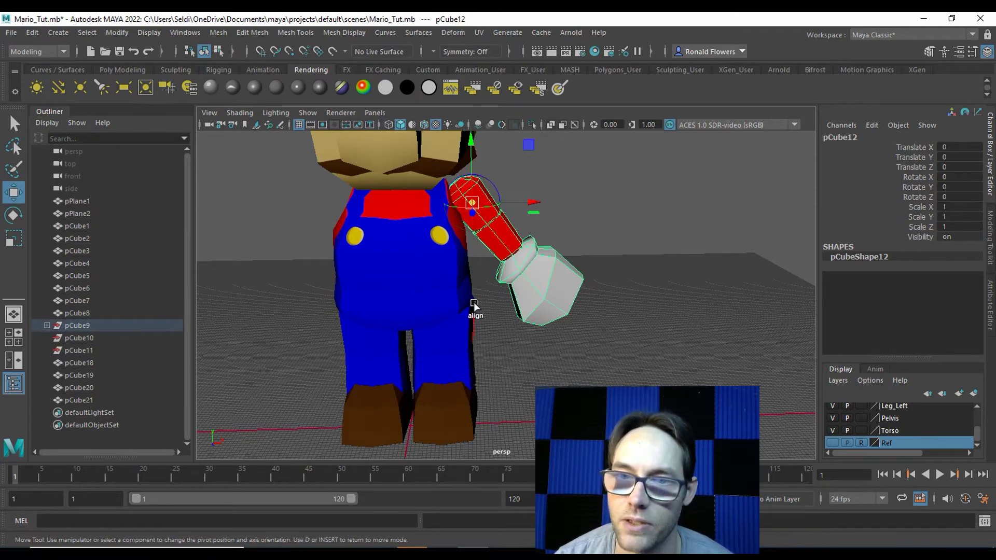
pyautogui.moveTo(470, 142); pyautogui.dragTo(460, 288)
pyautogui.moveTo(524, 330); pyautogui.dragTo(301, 338)
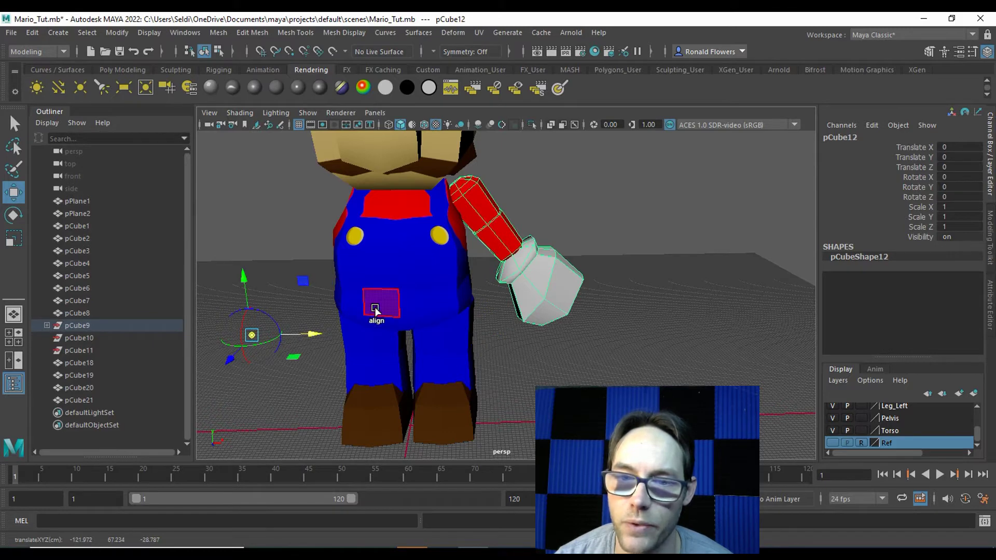
pyautogui.click(379, 304)
pyautogui.click(455, 354)
pyautogui.click(362, 395)
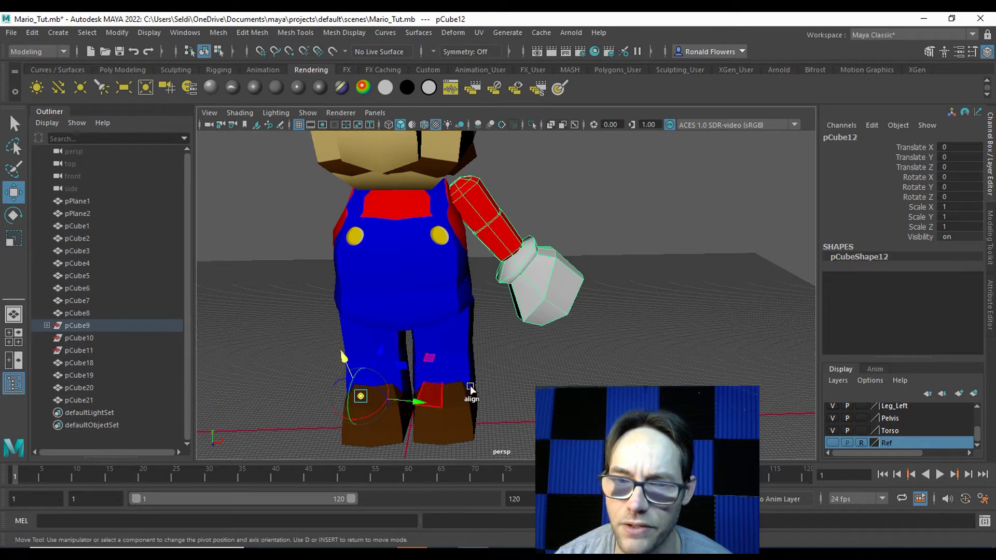
pyautogui.hotkey('ctrl', 'z')
pyautogui.hotkey('ctrl', 'z')
pyautogui.hotkey('ctrl', 'z')
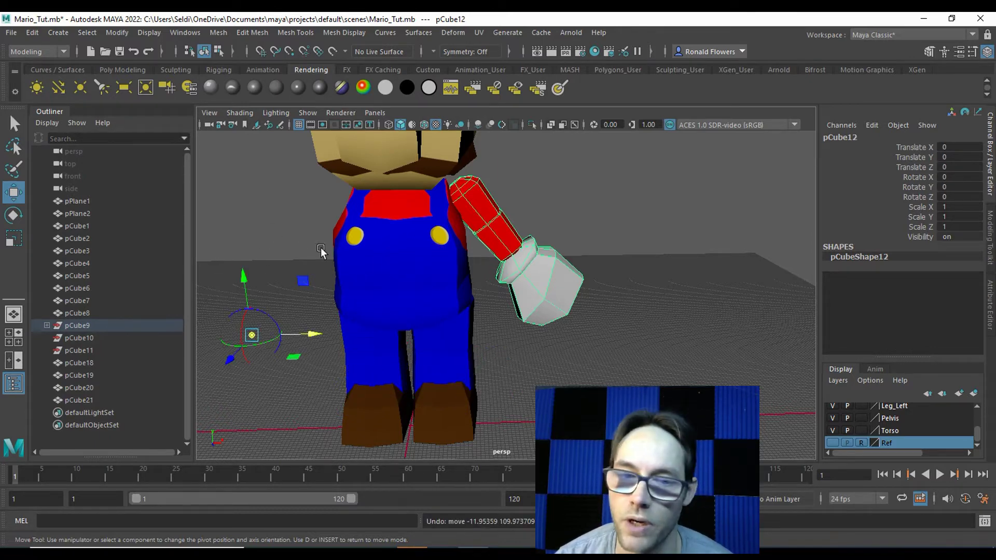
pyautogui.hotkey('ctrl', 'z')
pyautogui.hotkey('ctrl', 'z')
# Step: Move the left upper arm's pivot up and slightly inward into the shoulder joint, and leave pivot editing
pyautogui.keyDown('alt'); pyautogui.moveTo(479, 285); pyautogui.dragTo(490, 277); pyautogui.keyUp('alt')
pyautogui.scroll(6, 485, 262)
pyautogui.keyDown('alt'); pyautogui.moveTo(489, 342); pyautogui.dragTo(474, 402, button='middle'); pyautogui.keyUp('alt')
pyautogui.moveTo(516, 223); pyautogui.dragTo(498, 222)
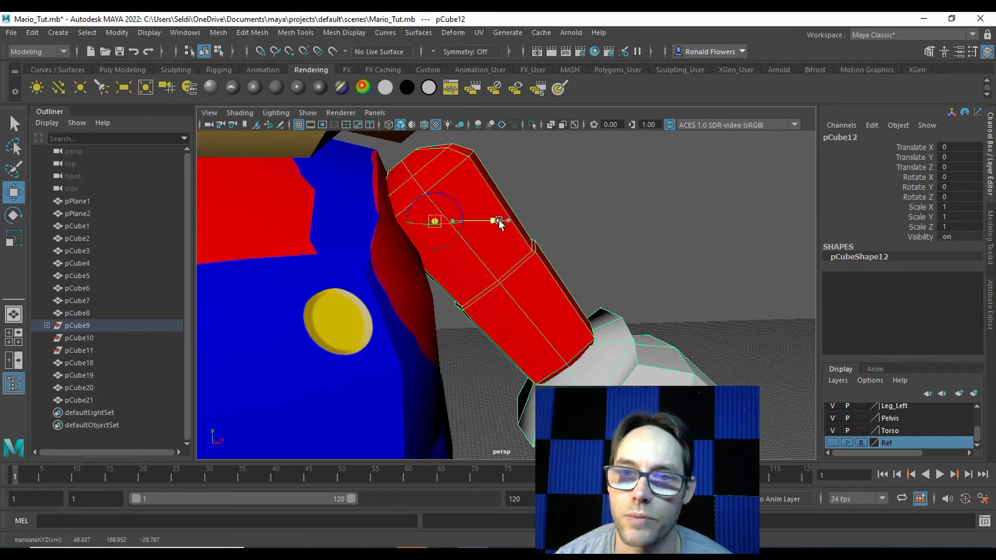
pyautogui.moveTo(432, 162); pyautogui.dragTo(433, 139)
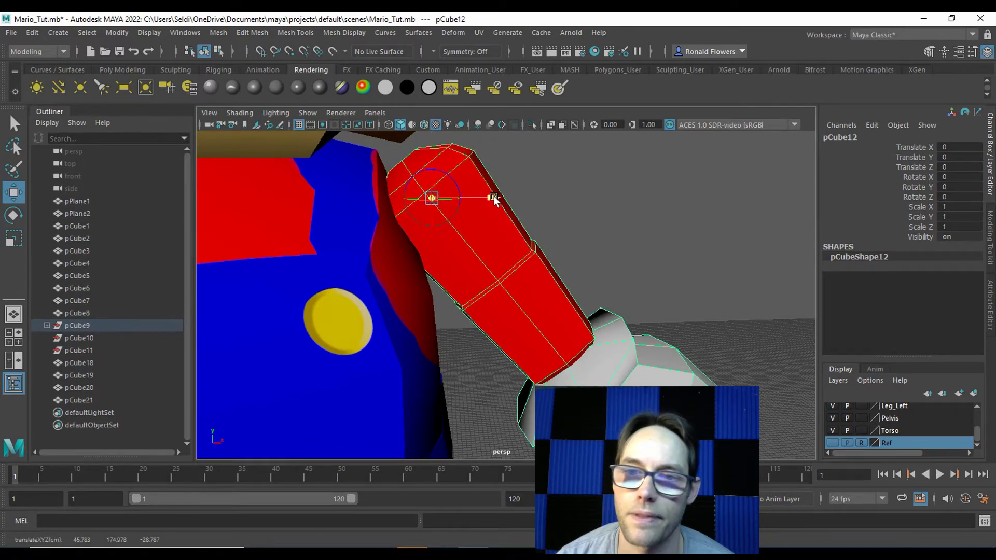
pyautogui.keyDown('alt'); pyautogui.moveTo(551, 229); pyautogui.dragTo(522, 240); pyautogui.keyUp('alt')
pyautogui.press('d')
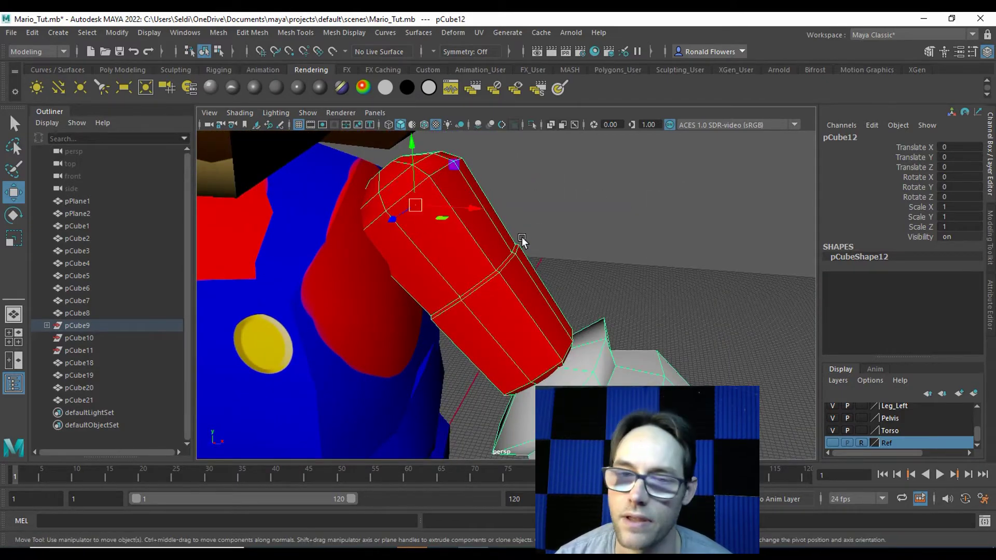
# Step: Try rotating the left arm about 54° around Z from the shoulder in the perspective view
pyautogui.press('e')
pyautogui.scroll(-6, 523, 259)
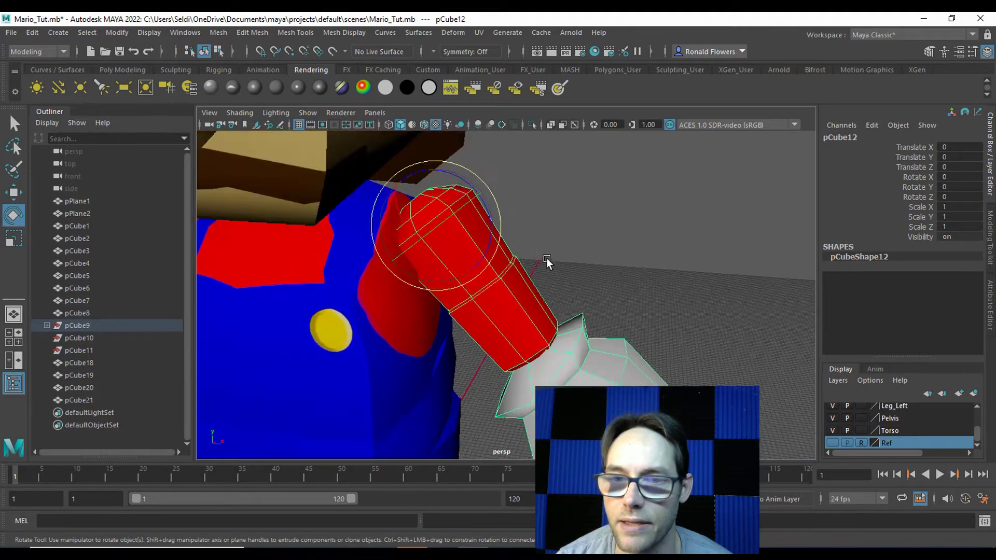
pyautogui.keyDown('alt'); pyautogui.moveTo(524, 280); pyautogui.dragTo(560, 306); pyautogui.keyUp('alt')
pyautogui.moveTo(516, 251); pyautogui.dragTo(575, 315)
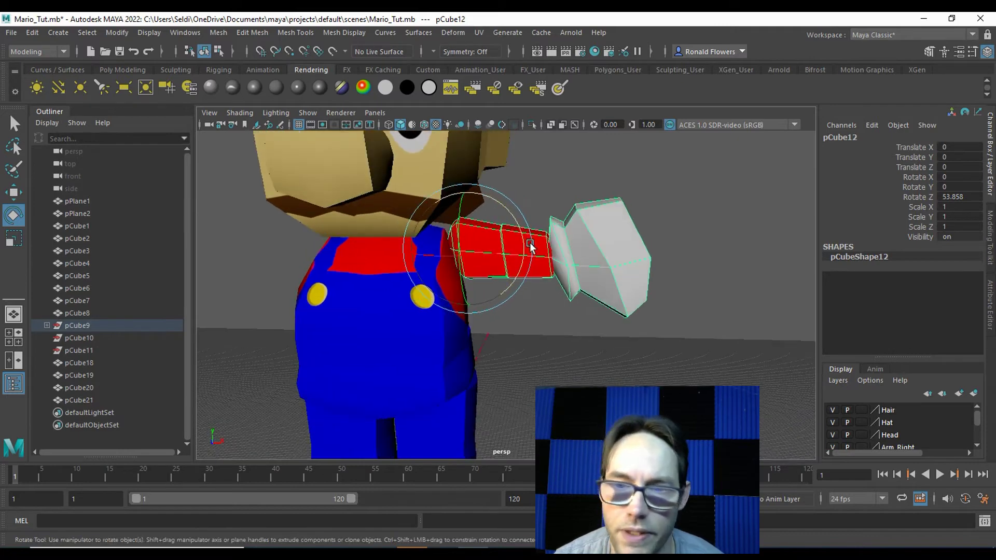
# Step: Undo the last arm rotation and, in the front view, rotate the left arm about 57° around Z until it is roughly horizontal
pyautogui.press('space')
pyautogui.press('space')
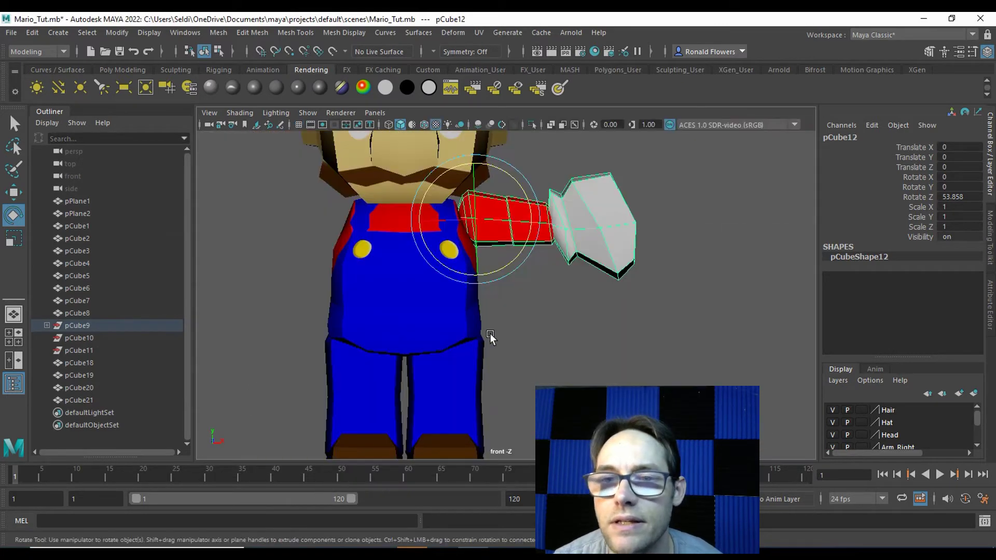
pyautogui.scroll(3, 550, 331)
pyautogui.keyDown('alt'); pyautogui.moveTo(549, 290); pyautogui.dragTo(542, 361, button='middle'); pyautogui.keyUp('alt')
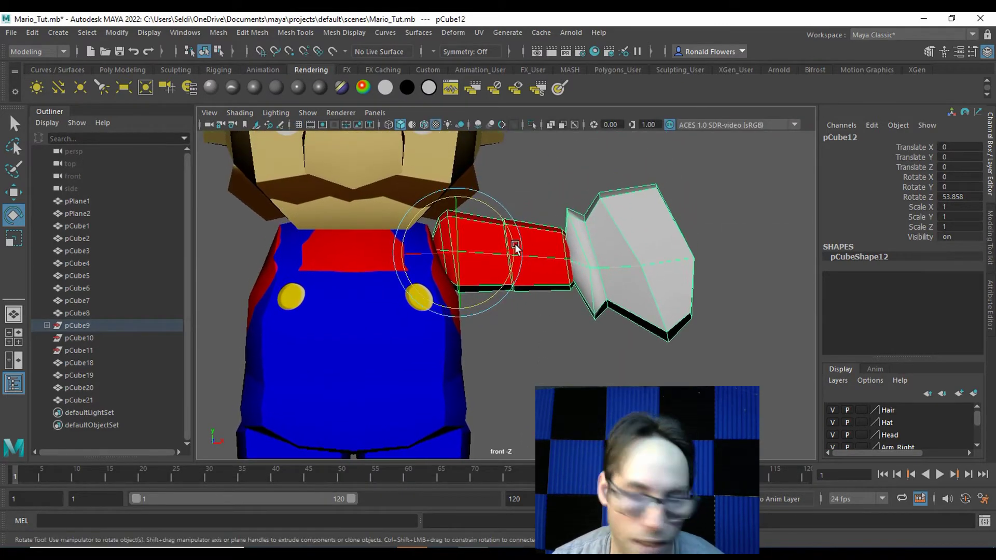
pyautogui.hotkey('ctrl', 'z')
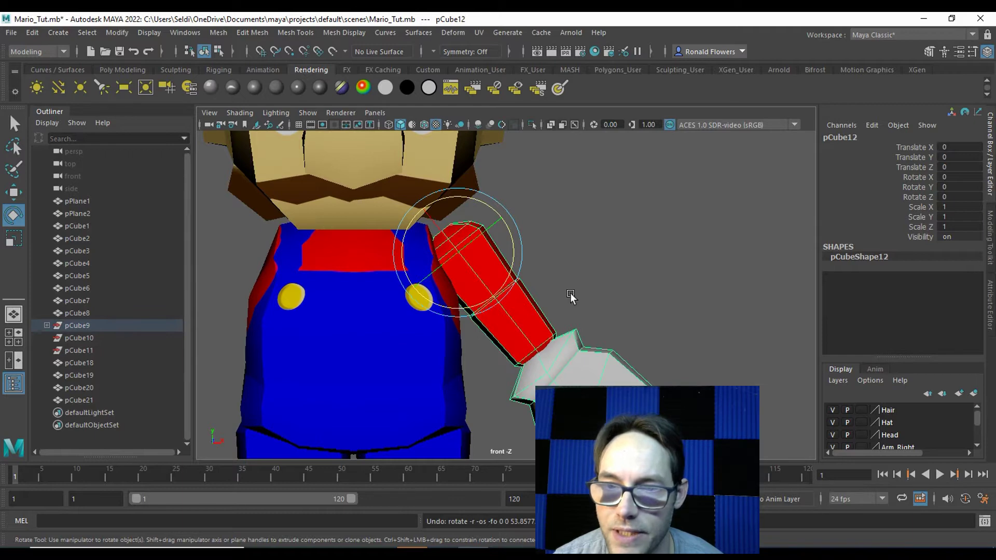
pyautogui.moveTo(515, 256); pyautogui.dragTo(484, 174)
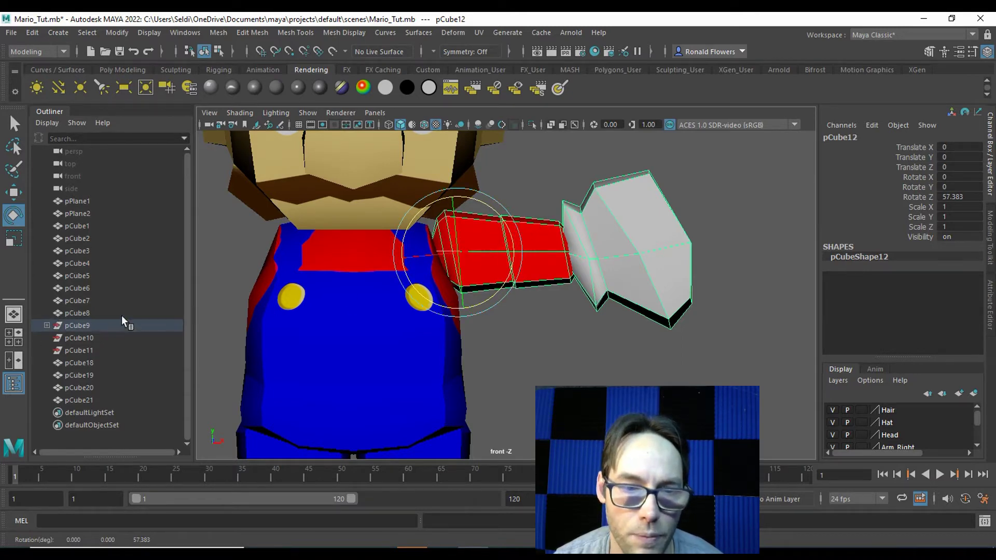
# Step: Expand pCube9 in the Outliner to examine the left arm's hierarchy
pyautogui.click(14, 388)
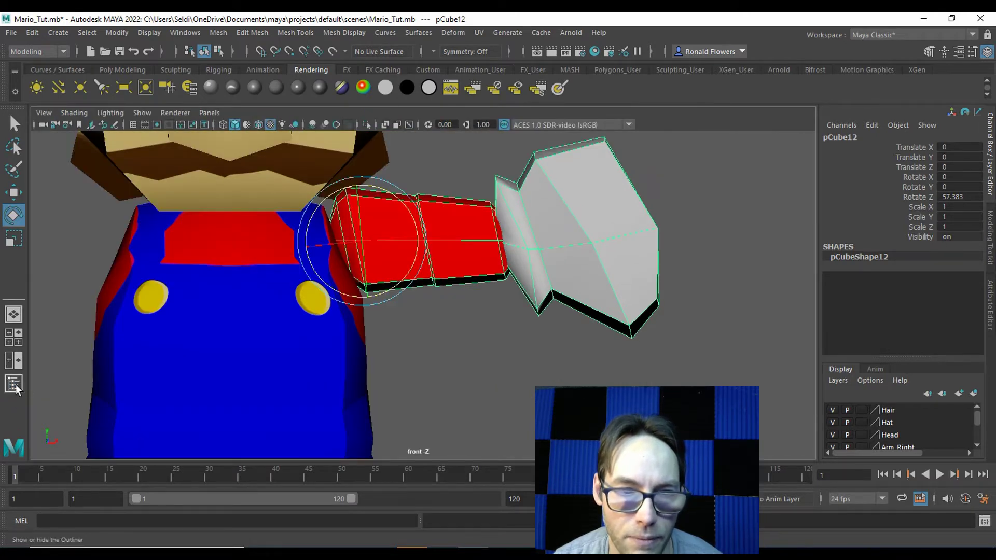
pyautogui.click(13, 388)
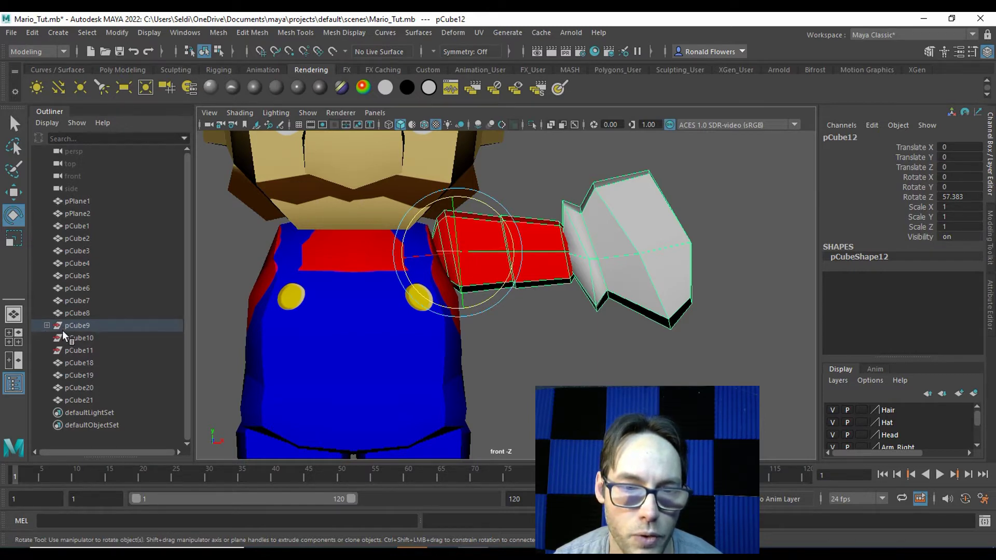
pyautogui.click(47, 325)
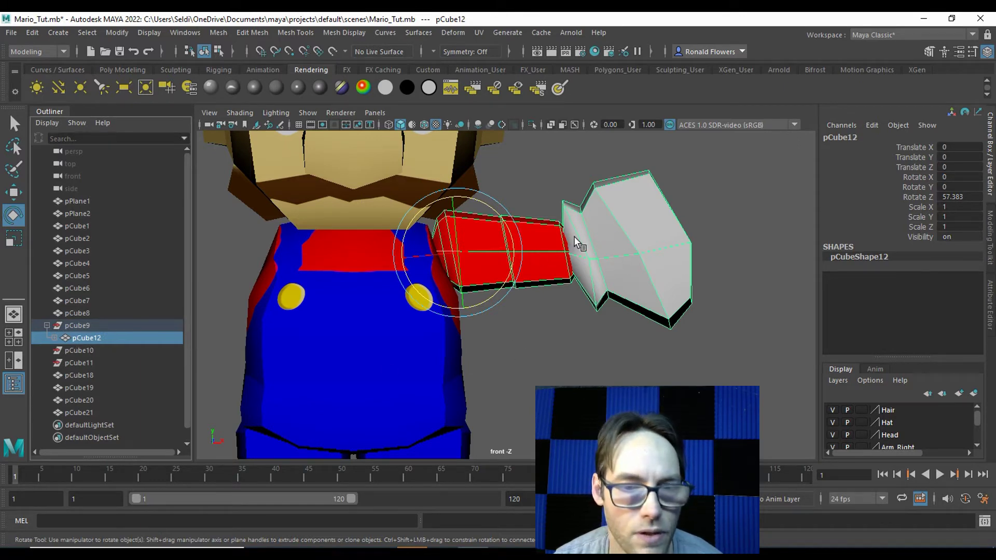
# Step: Check how pCube9 and its child pCube12 affect the left arm, and undo the arm's last Z rotation
pyautogui.moveTo(125, 327); pyautogui.dragTo(72, 338)
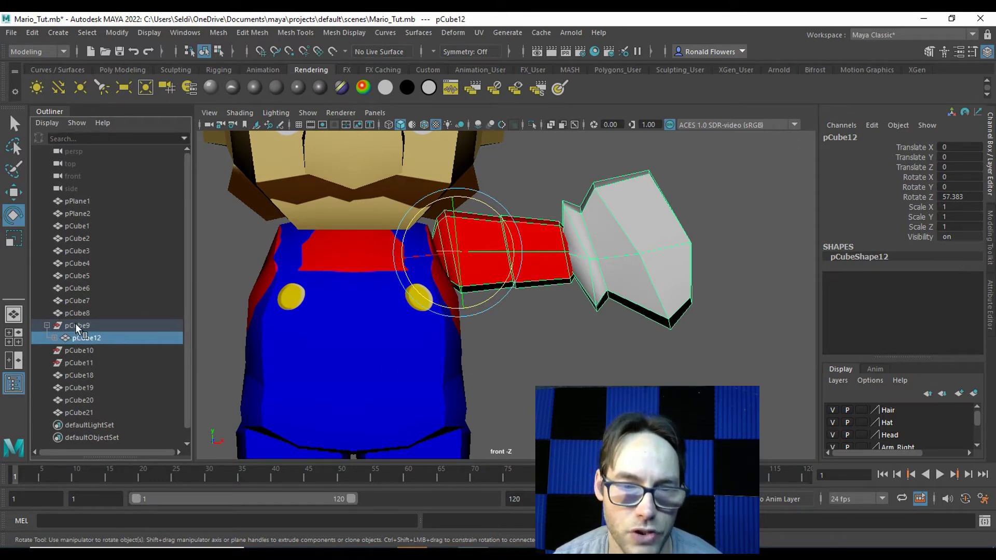
pyautogui.click(87, 326)
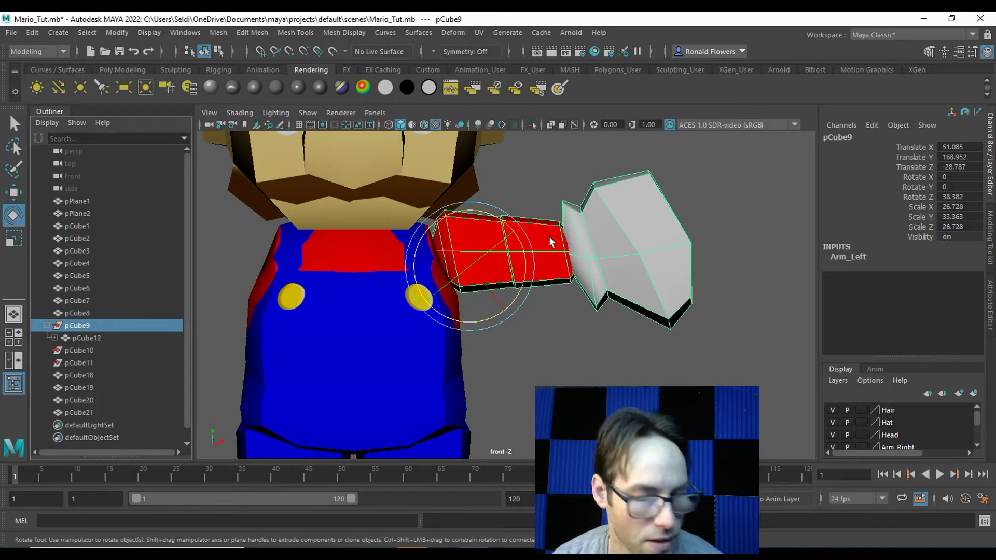
pyautogui.hotkey('ctrl', 'z')
pyautogui.hotkey('ctrl', 'z')
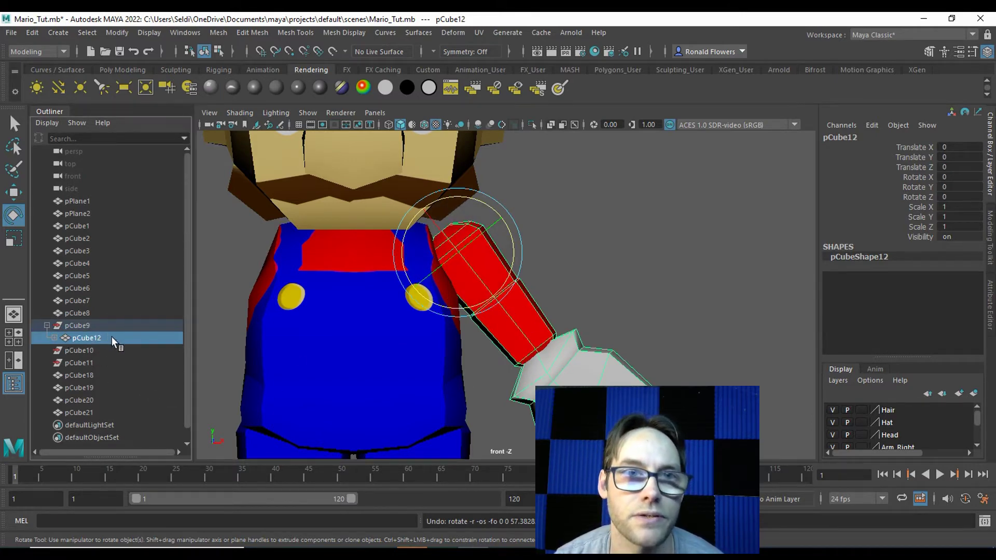
# Step: Delete the construction history of pCube12
pyautogui.click(32, 32)
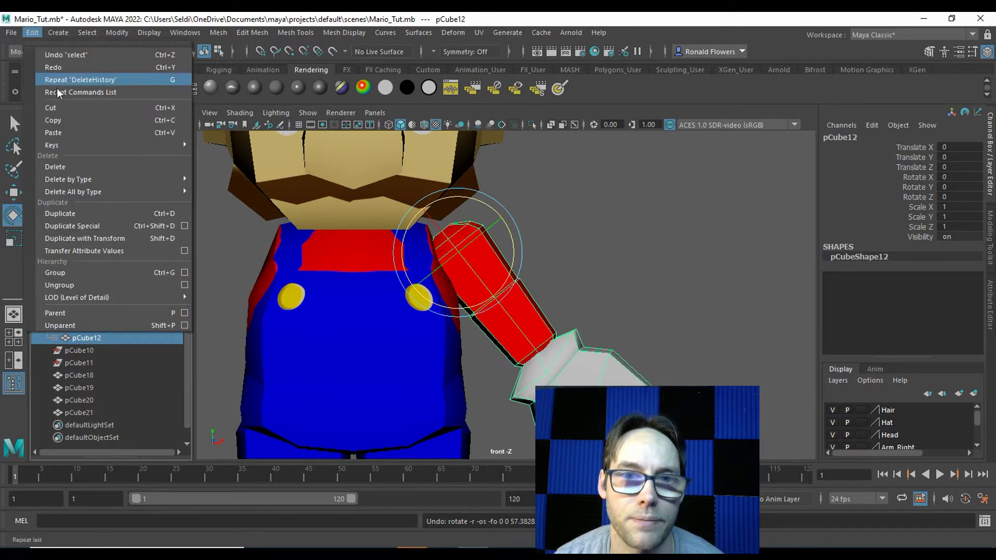
pyautogui.moveTo(68, 181)
pyautogui.click(218, 179)
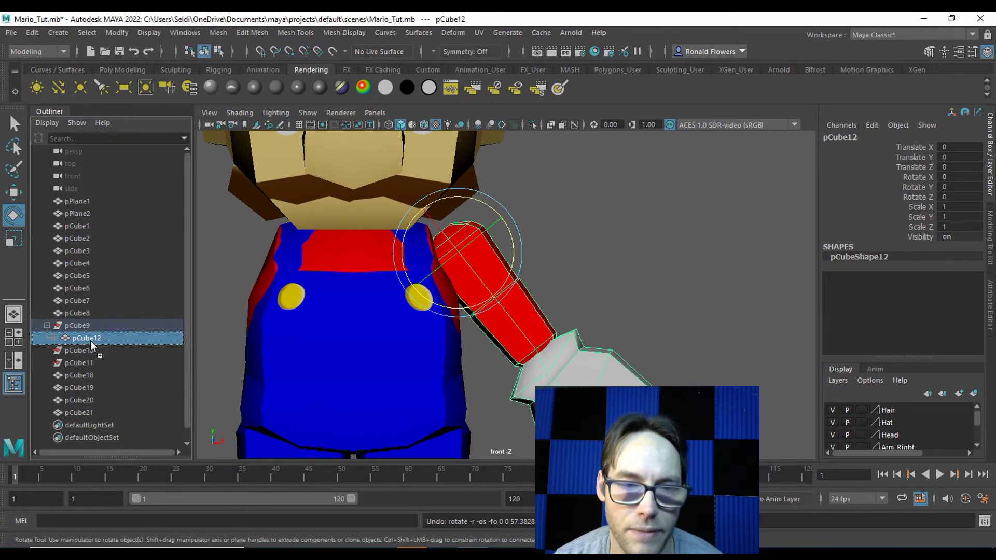
# Step: Move pCube12 out of pCube9 to the Outliner's top level and rotate the left arm around Z to about 90° so it is horizontal
pyautogui.moveTo(91, 340); pyautogui.dragTo(93, 339, button='middle')
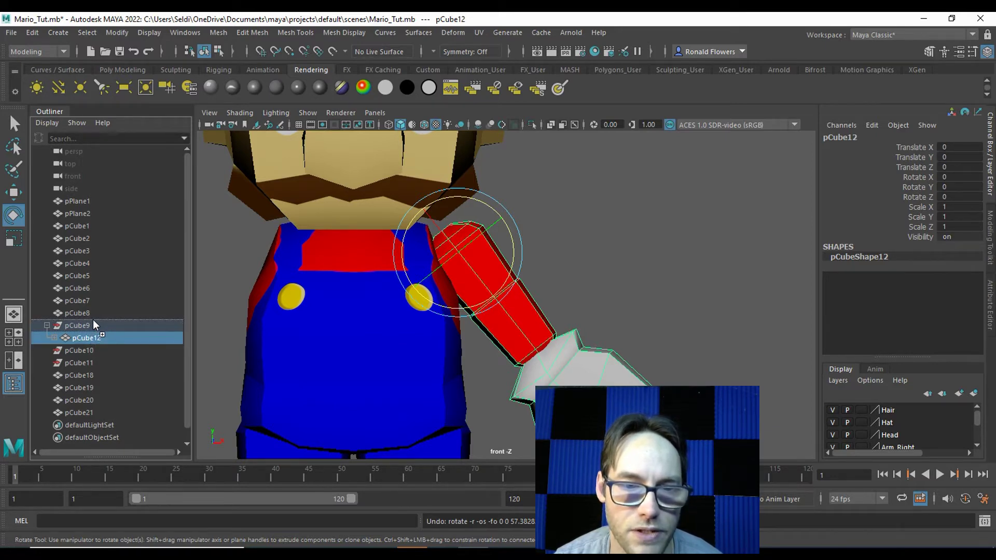
pyautogui.moveTo(94, 323); pyautogui.dragTo(97, 340, button='middle')
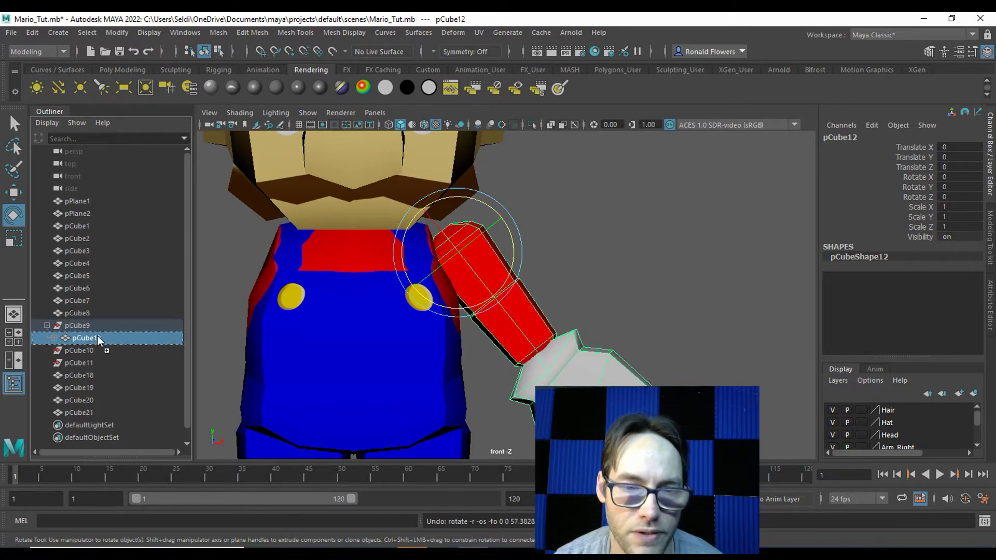
pyautogui.moveTo(100, 320); pyautogui.dragTo(99, 319, button='middle')
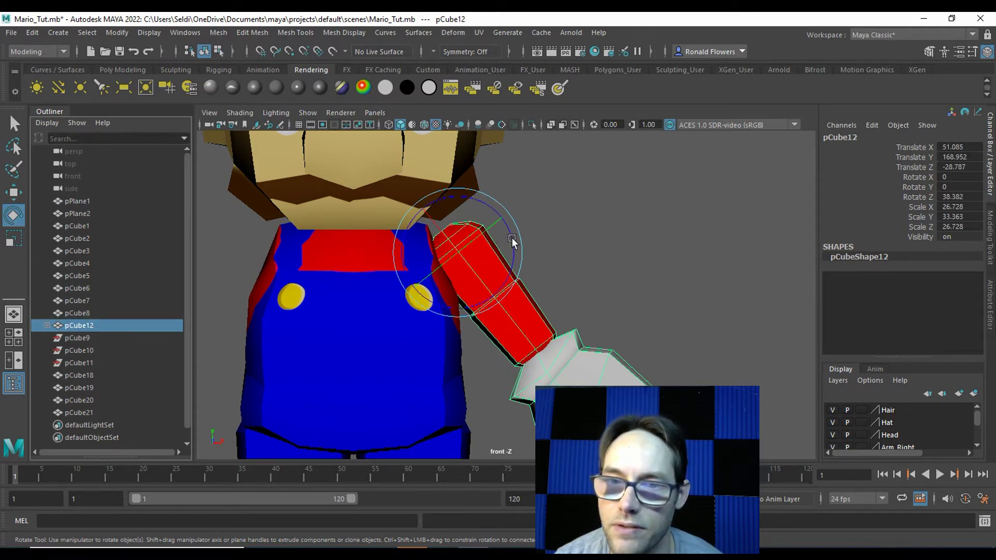
pyautogui.moveTo(512, 244); pyautogui.dragTo(477, 216)
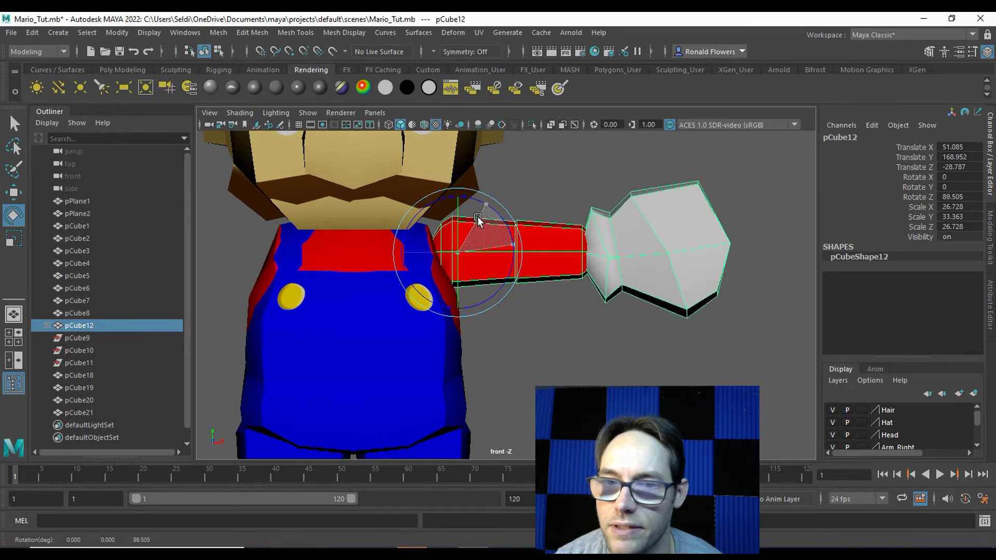
pyautogui.click(558, 363)
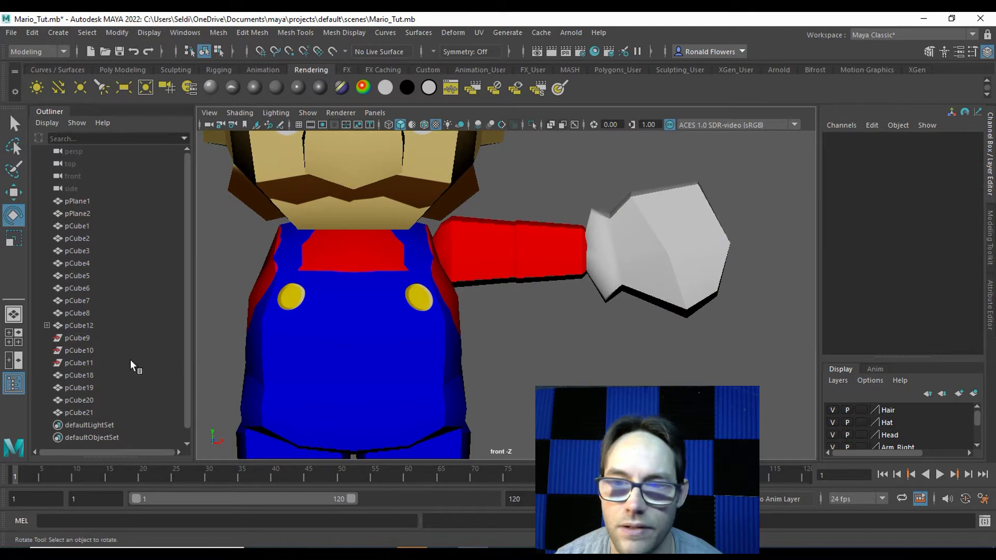
# Step: Unparent the left forearm and glove from the upper arm, and check that the arm pieces select separately
pyautogui.click(490, 265)
pyautogui.moveTo(556, 180); pyautogui.dragTo(645, 346)
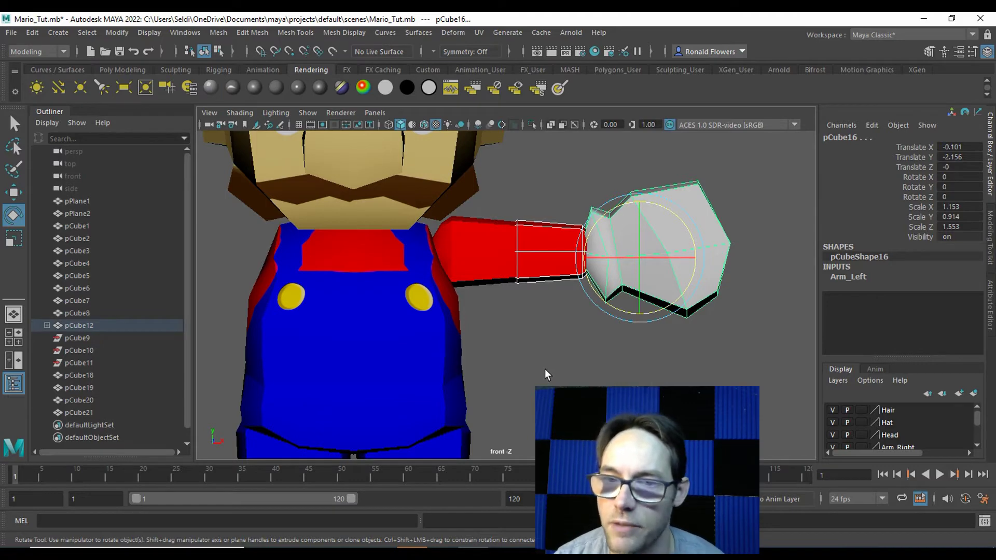
pyautogui.hotkey('shift', 'p')
pyautogui.click(534, 334)
pyautogui.click(474, 230)
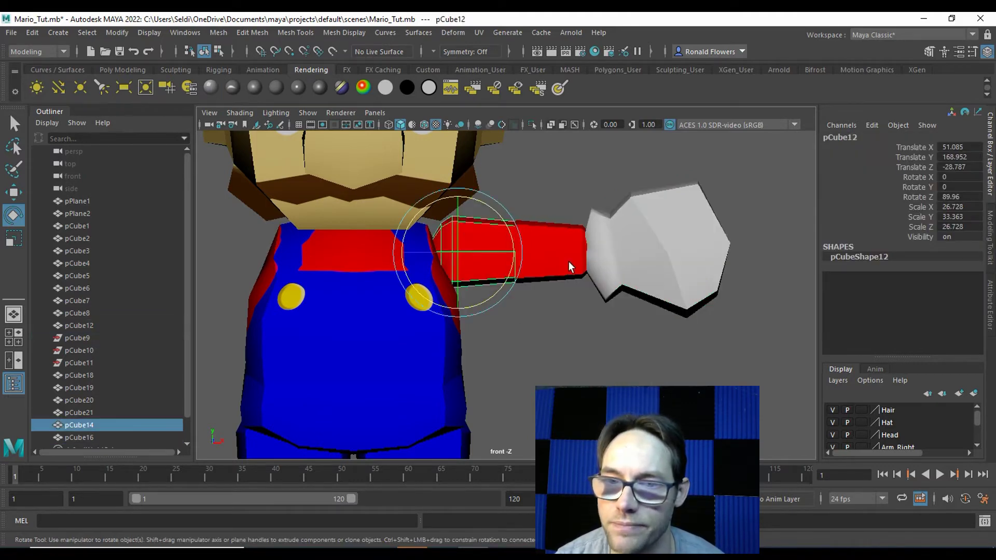
pyautogui.click(617, 260)
pyautogui.click(491, 207)
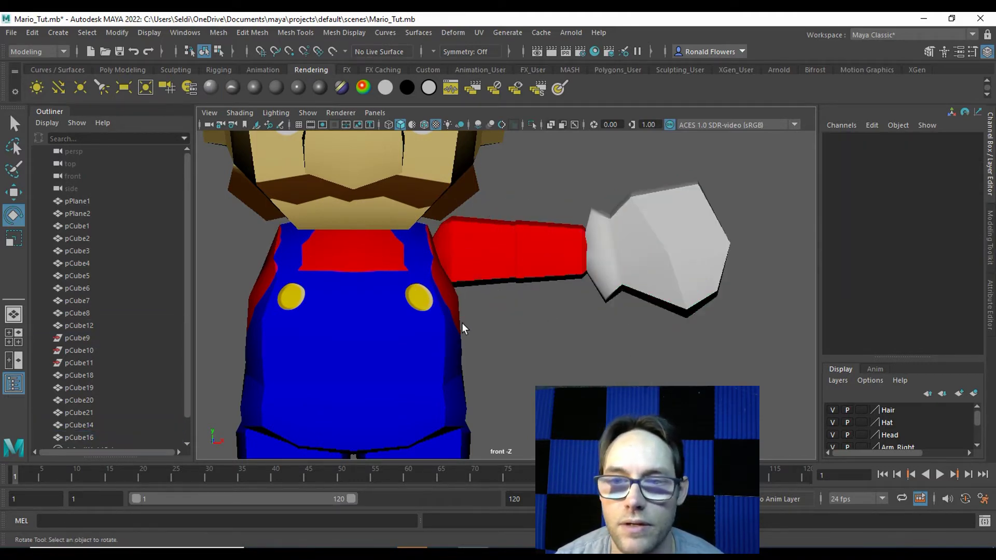
# Step: Mirror the left upper arm, forearm and glove as copies across the world X axis, without cutting or combining geometry
pyautogui.scroll(-3, 483, 294)
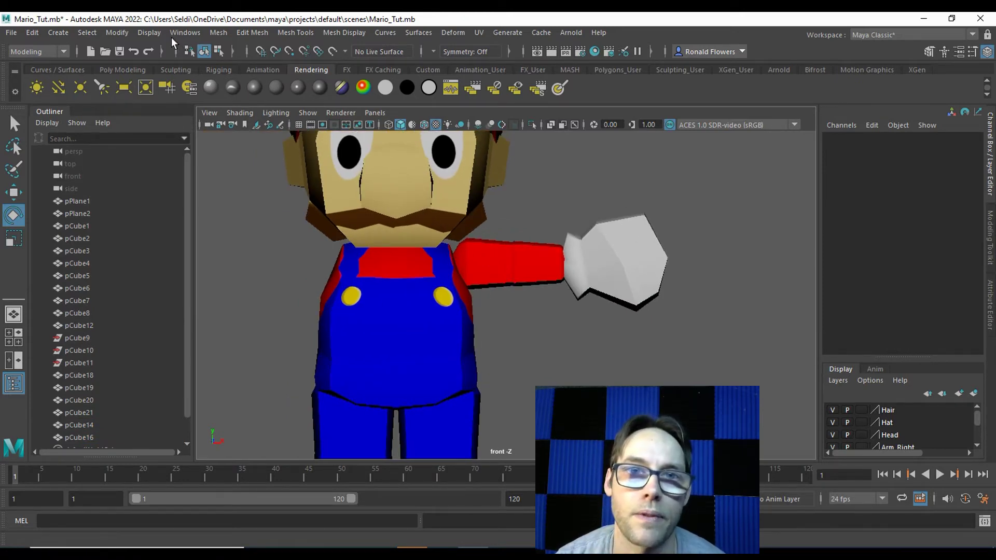
pyautogui.click(224, 32)
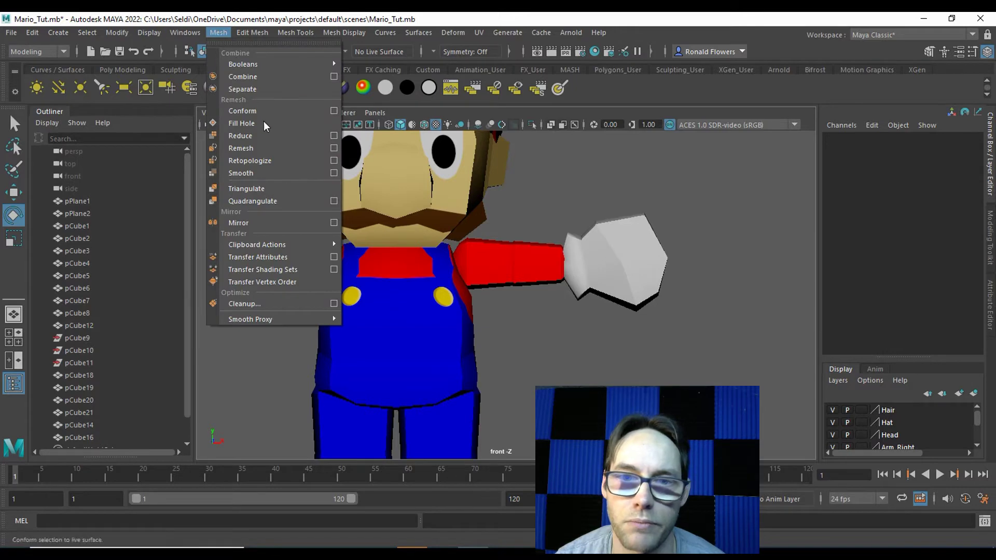
pyautogui.click(334, 223)
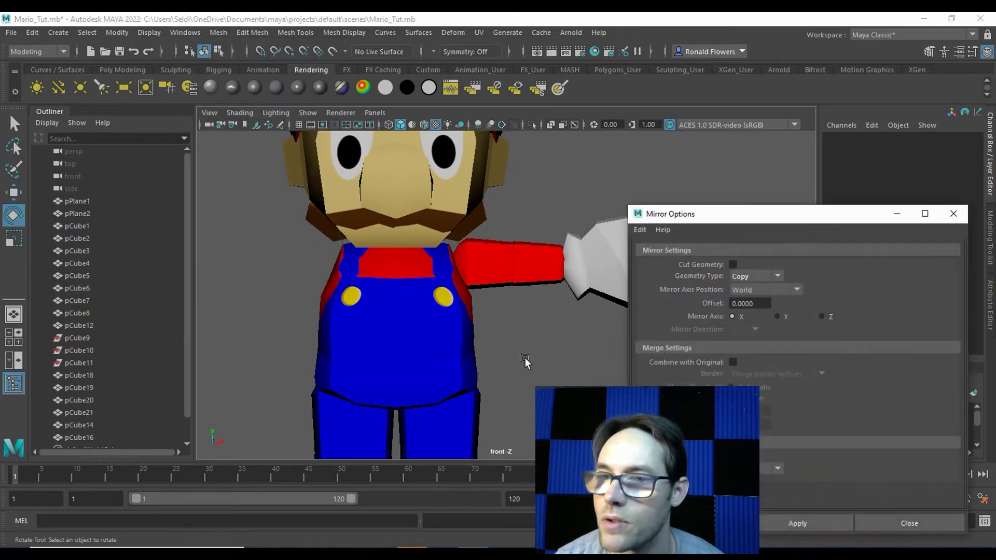
pyautogui.moveTo(684, 214); pyautogui.dragTo(691, 131)
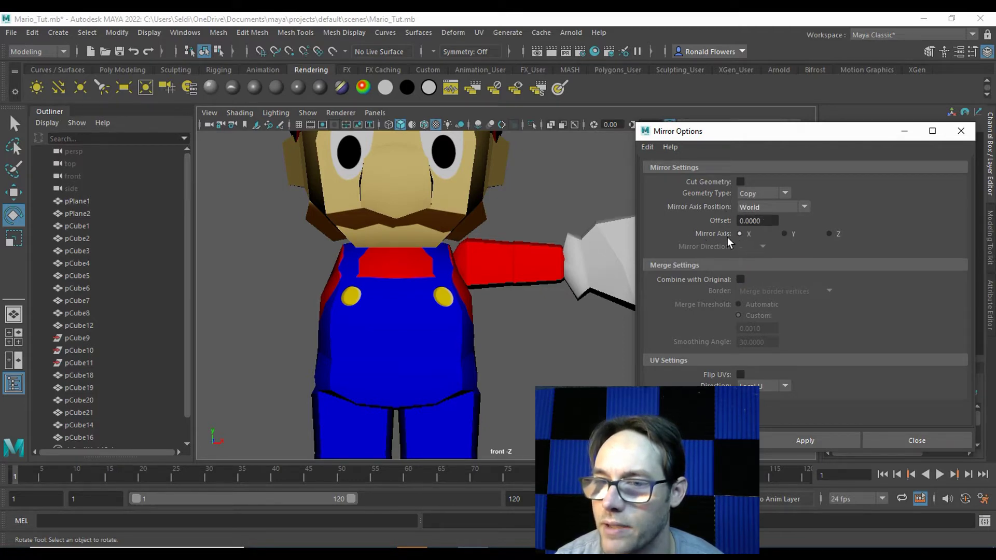
pyautogui.moveTo(500, 229); pyautogui.dragTo(608, 319)
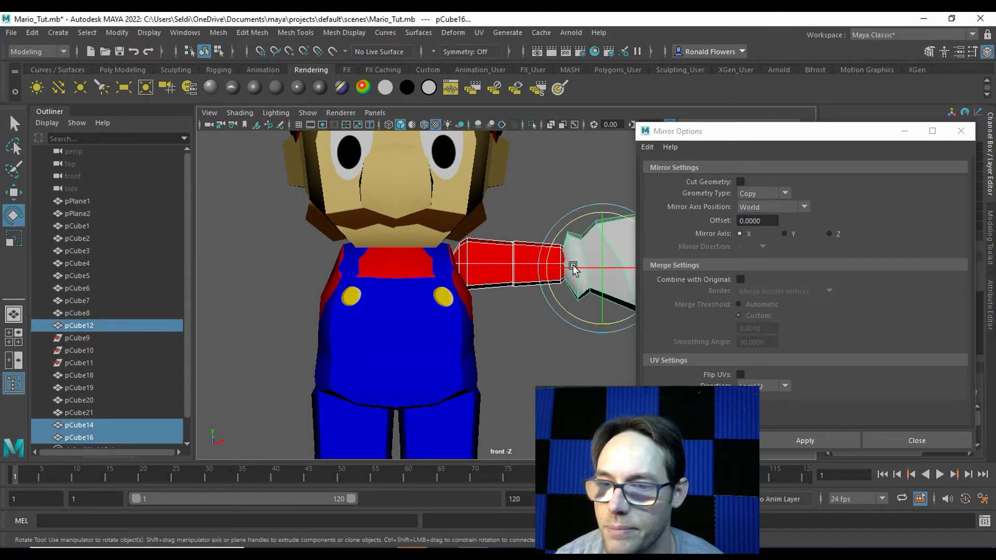
pyautogui.click(779, 437)
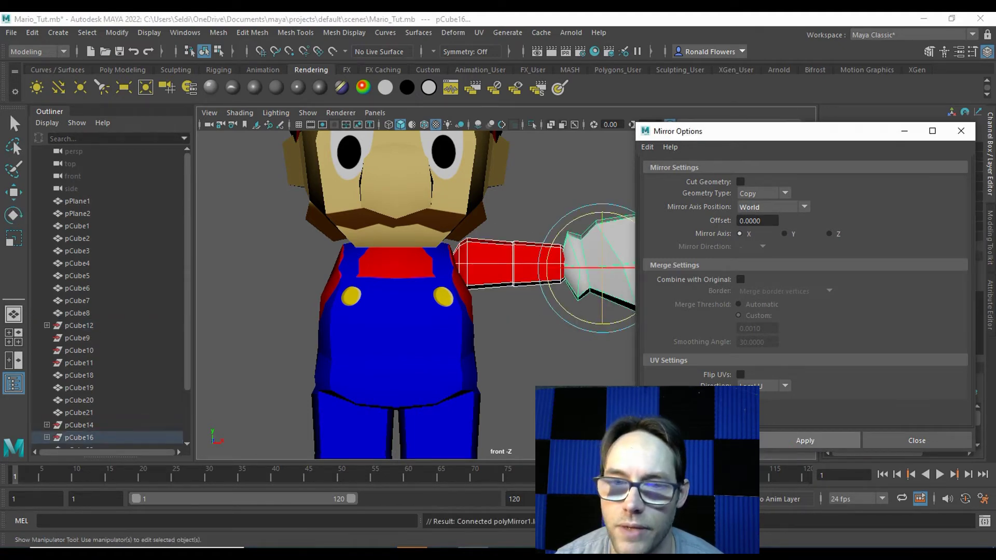
pyautogui.scroll(-4, 508, 352)
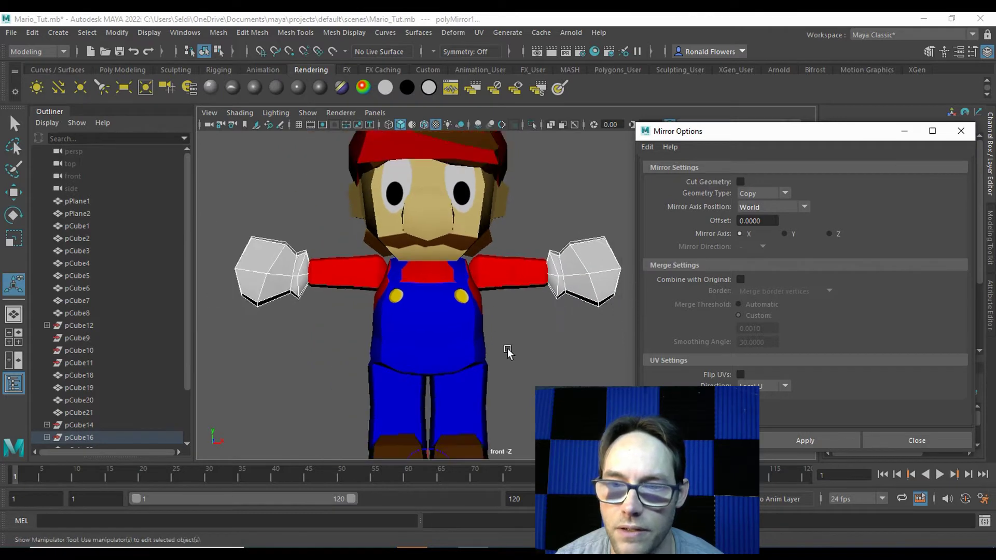
pyautogui.click(546, 354)
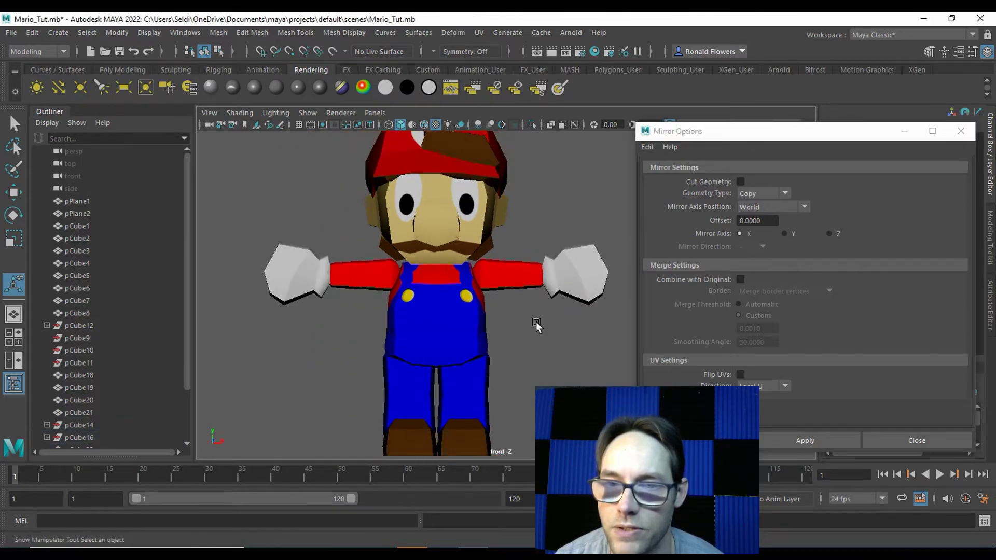
# Step: Select the arm pieces on both sides one after another to check that they are separate objects
pyautogui.click(499, 279)
pyautogui.click(522, 275)
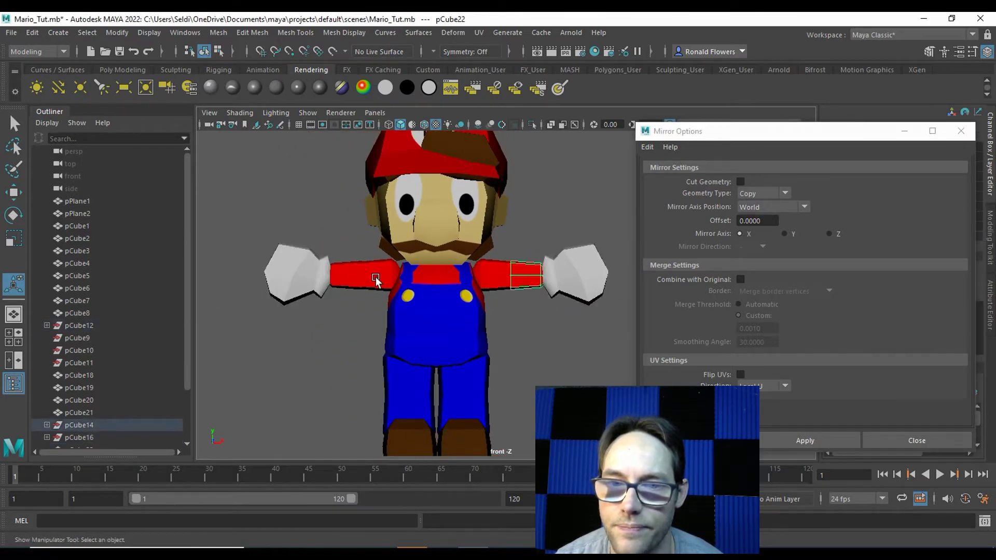
pyautogui.click(376, 279)
pyautogui.click(345, 278)
pyautogui.click(306, 277)
pyautogui.click(567, 348)
# Step: Delete all three pieces of Mario's right leg, including the shoe
pyautogui.keyDown('alt'); pyautogui.moveTo(535, 393); pyautogui.dragTo(526, 321, button='middle'); pyautogui.keyUp('alt')
pyautogui.scroll(4, 507, 369)
pyautogui.keyDown('alt'); pyautogui.moveTo(479, 354); pyautogui.dragTo(525, 298, button='middle'); pyautogui.keyUp('alt')
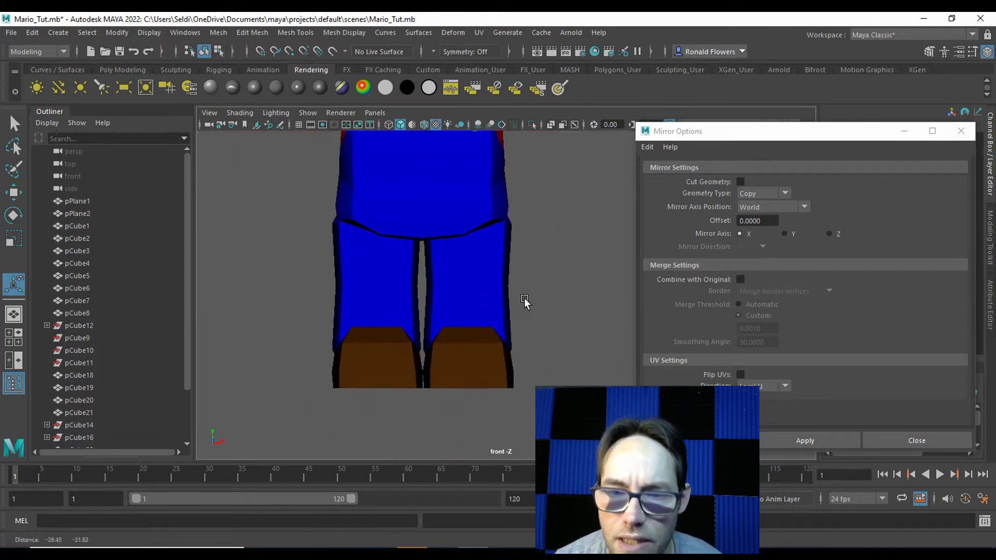
pyautogui.scroll(4, 508, 314)
pyautogui.keyDown('alt'); pyautogui.moveTo(421, 315); pyautogui.dragTo(475, 293, button='middle'); pyautogui.keyUp('alt')
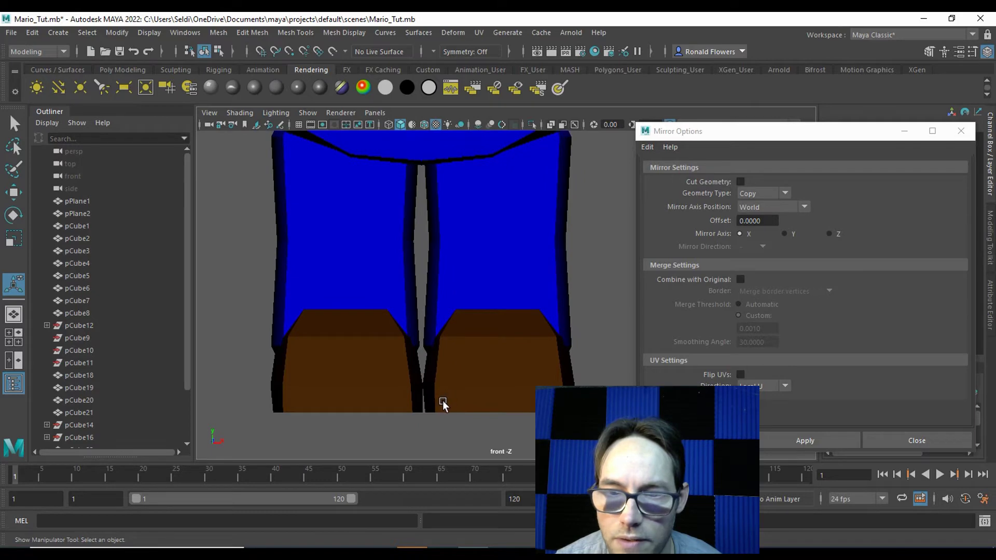
pyautogui.scroll(-6, 495, 289)
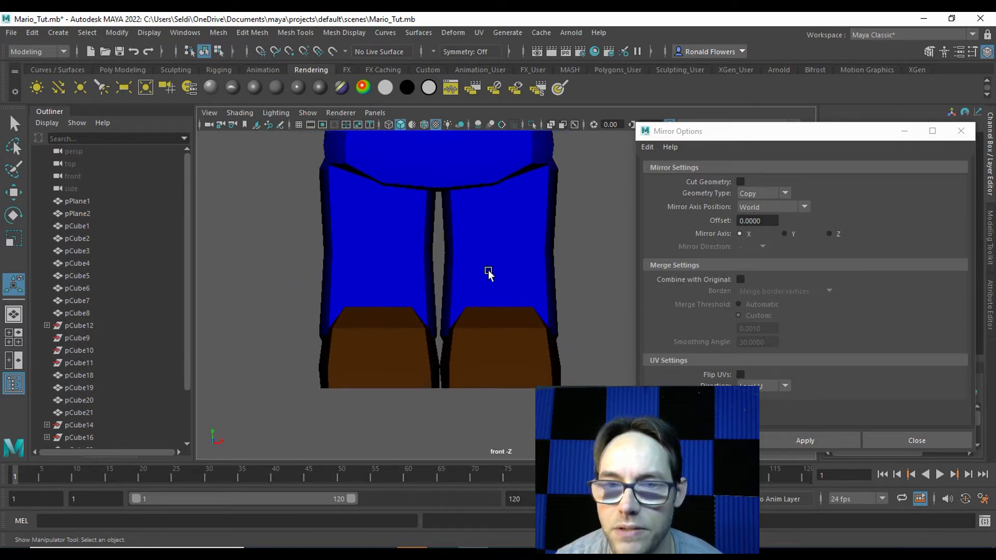
pyautogui.moveTo(313, 300); pyautogui.dragTo(383, 434)
pyautogui.press('Delete')
# Step: Mirror the three left leg pieces as copies across the world X axis and close the mirror options
pyautogui.moveTo(424, 301); pyautogui.dragTo(482, 457)
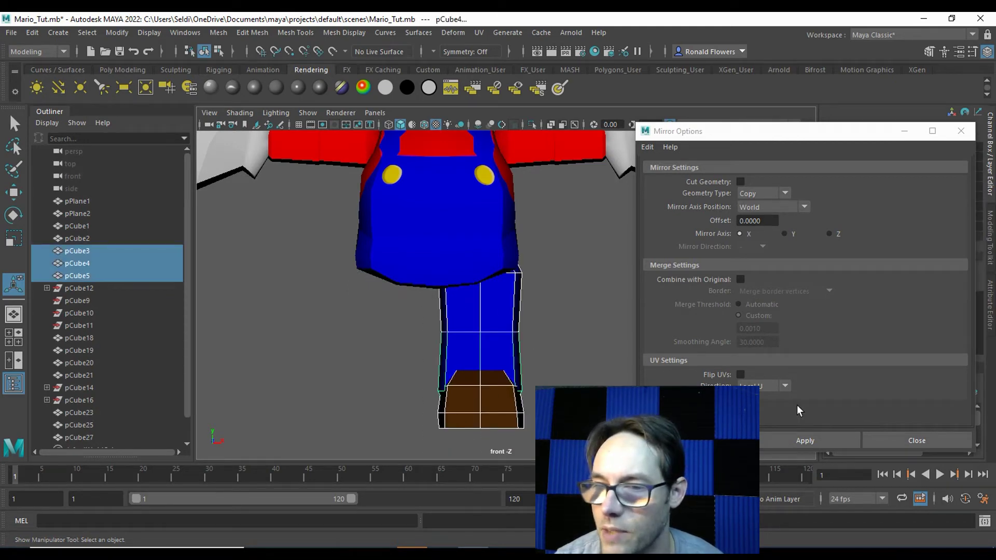
pyautogui.click(804, 438)
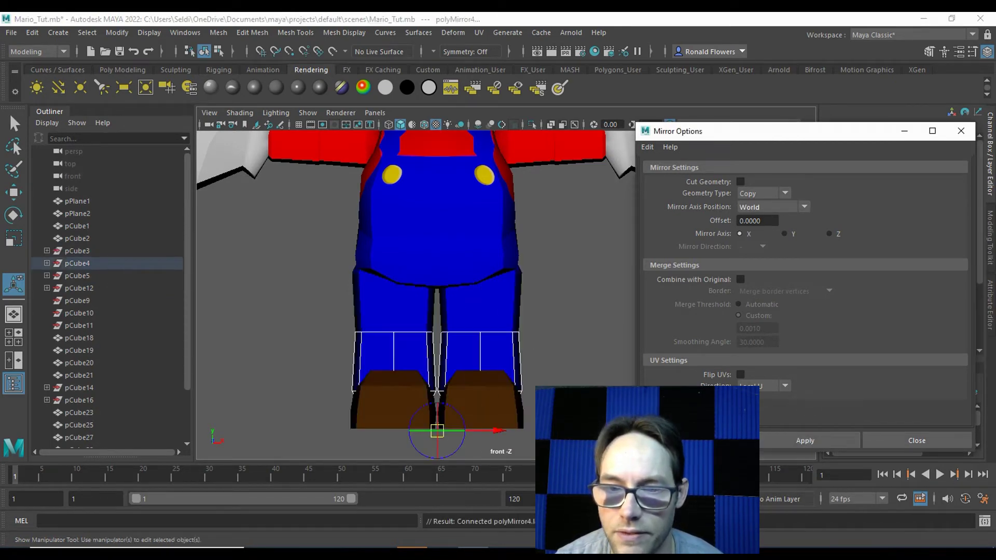
pyautogui.click(293, 347)
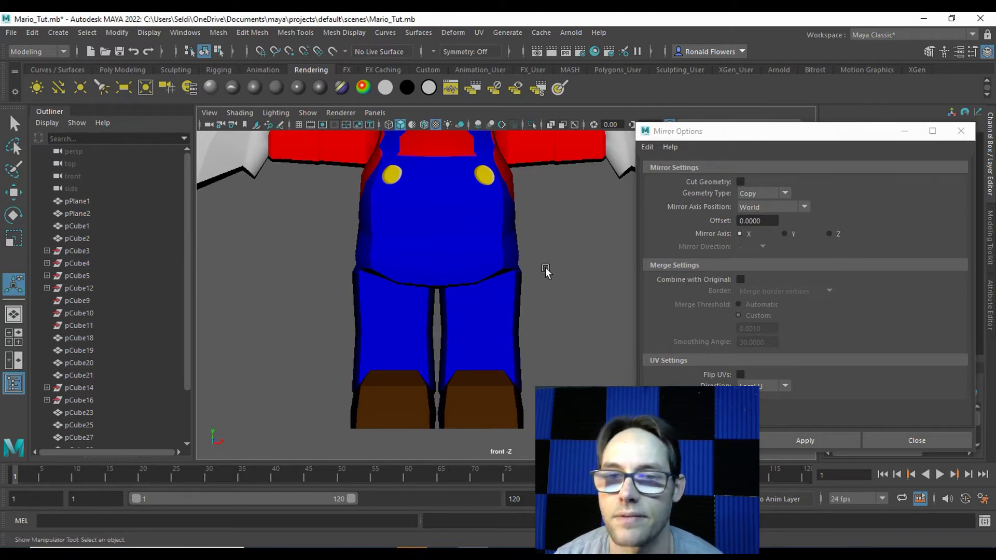
pyautogui.scroll(-4, 551, 295)
pyautogui.scroll(1, 539, 300)
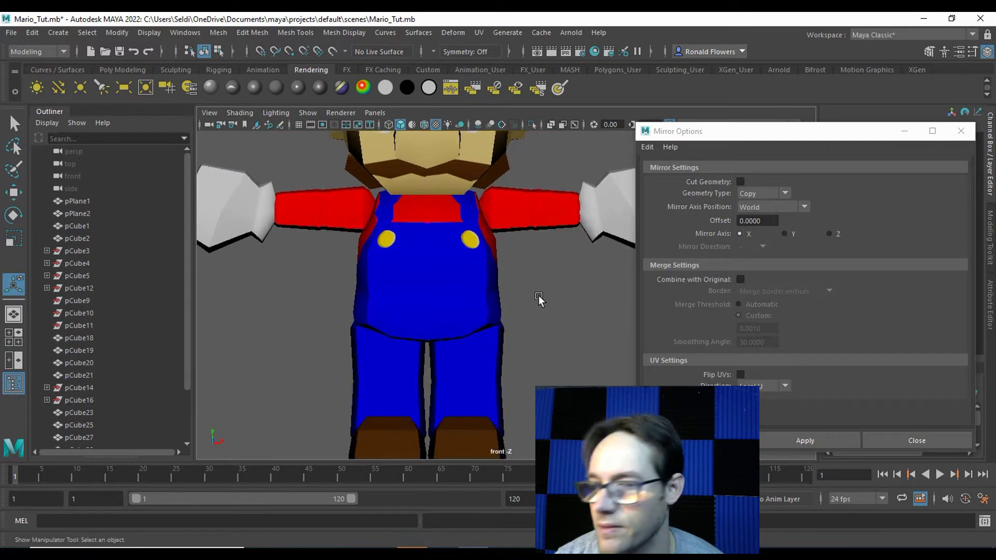
pyautogui.scroll(-3, 539, 294)
pyautogui.click(917, 440)
# Step: Enlarge the display layer list to show all body-part layers and go through the Hair, Torso and Head layers
pyautogui.scroll(-2, 692, 329)
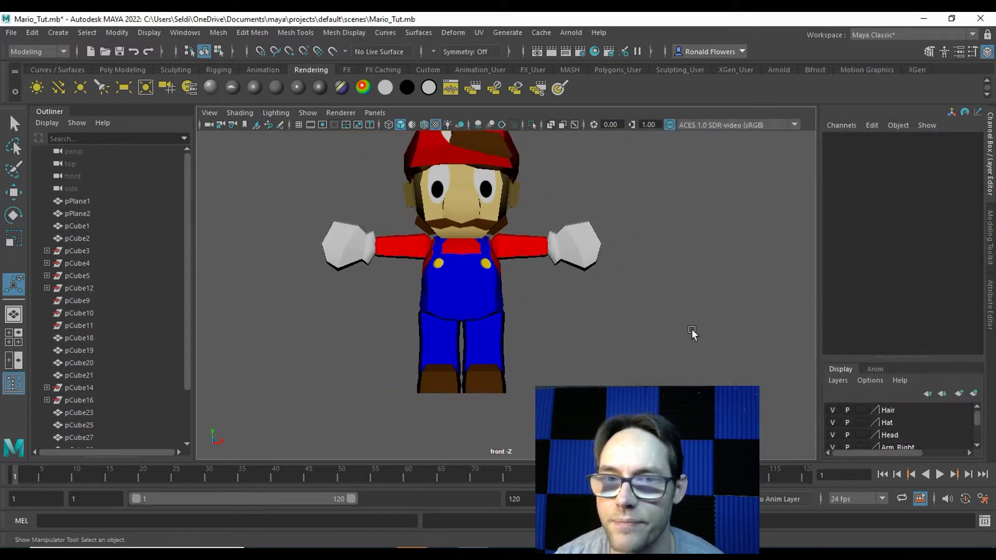
pyautogui.keyDown('alt'); pyautogui.moveTo(621, 326); pyautogui.dragTo(587, 313, button='middle'); pyautogui.keyUp('alt')
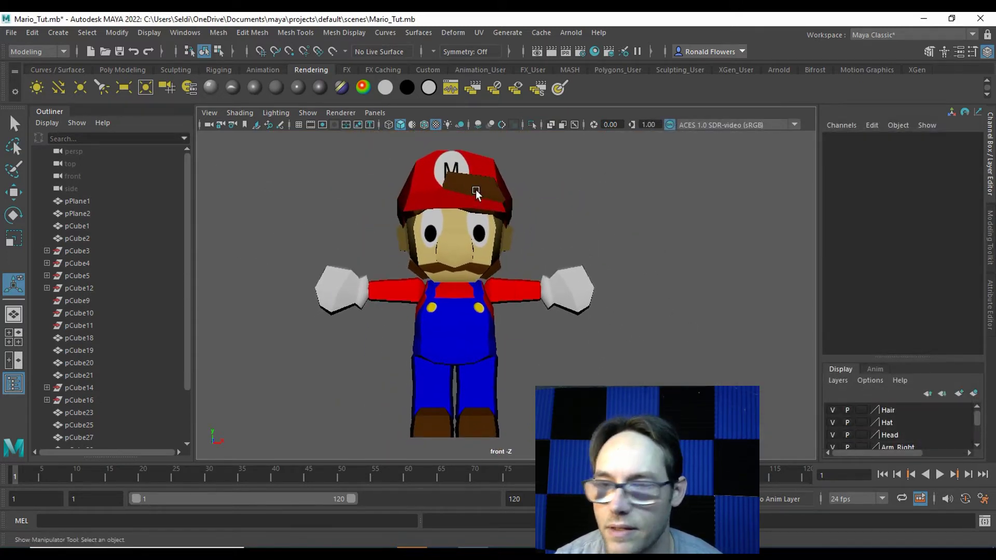
pyautogui.scroll(-4, 888, 411)
pyautogui.scroll(4, 887, 412)
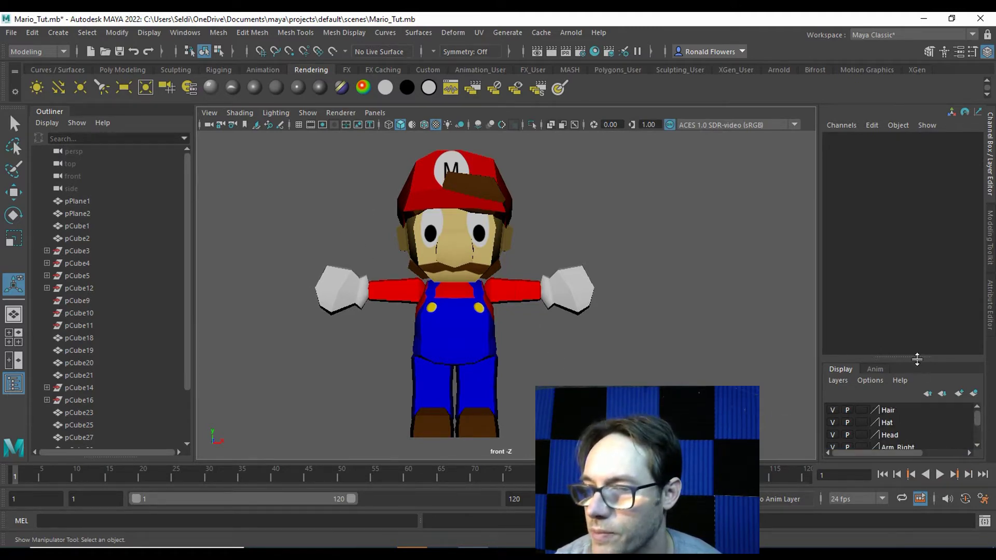
pyautogui.moveTo(916, 358); pyautogui.dragTo(915, 276)
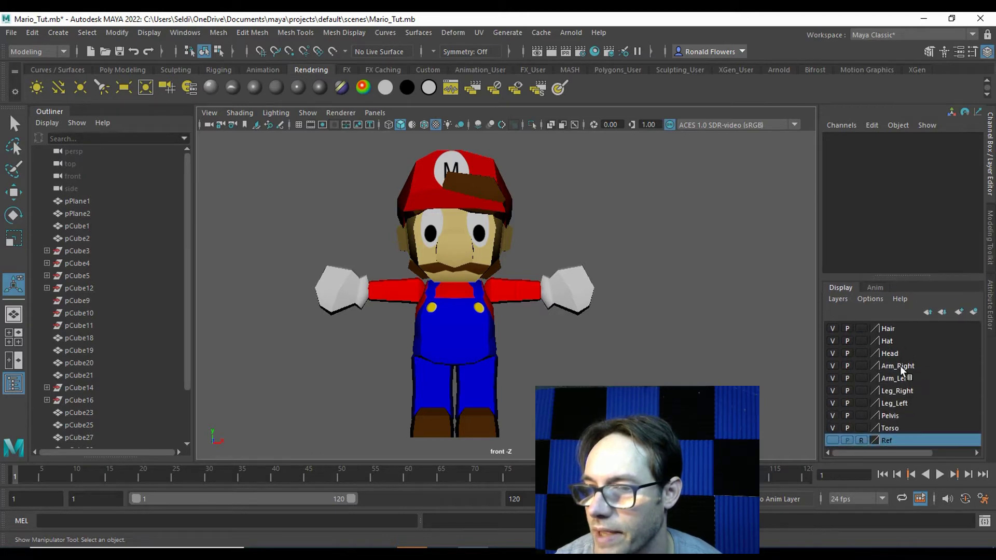
pyautogui.click(888, 327)
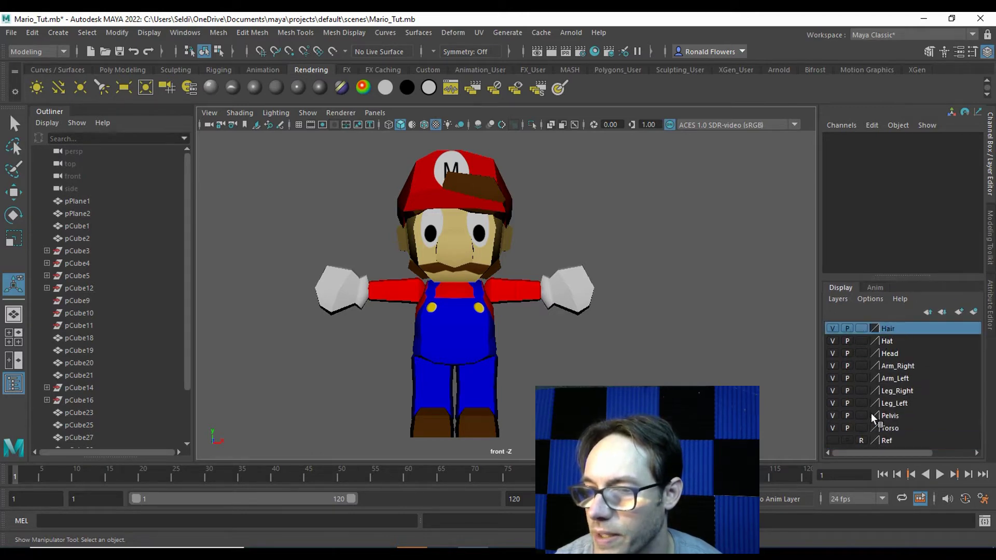
pyautogui.click(892, 429)
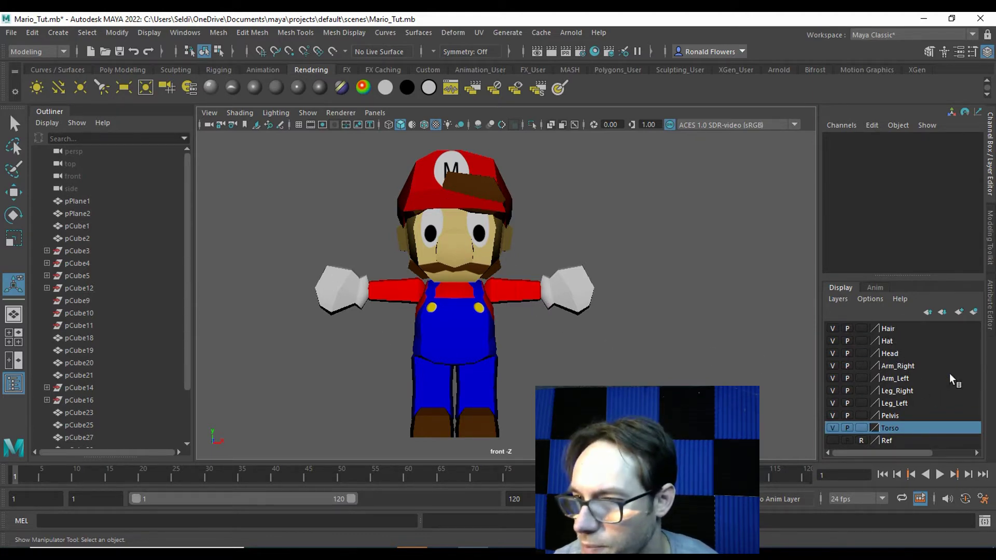
pyautogui.click(900, 352)
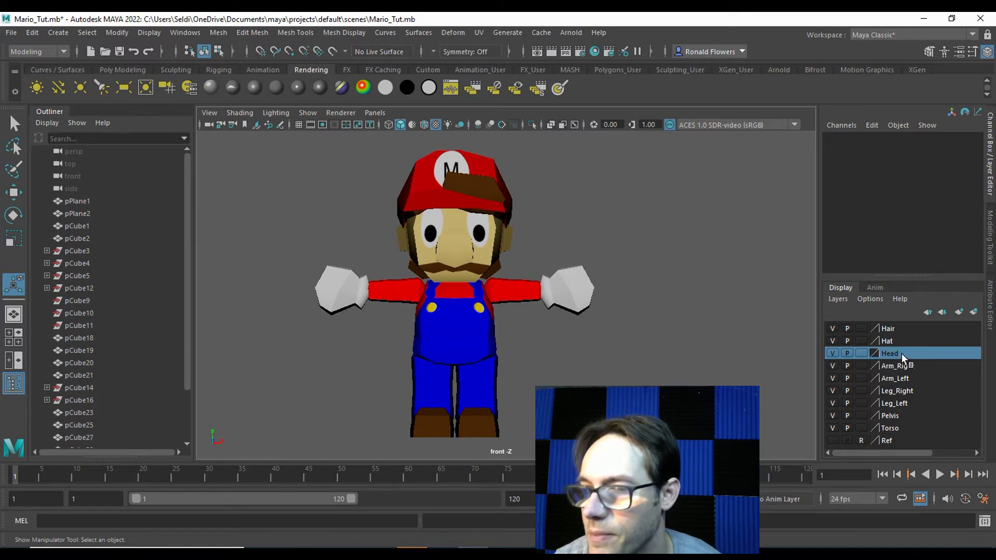
# Step: Rename the Hair and Hat display layers to Hair_ and Hat_ by adding a trailing underscore
pyautogui.doubleClick(893, 329)
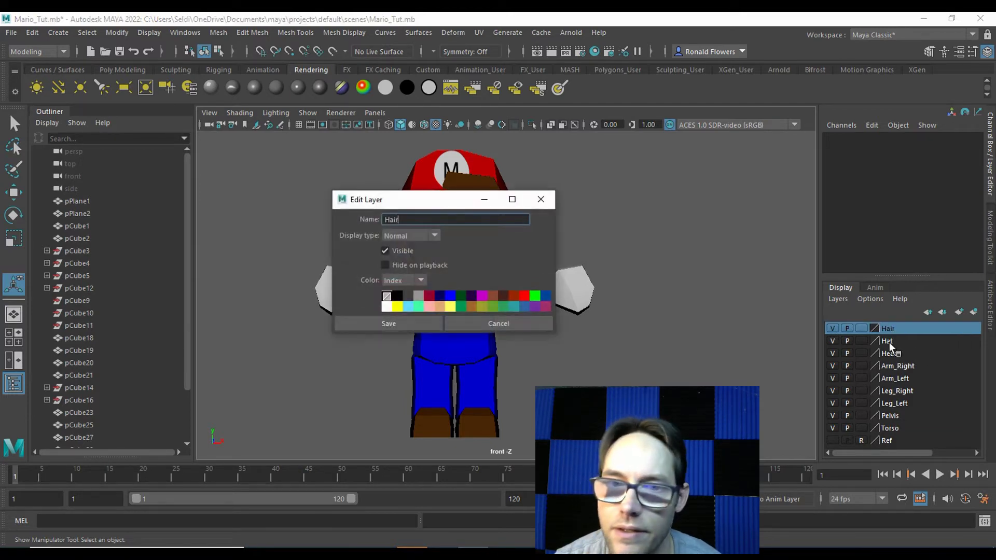
pyautogui.write('_')
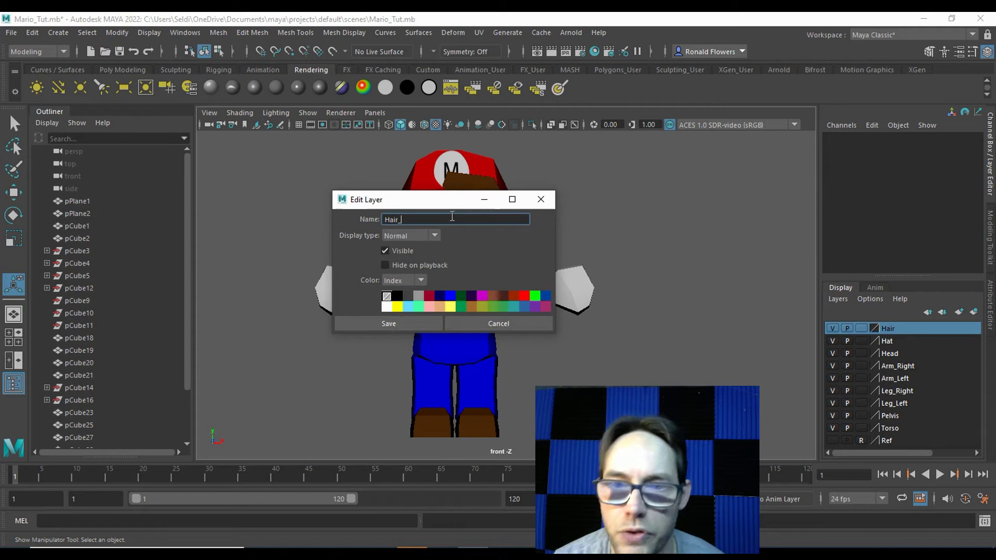
pyautogui.click(408, 324)
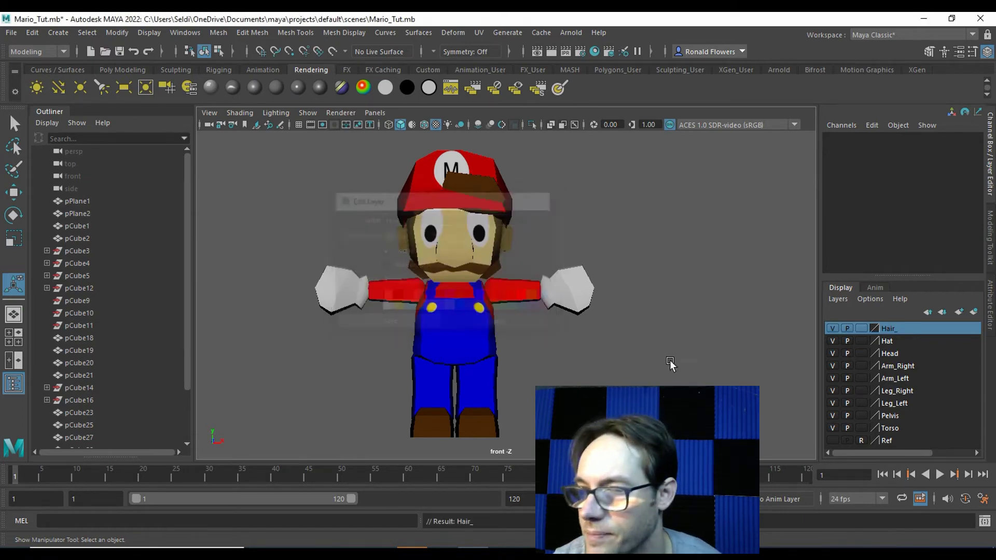
pyautogui.doubleClick(888, 341)
pyautogui.click(410, 220)
pyautogui.write('_')
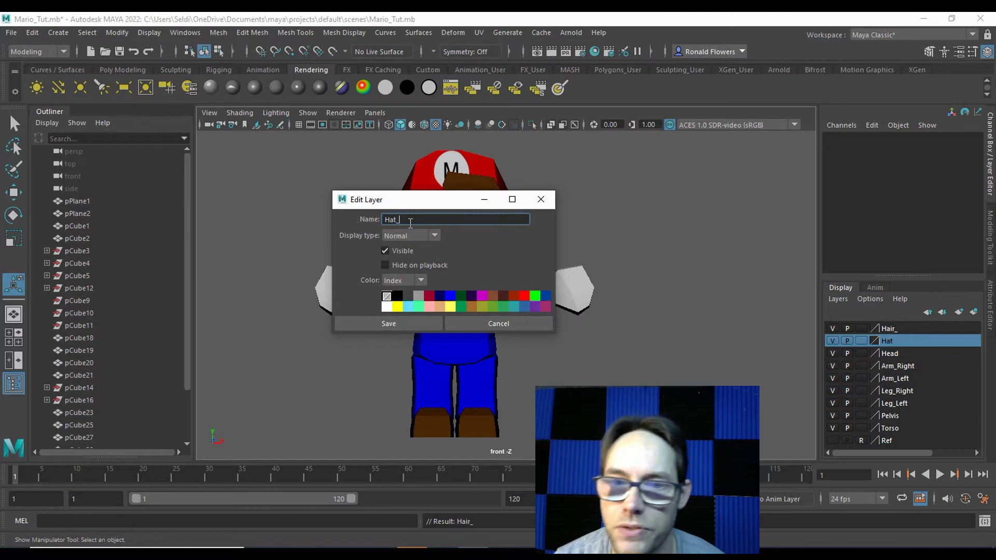
pyautogui.click(397, 324)
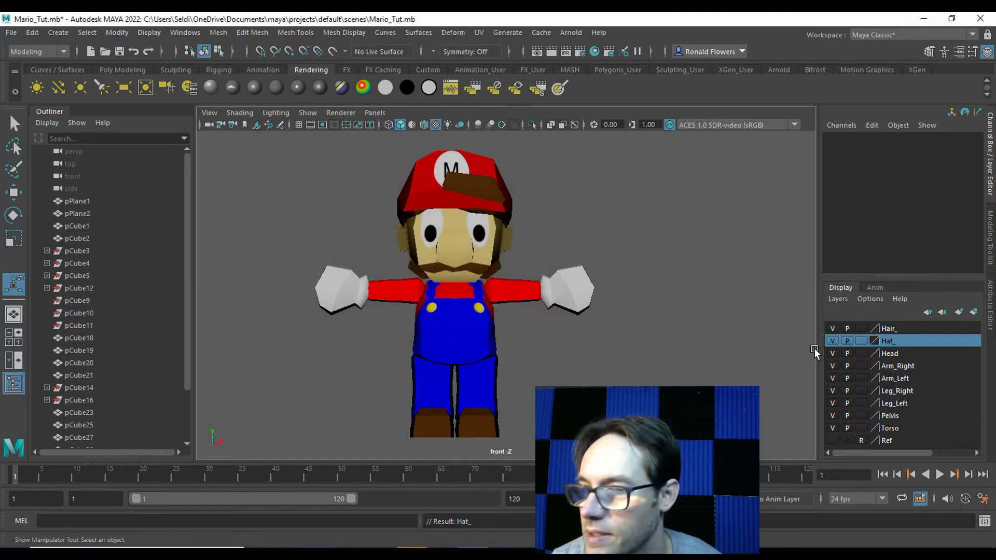
# Step: Add a trailing underscore to the Head display layer's name, making it Head_
pyautogui.doubleClick(909, 352)
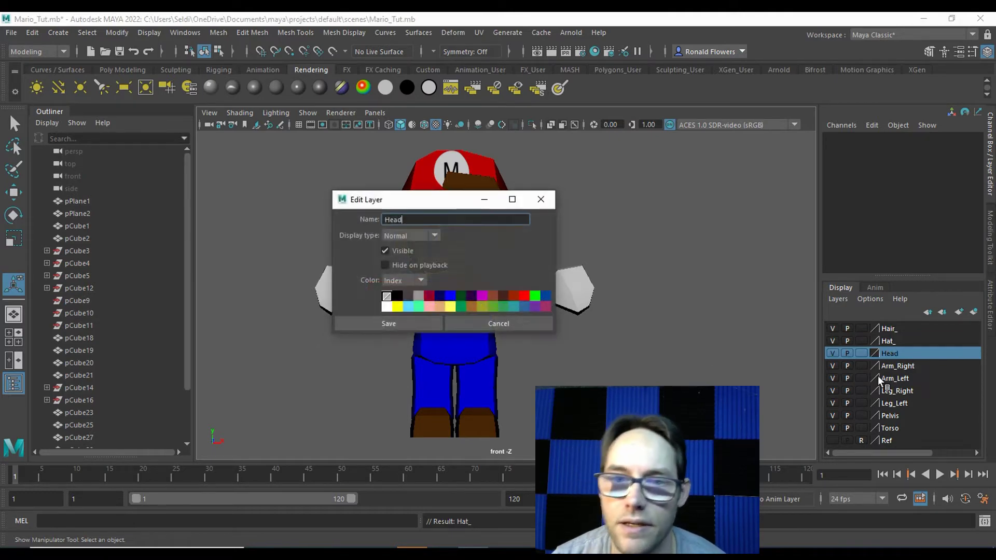
pyautogui.click(441, 219)
pyautogui.write('_')
pyautogui.click(405, 325)
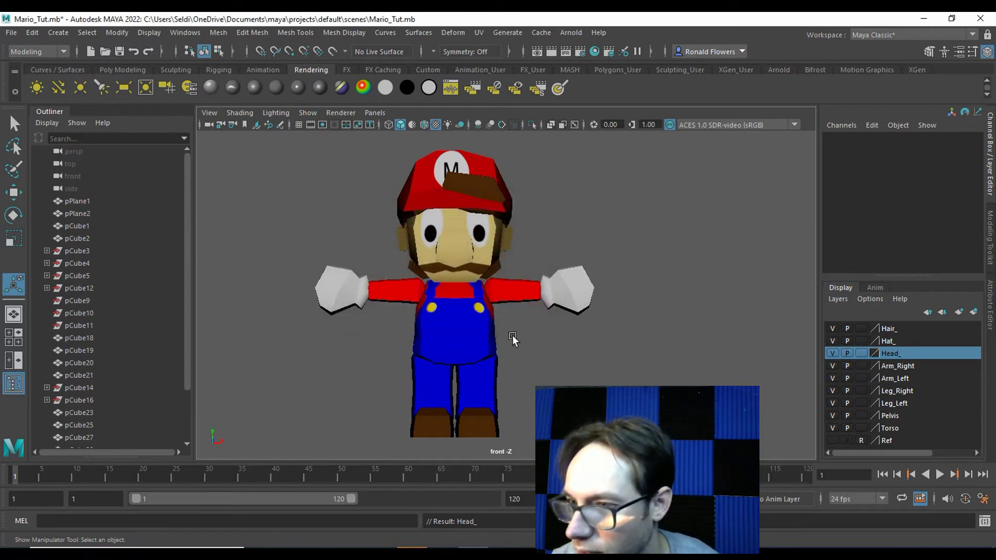
# Step: Rename the two arm display layers to Arm_Right_ and Arm_Left_
pyautogui.doubleClick(912, 366)
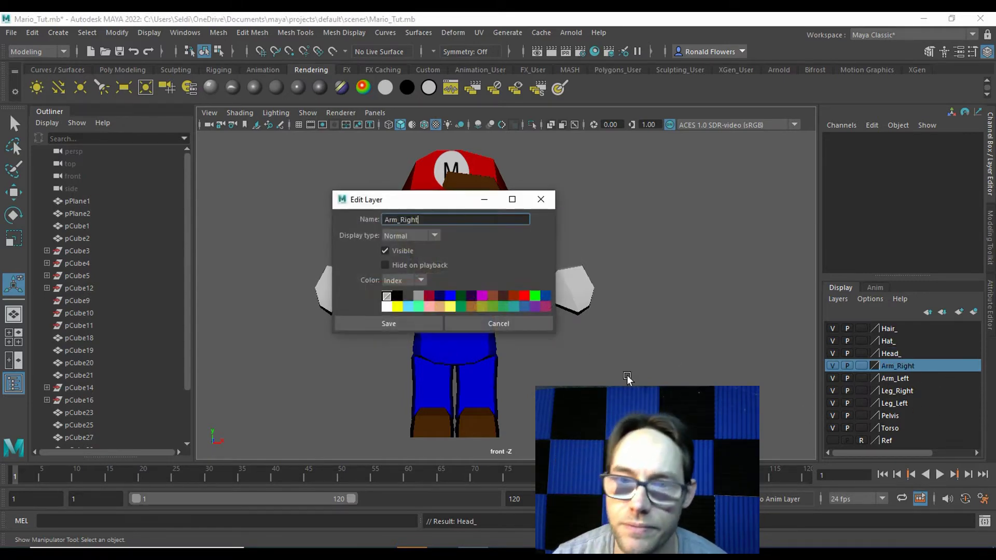
pyautogui.write('_')
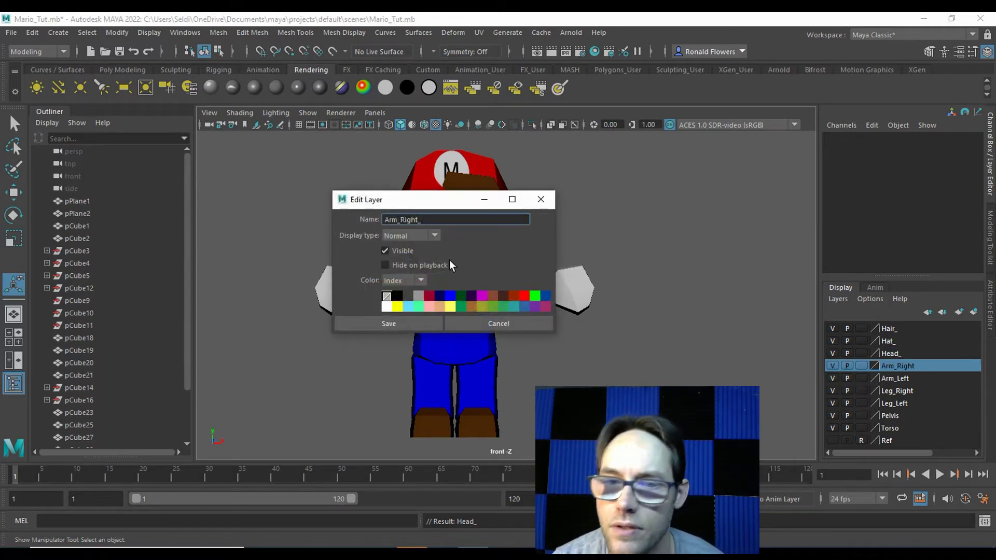
pyautogui.click(401, 322)
pyautogui.doubleClick(885, 378)
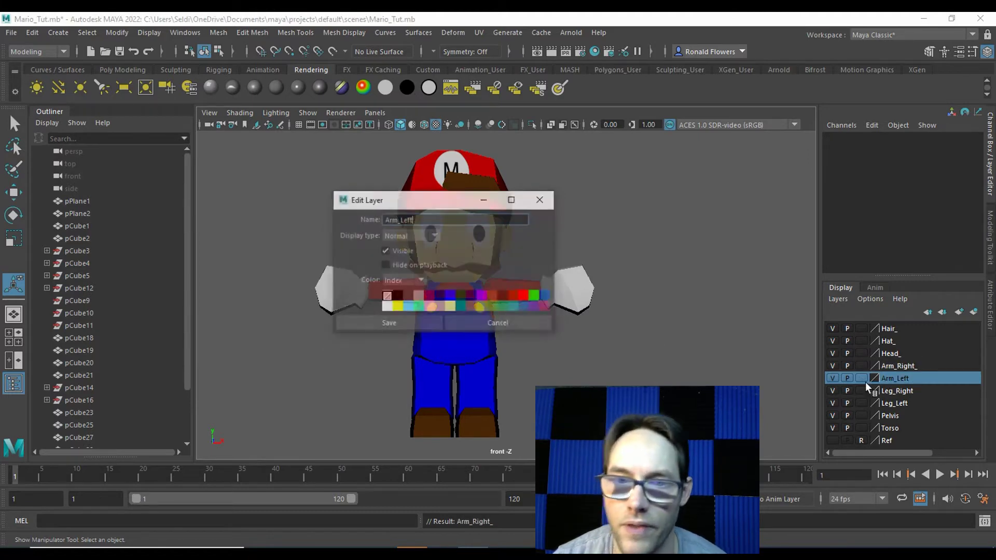
pyautogui.write('_')
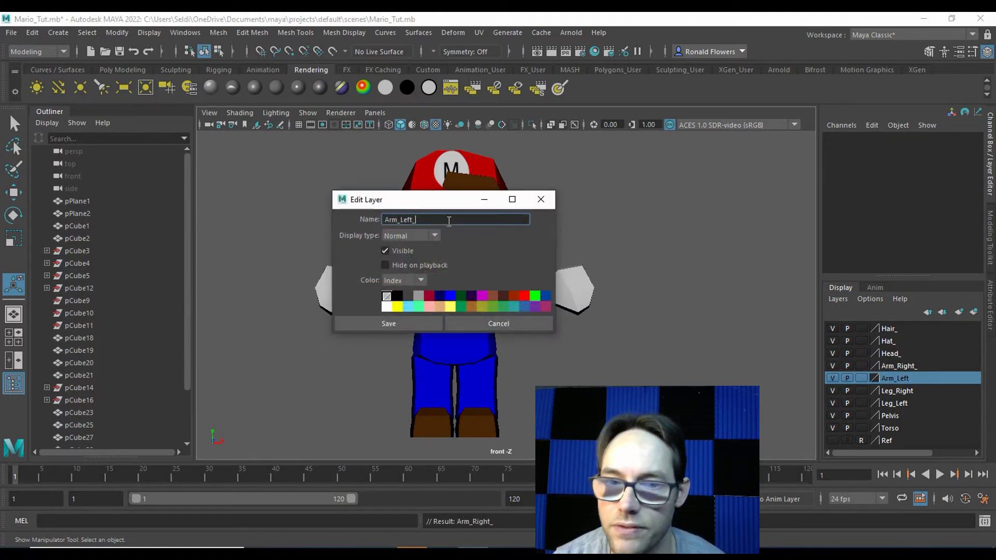
pyautogui.click(399, 322)
# Step: Rename the two leg display layers to Leg_Left_ and Leg_Right_
pyautogui.doubleClick(915, 402)
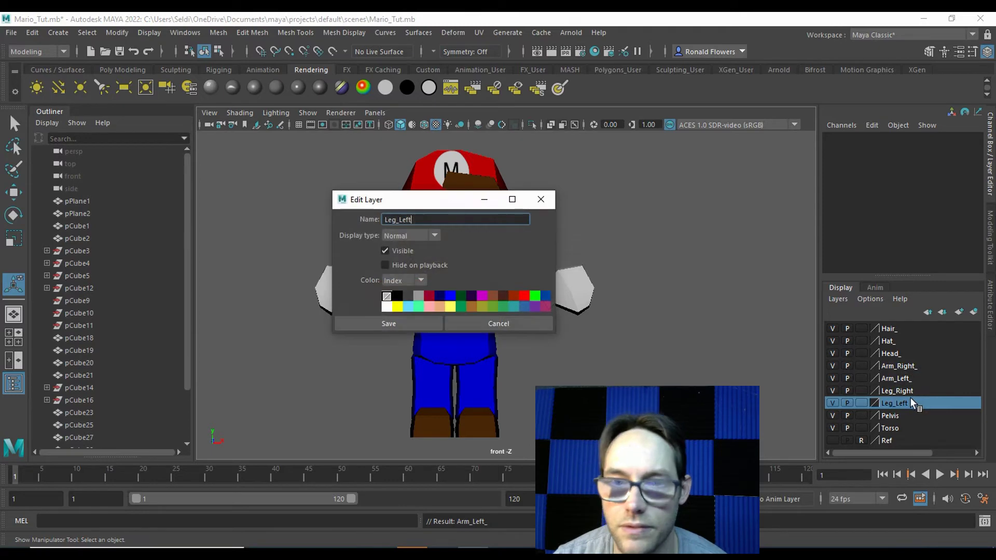
pyautogui.write('_')
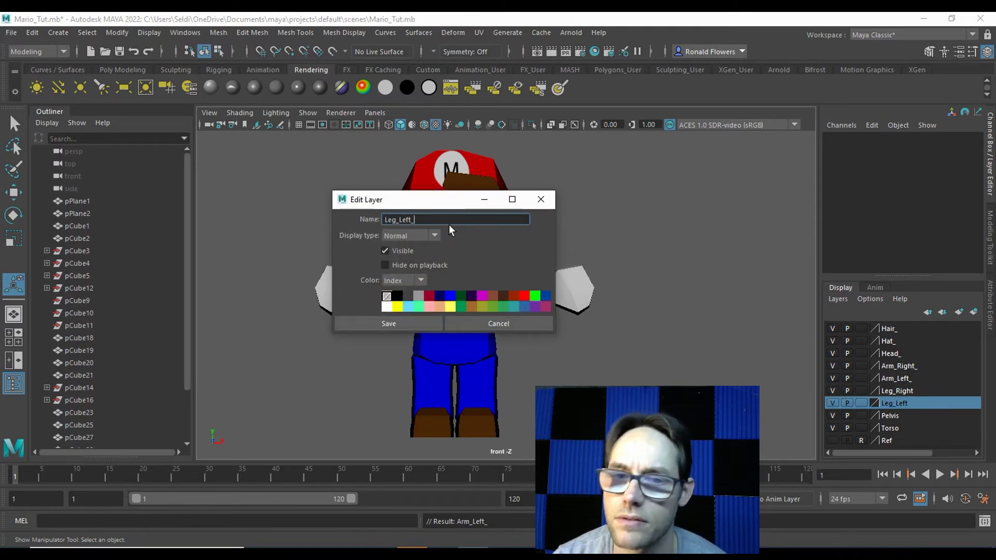
pyautogui.click(424, 324)
pyautogui.click(911, 391)
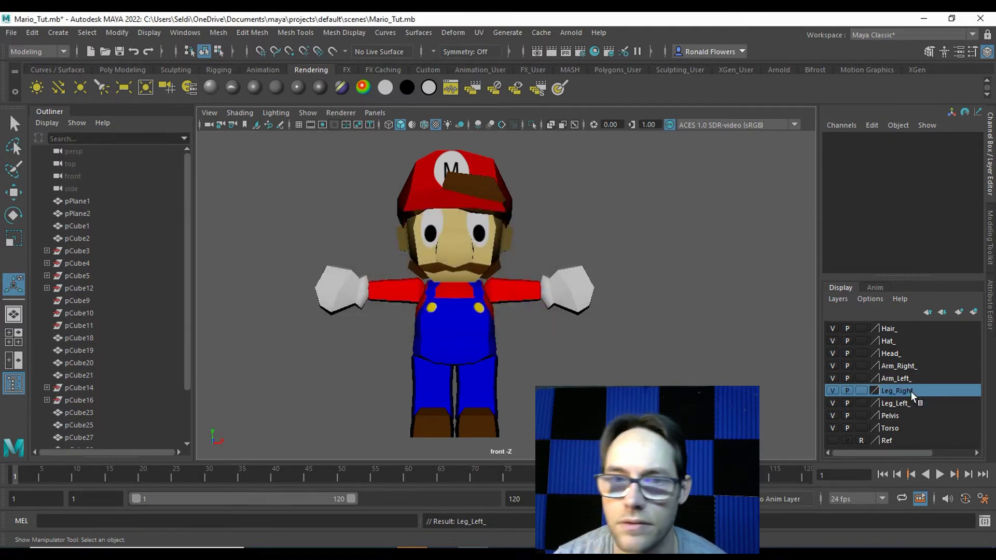
pyautogui.doubleClick(911, 391)
pyautogui.write('_Right_')
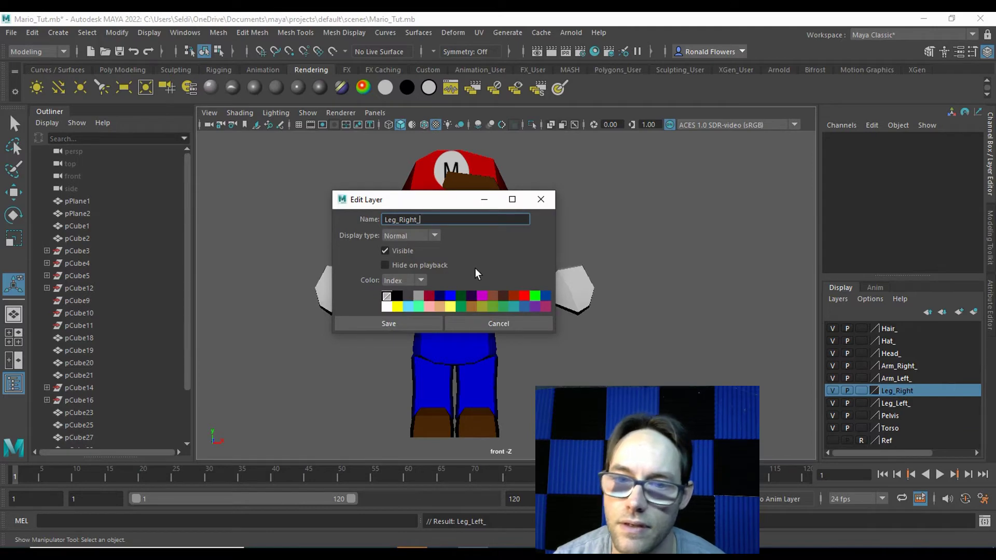
pyautogui.click(403, 325)
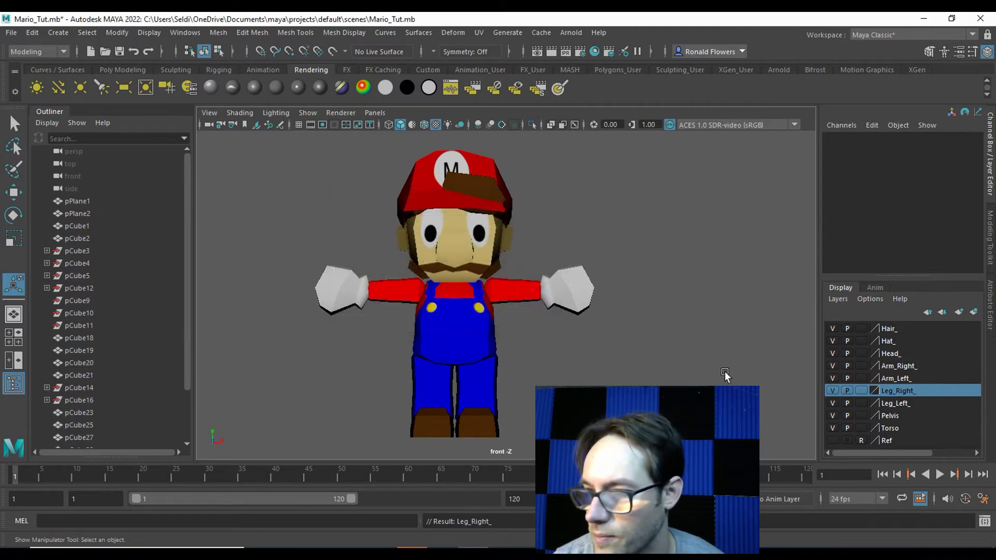
# Step: Rename the Pelvis and Torso display layers to Pelvis_ and Torso_
pyautogui.doubleClick(888, 416)
pyautogui.write('_')
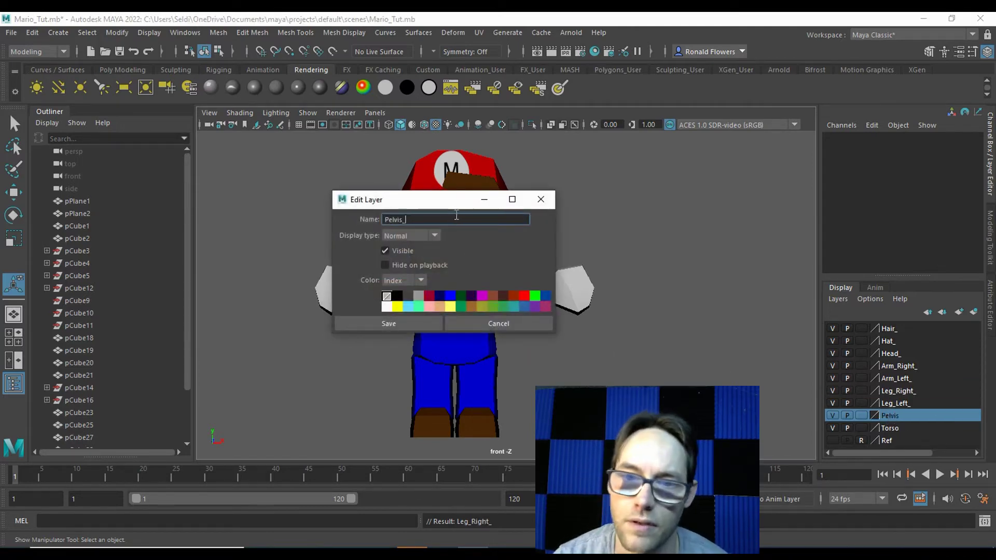
pyautogui.click(390, 322)
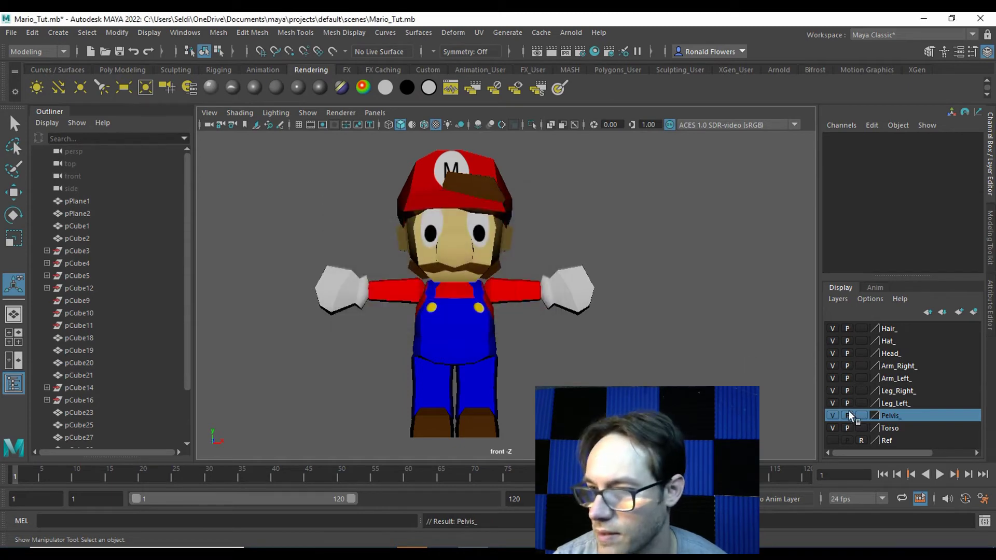
pyautogui.doubleClick(890, 427)
pyautogui.write('_')
pyautogui.press('Return')
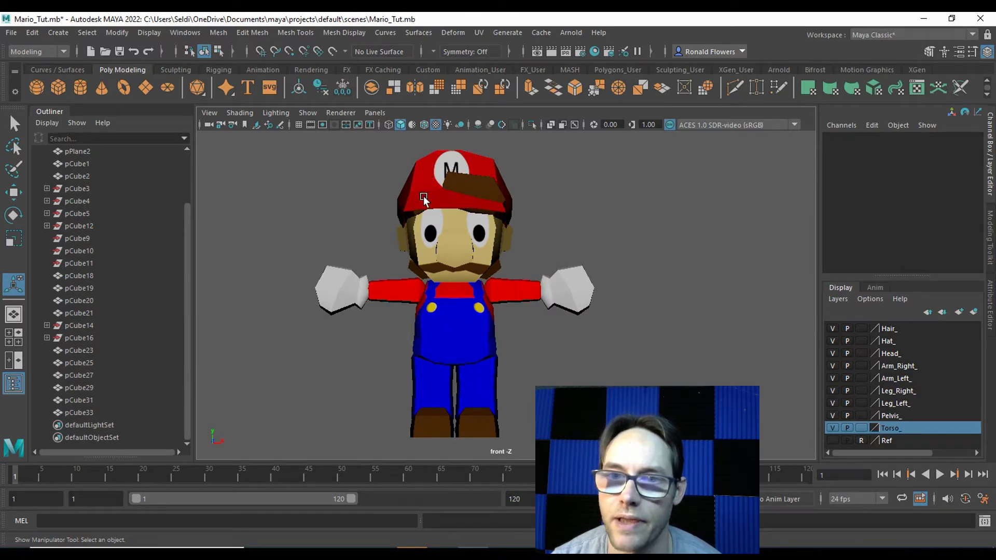
# Step: Rename Mario's red cap object as Hat and the brown hair object as Hair
pyautogui.click(426, 169)
pyautogui.click(841, 138)
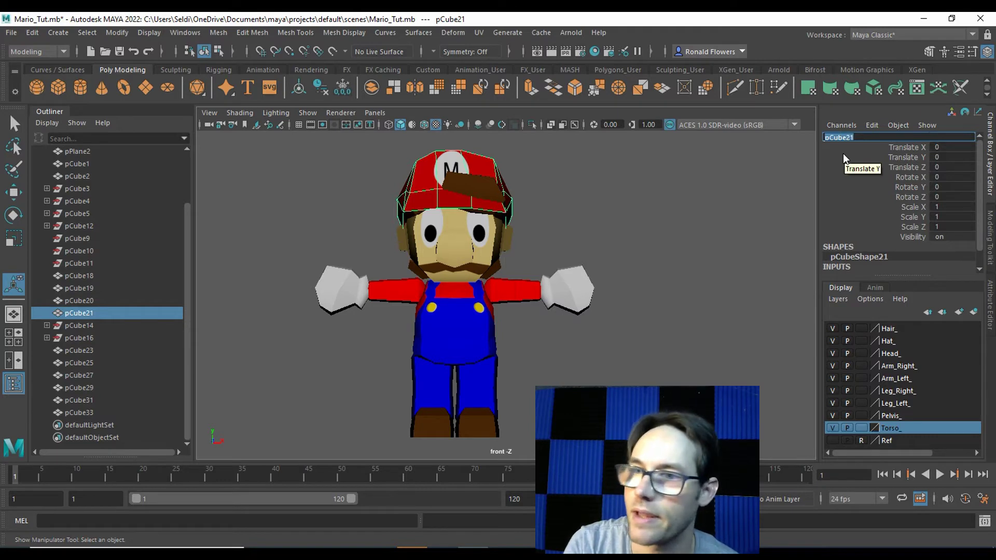
pyautogui.write('Hat')
pyautogui.press('Return')
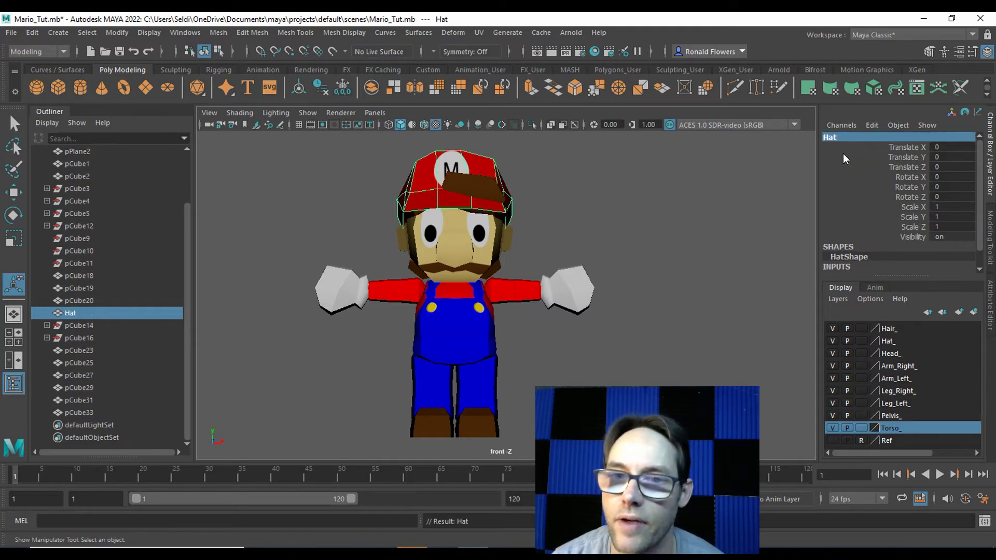
pyautogui.click(485, 188)
pyautogui.click(860, 136)
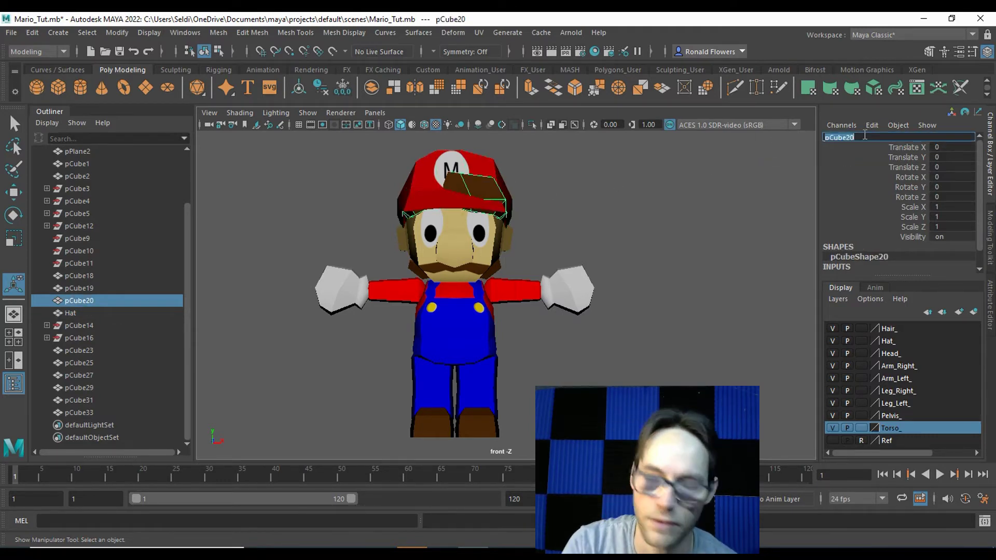
pyautogui.write('Hair')
pyautogui.press('Return')
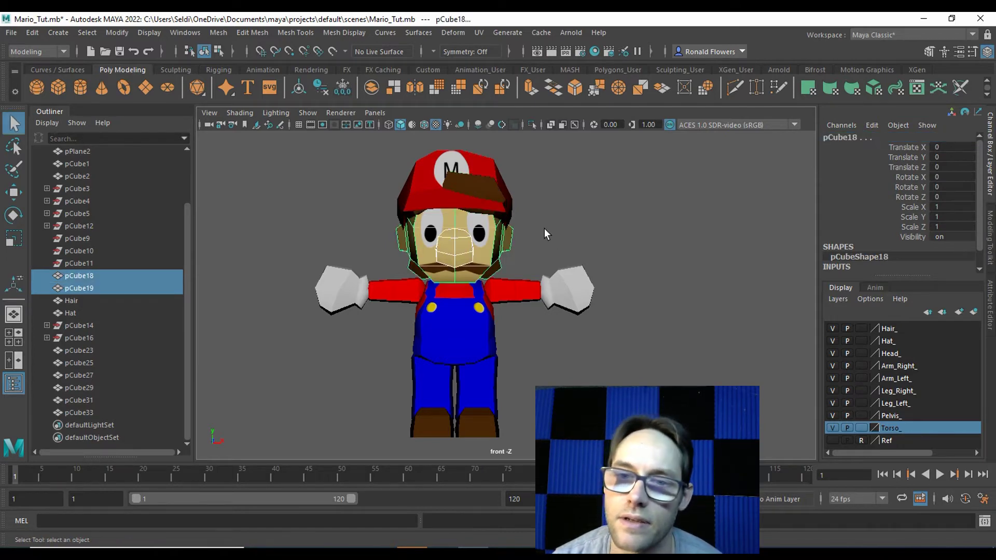
# Step: Select only the nose object on Mario's face and rename it as Nose
pyautogui.click(543, 228)
pyautogui.click(462, 248)
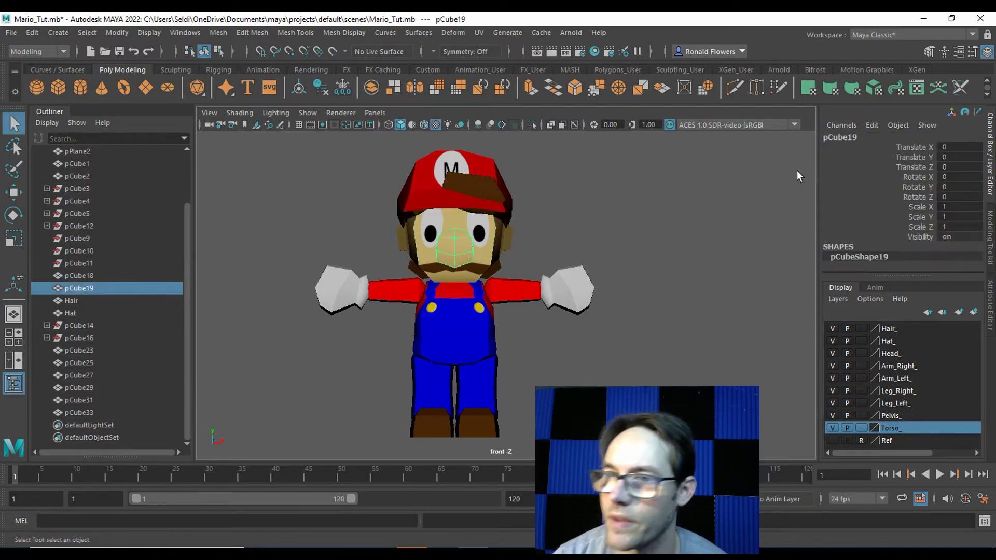
pyautogui.click(833, 137)
pyautogui.write('N')
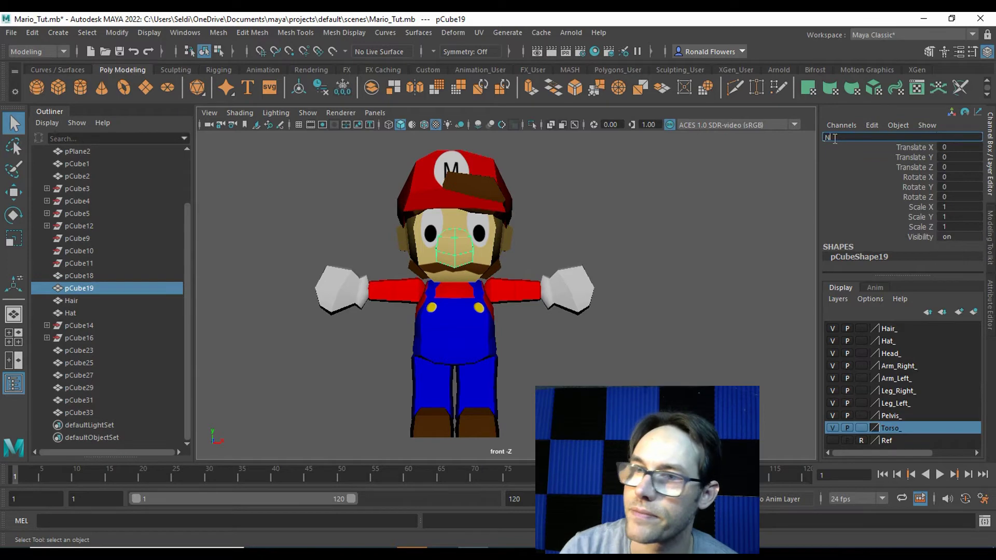
pyautogui.write('ose')
pyautogui.press('Return')
# Step: Select Mario's head object and rename it as Head0
pyautogui.click(498, 254)
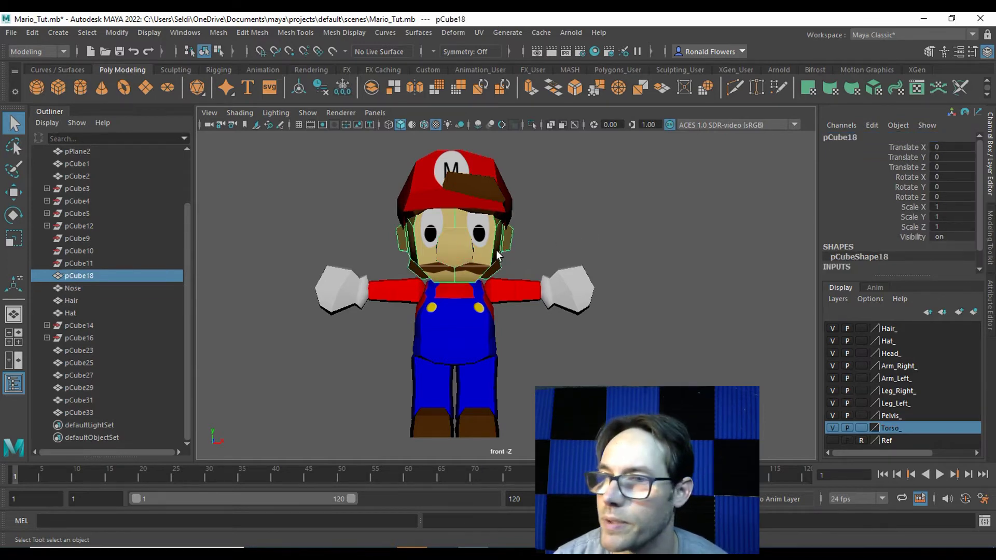
pyautogui.click(839, 138)
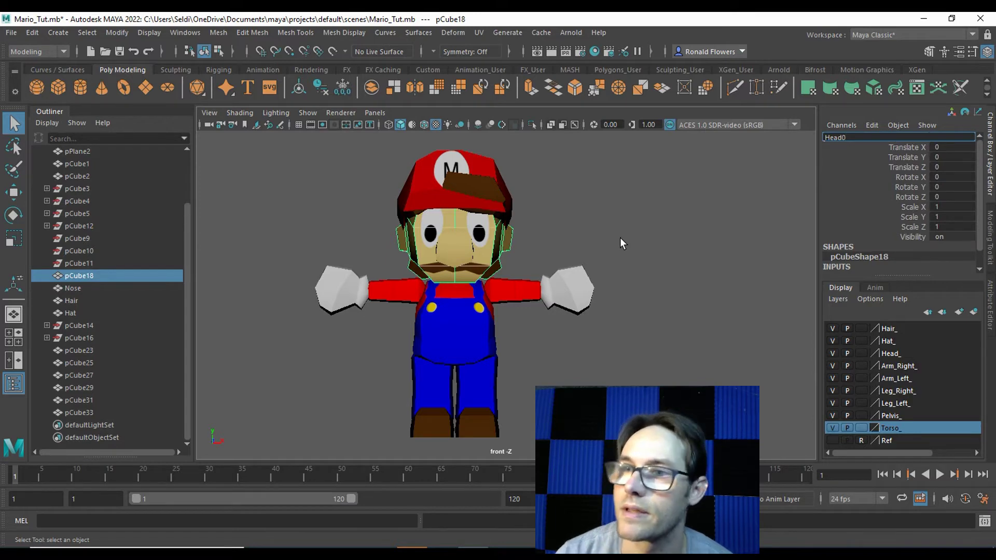
pyautogui.press('Return')
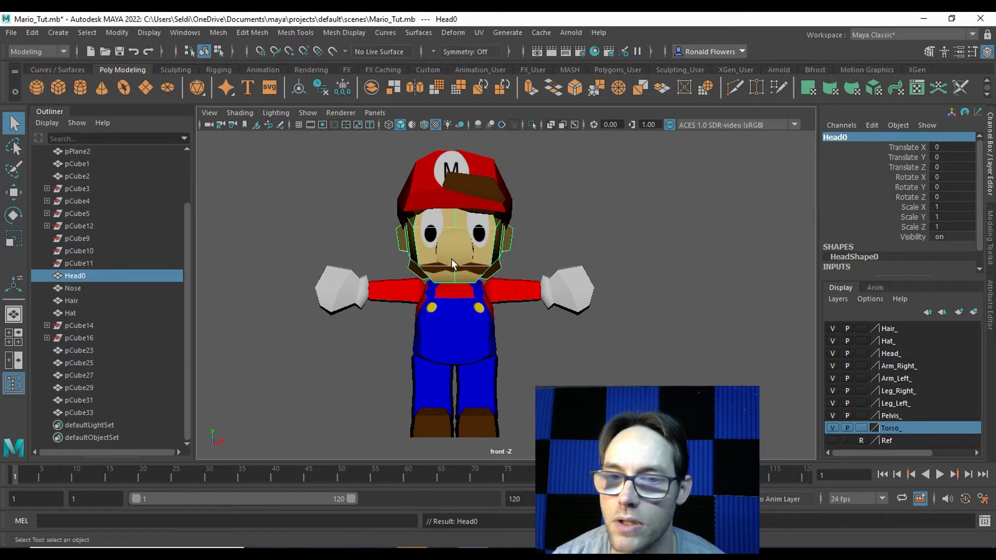
# Step: Select Mario's upper body object and rename it as Torso
pyautogui.click(464, 309)
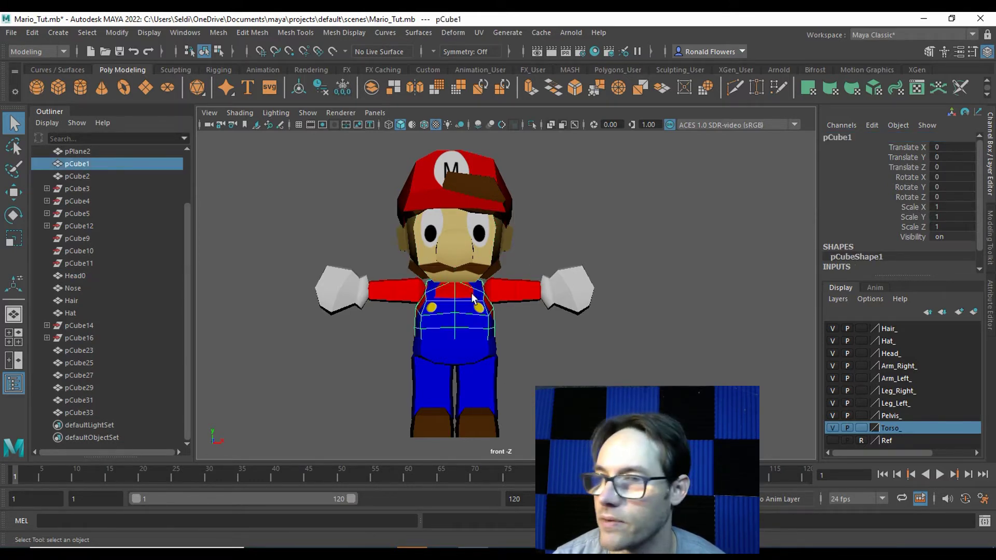
pyautogui.doubleClick(832, 138)
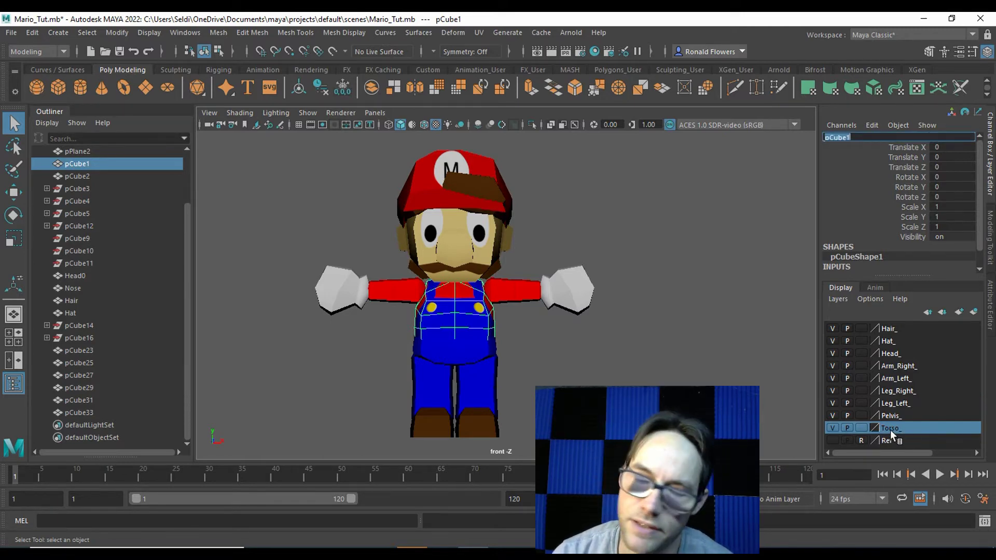
pyautogui.write('Chest')
pyautogui.press('Return')
pyautogui.write('Torso')
pyautogui.press('Return')
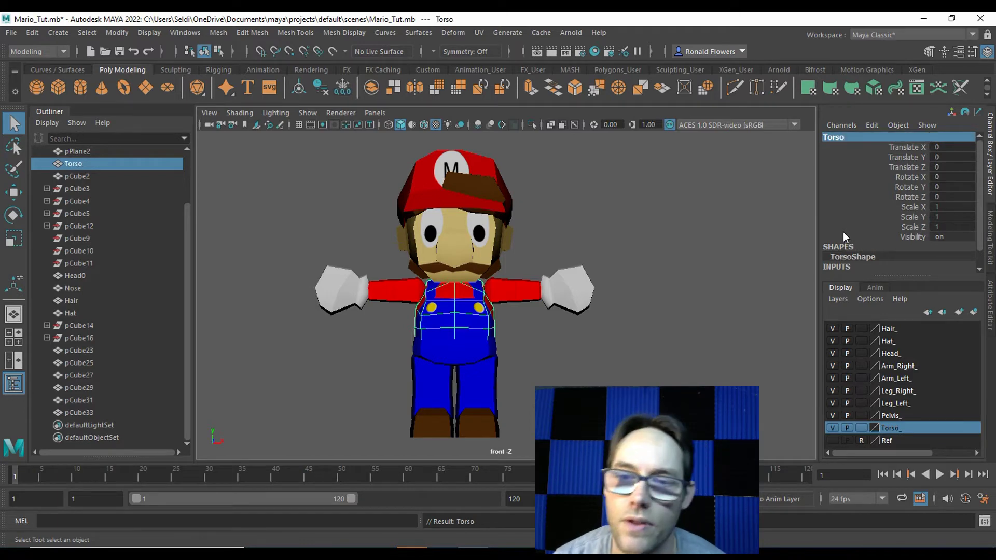
# Step: Select the hip section below the torso and rename it as Pelvis0
pyautogui.click(465, 365)
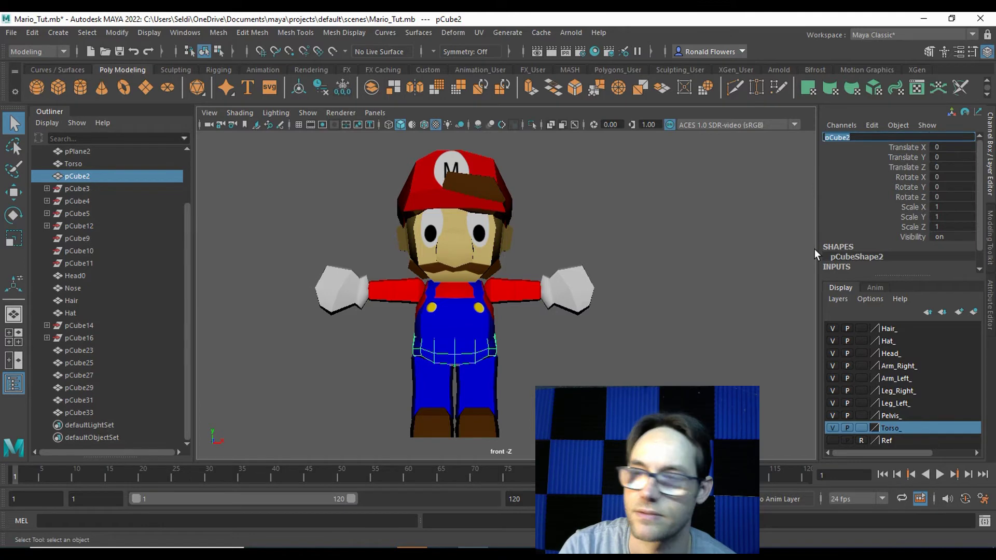
pyautogui.write('pelvis0')
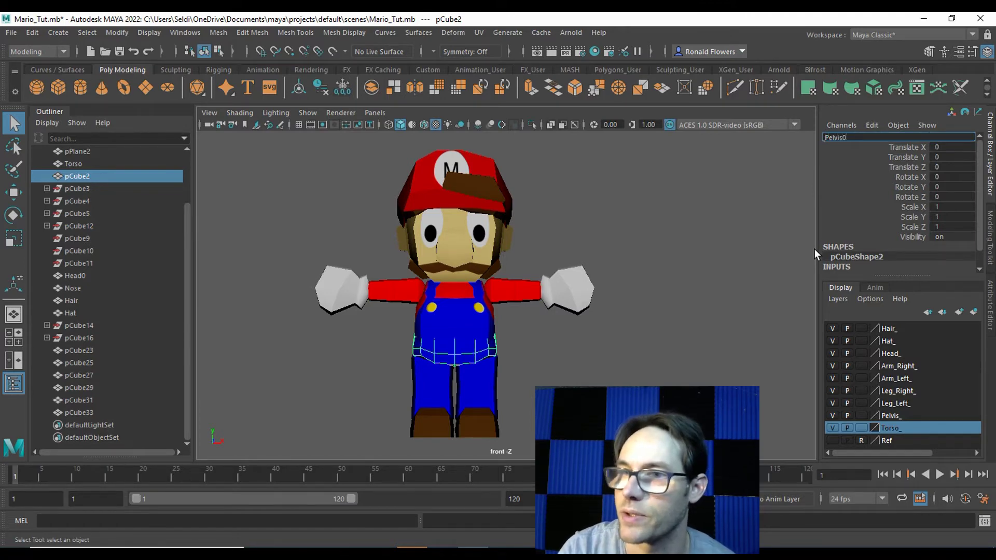
pyautogui.press('Return')
# Step: Select the upper segment of Mario's left leg and rename it as L_Thigh
pyautogui.click(472, 377)
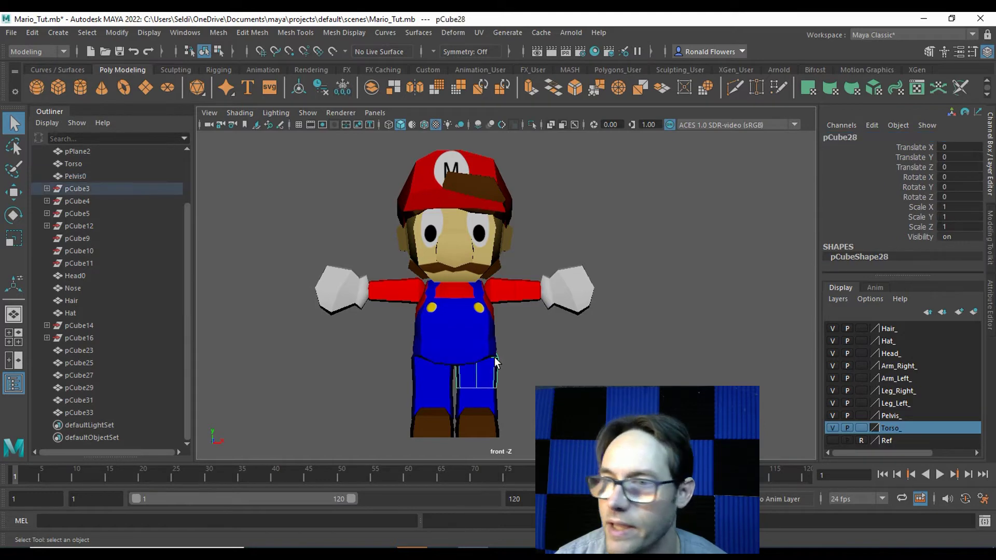
pyautogui.click(837, 137)
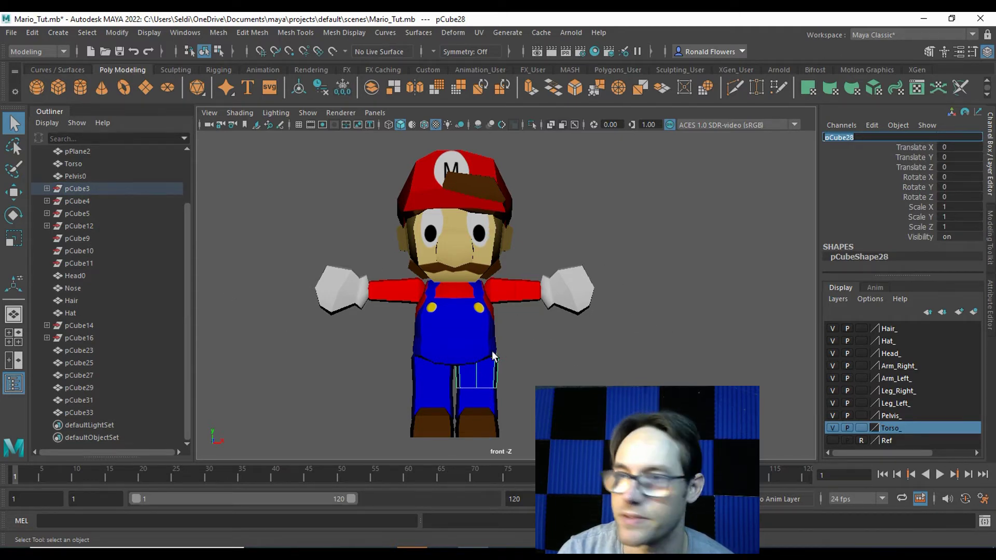
pyautogui.write('L')
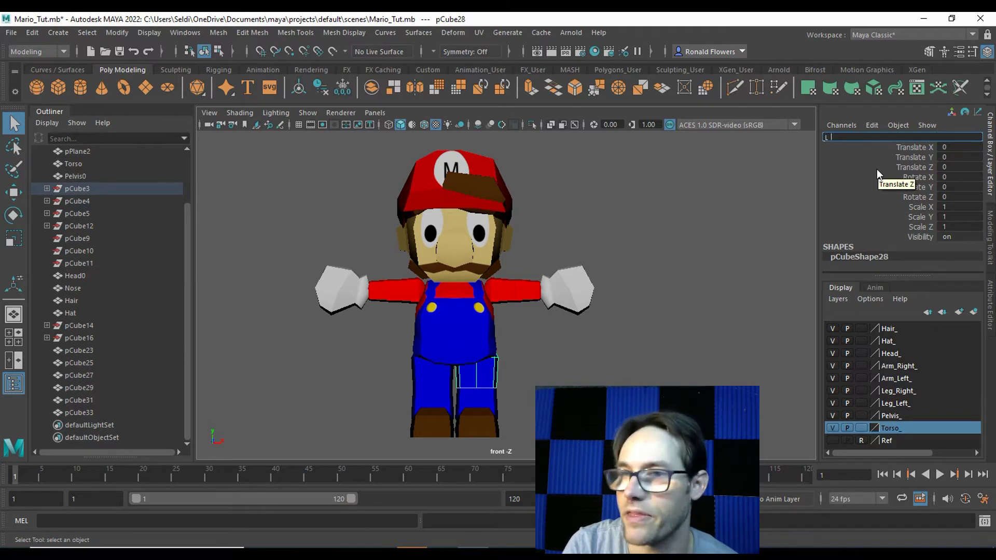
pyautogui.write('_Thigh')
pyautogui.press('Return')
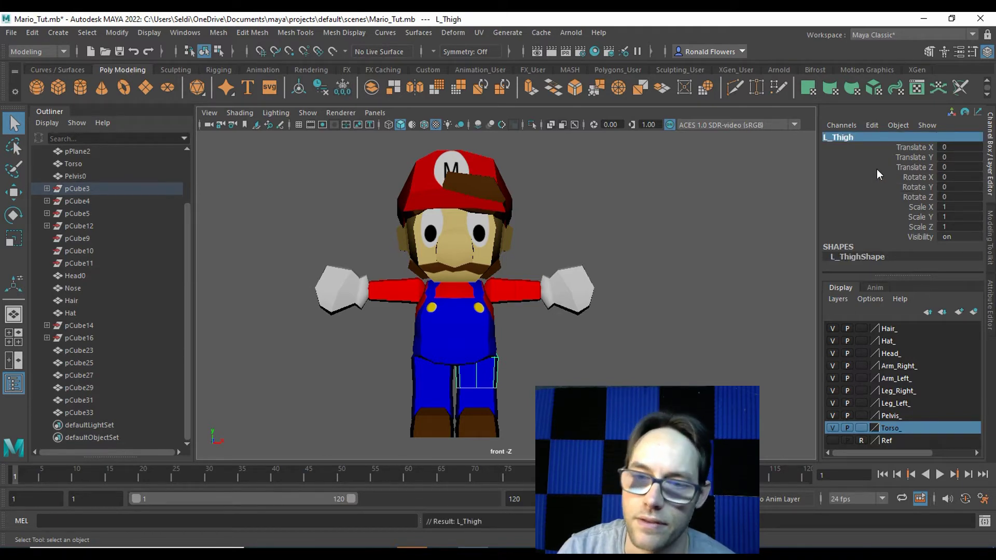
# Step: Select the lower segment of Mario's left leg and rename it as L_Shin
pyautogui.press('Down')
pyautogui.doubleClick(846, 138)
pyautogui.write('L')
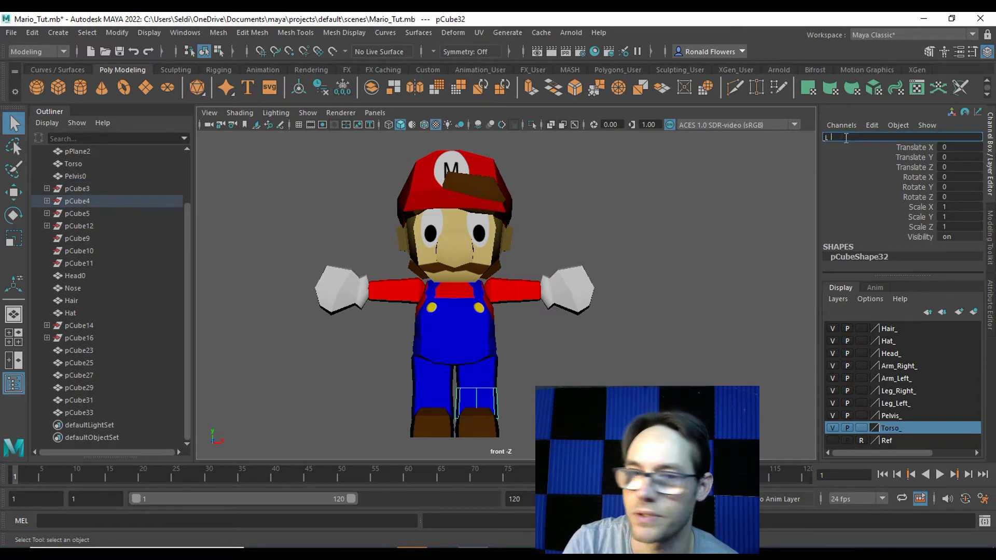
pyautogui.write('_Shin')
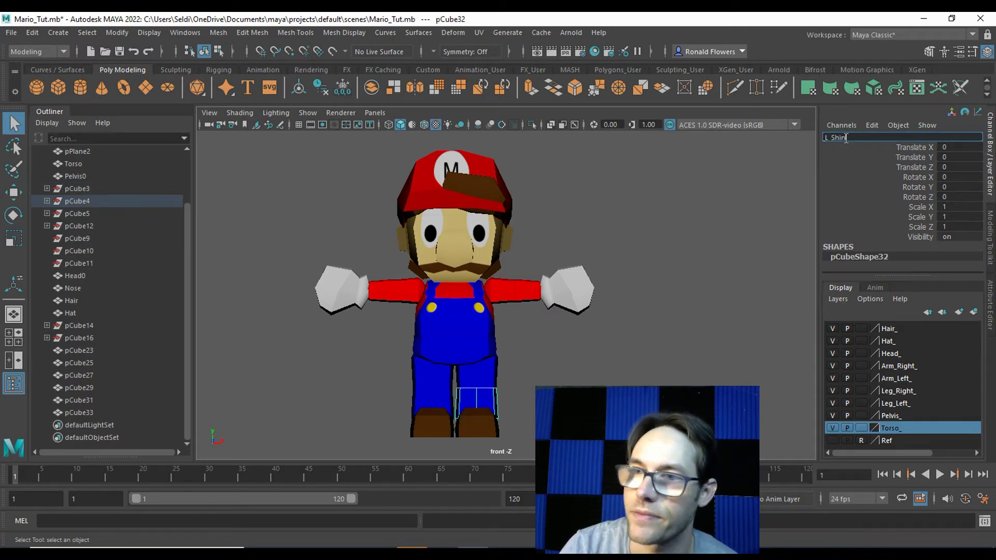
pyautogui.press('Return')
# Step: Select the brown shoe on Mario's left leg and rename it as L_Shoe
pyautogui.click(487, 429)
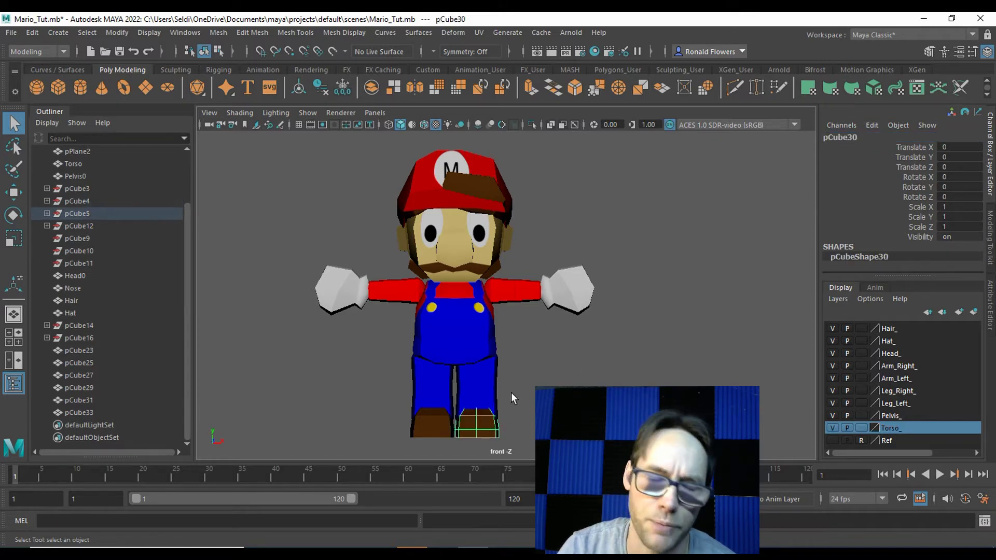
pyautogui.click(835, 138)
pyautogui.write('L')
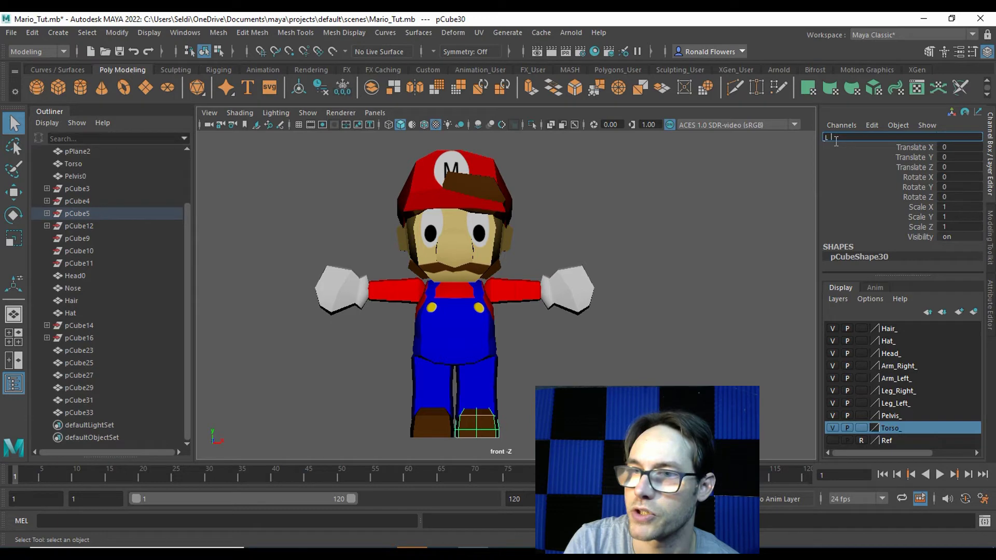
pyautogui.write('_Shoe')
pyautogui.press('Return')
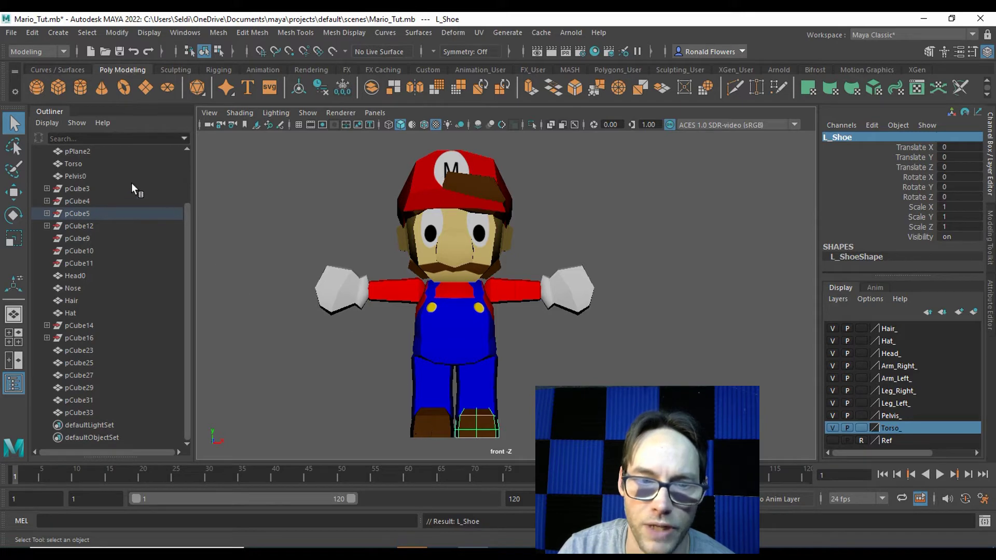
# Step: Select the upper segment of Mario's right leg and rename it as R_Thigh
pyautogui.click(426, 382)
pyautogui.doubleClick(850, 136)
pyautogui.write('R_Thigh')
pyautogui.press('Return')
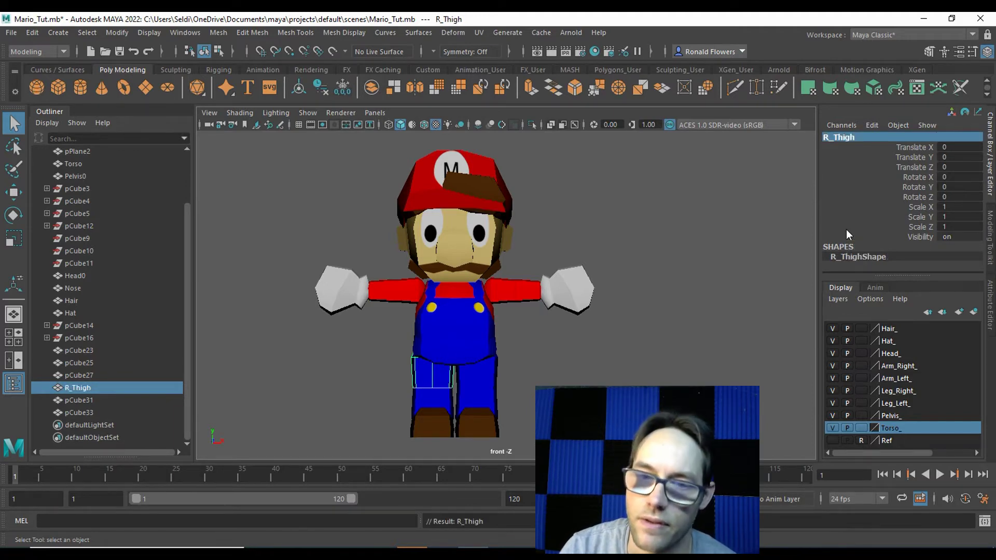
# Step: Select the lower segment of Mario's right leg and rename it as R_Shin
pyautogui.click(420, 406)
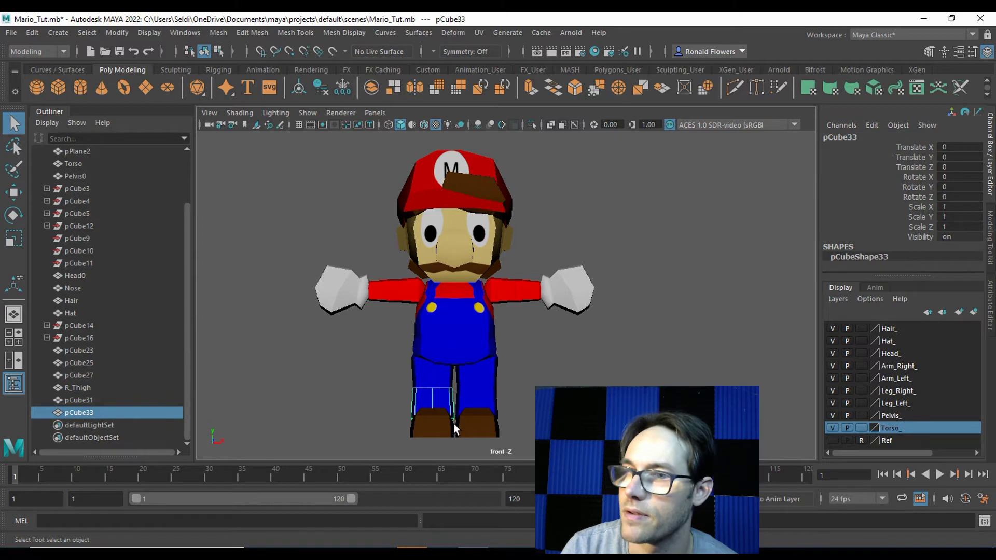
pyautogui.doubleClick(838, 137)
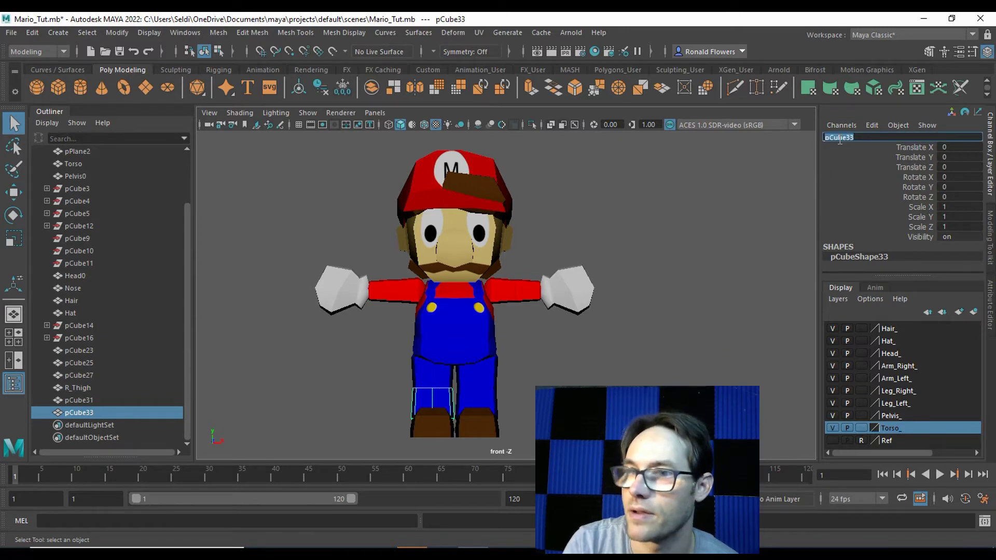
pyautogui.write('R_')
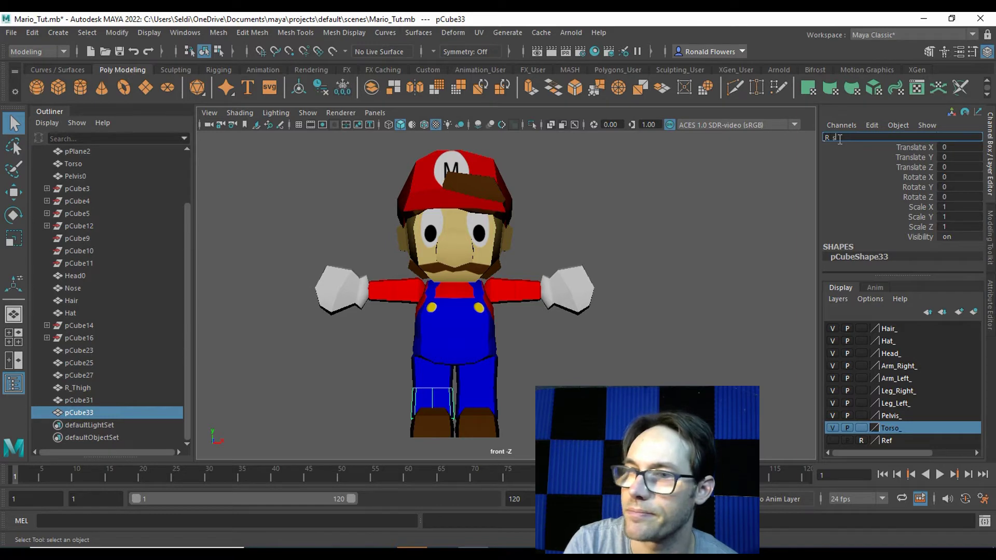
pyautogui.write('Shin')
pyautogui.press('Return')
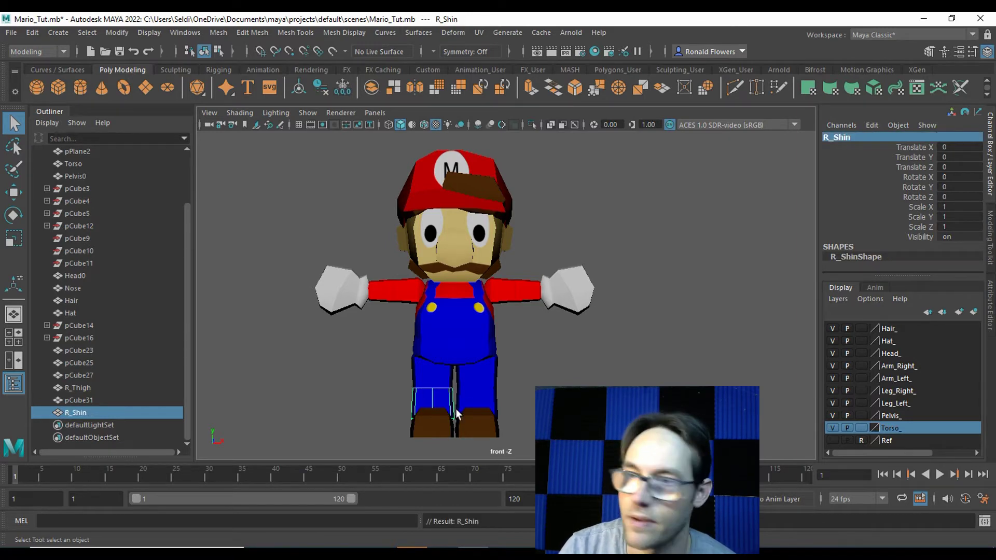
# Step: Select the brown shoe on Mario's right leg and rename it as R_Shoe
pyautogui.click(435, 424)
pyautogui.click(838, 137)
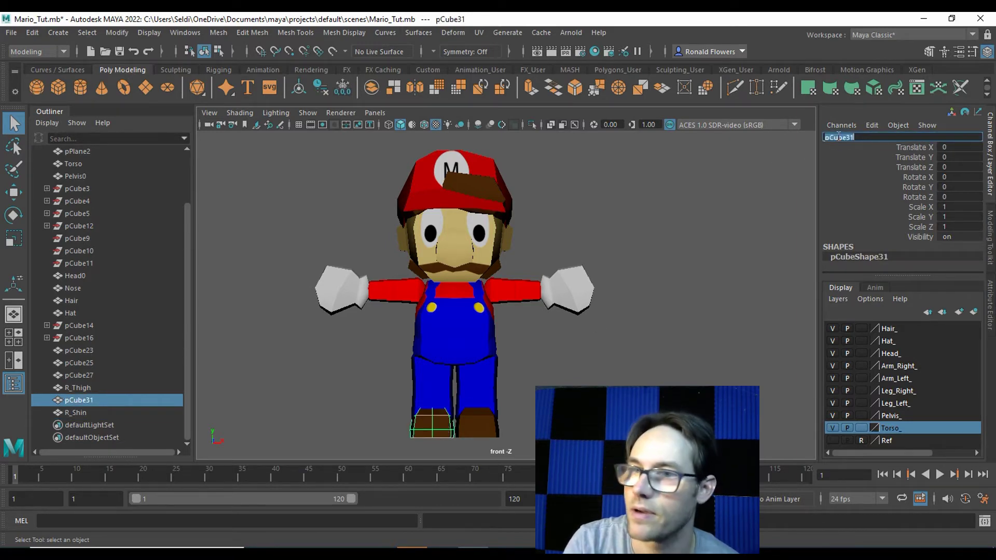
pyautogui.write('R_Shoe')
pyautogui.press('Return')
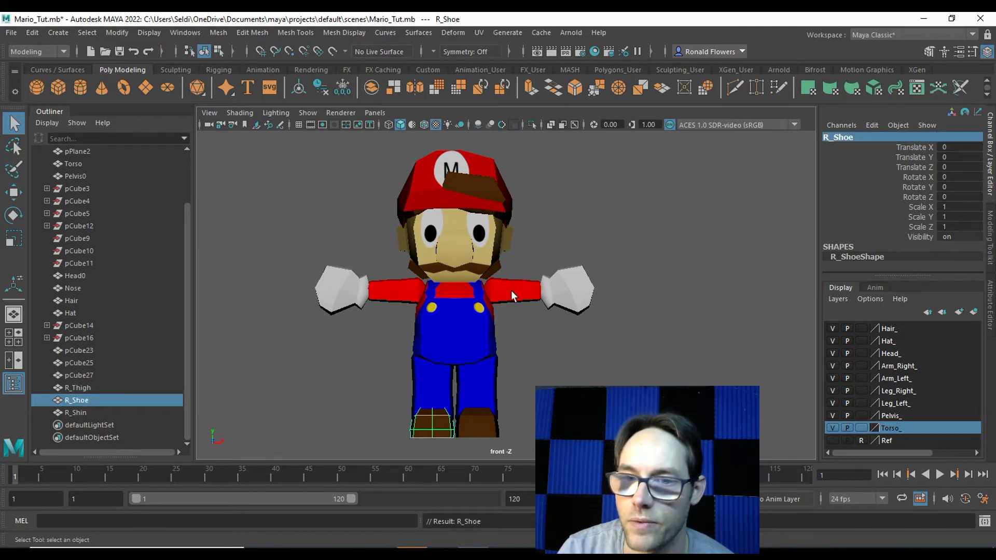
# Step: Select the upper segment of Mario's left arm and rename it as L_UpperArm
pyautogui.click(511, 294)
pyautogui.click(842, 138)
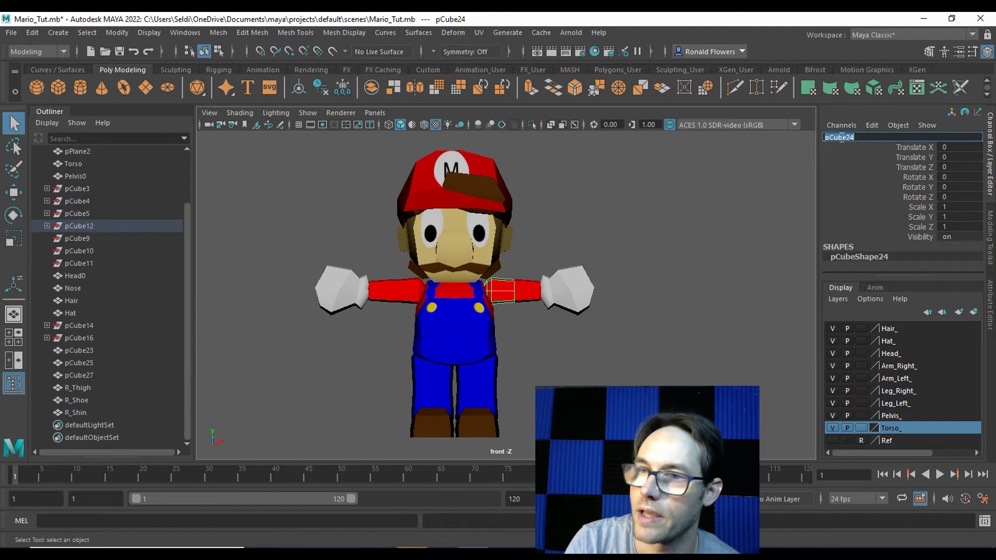
pyautogui.write('L_UpperArm')
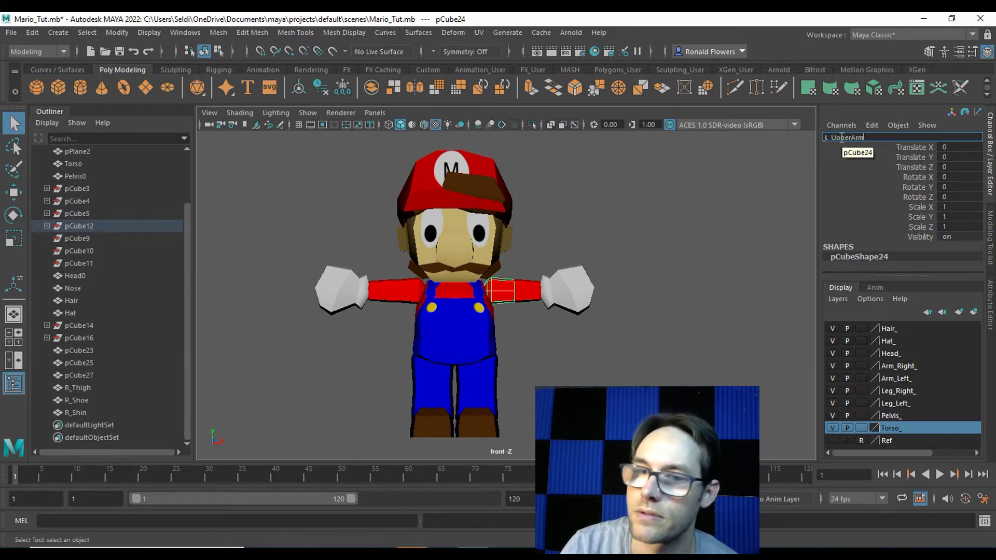
pyautogui.press('Return')
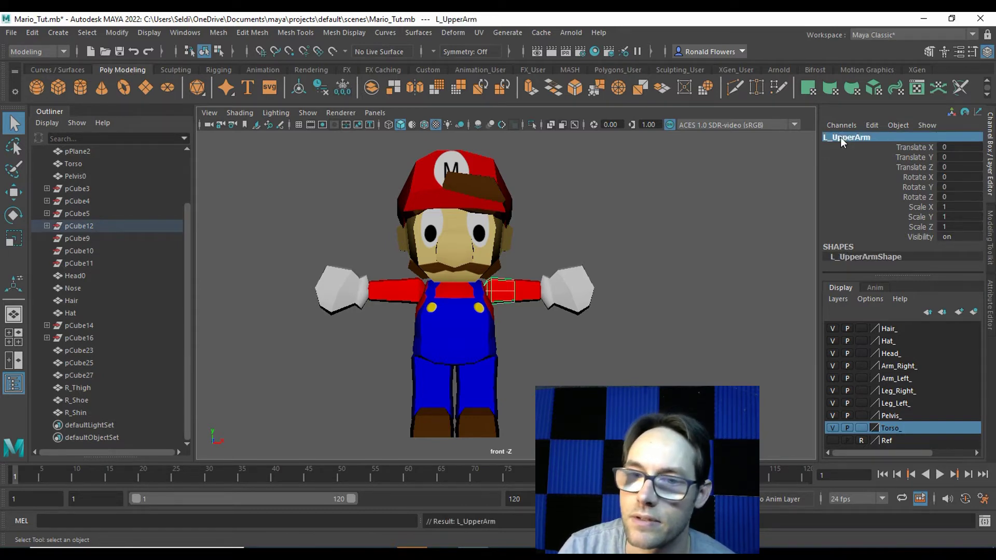
# Step: Select the lower segment of Mario's left arm and rename it as L_LowerArm
pyautogui.click(530, 303)
pyautogui.click(529, 300)
pyautogui.click(851, 138)
pyautogui.write('L_')
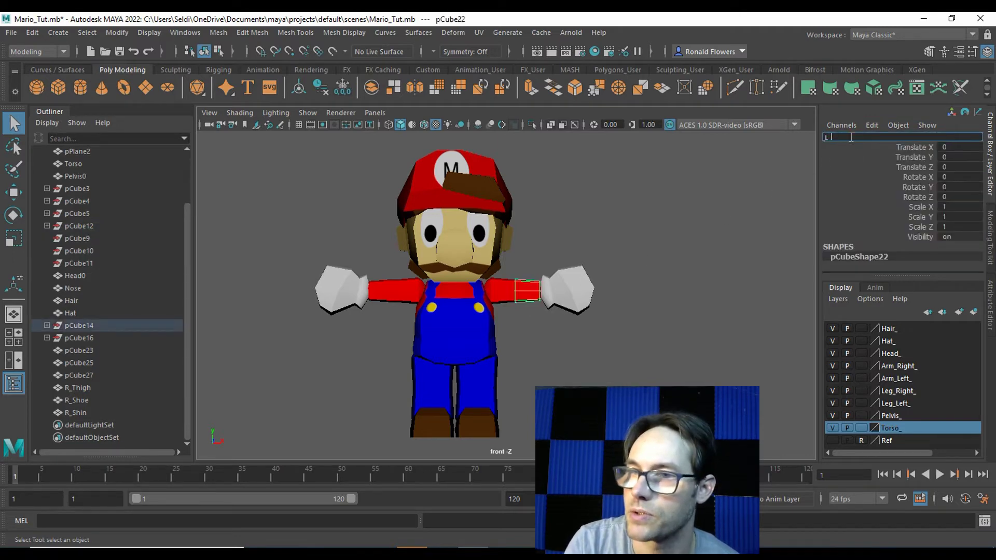
pyautogui.write('LowerAr')
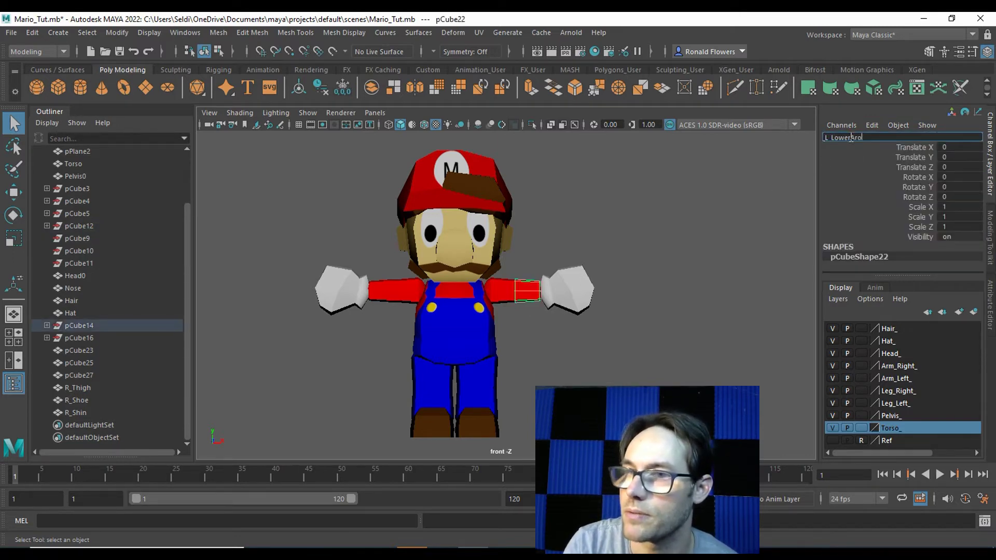
pyautogui.write('m')
pyautogui.press('Return')
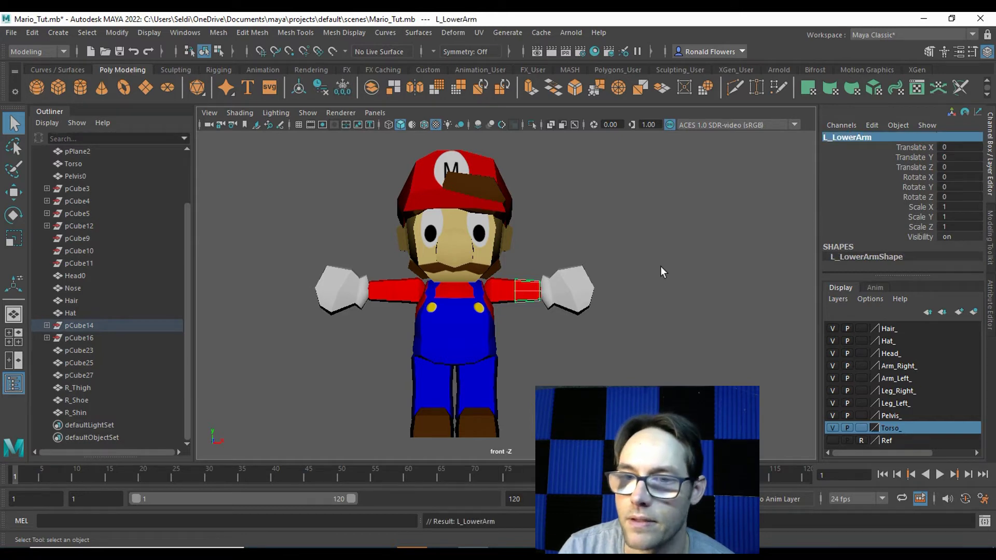
# Step: Rename the white glove object on Mario's left arm as L_Glove and clear the selection
pyautogui.click(574, 289)
pyautogui.doubleClick(838, 137)
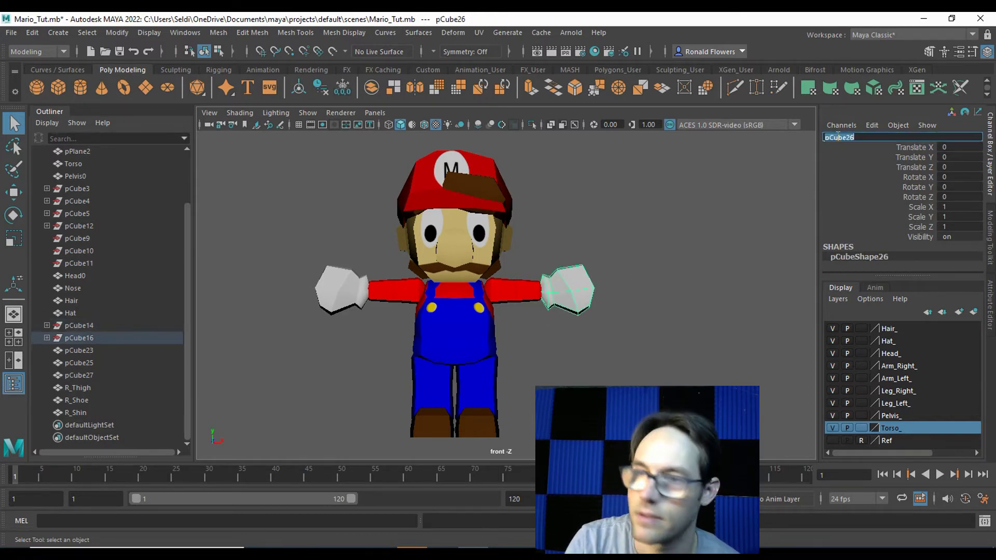
pyautogui.write('L_Hand')
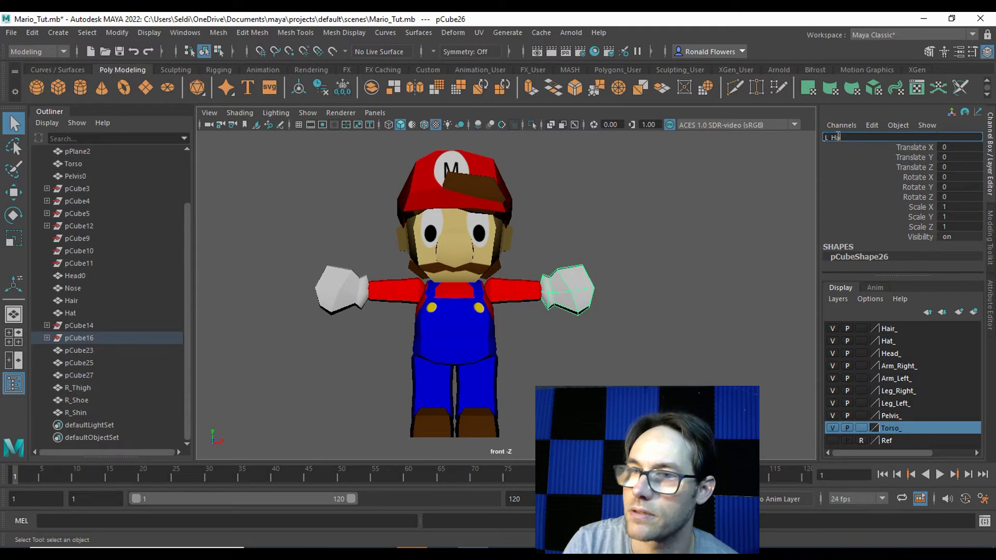
pyautogui.press('Return')
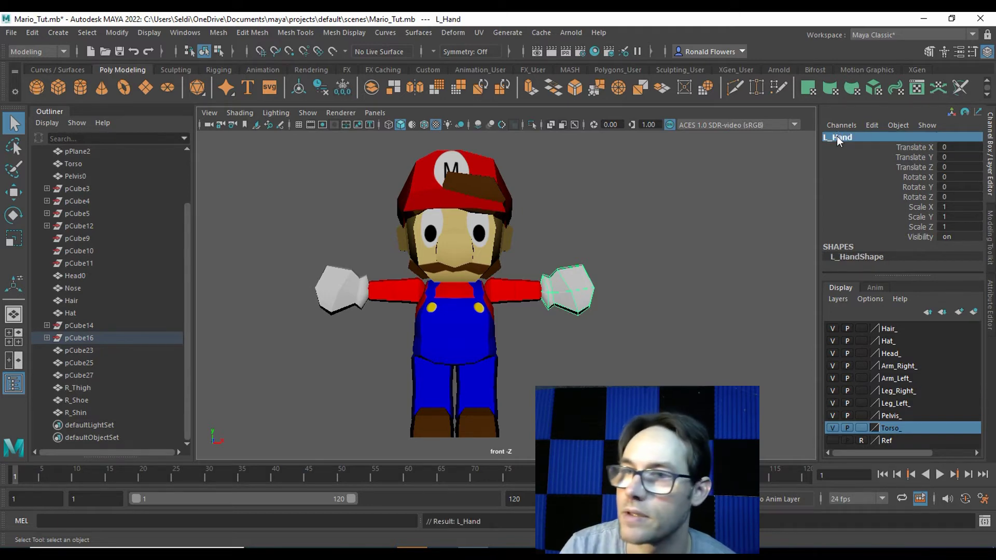
pyautogui.doubleClick(835, 136)
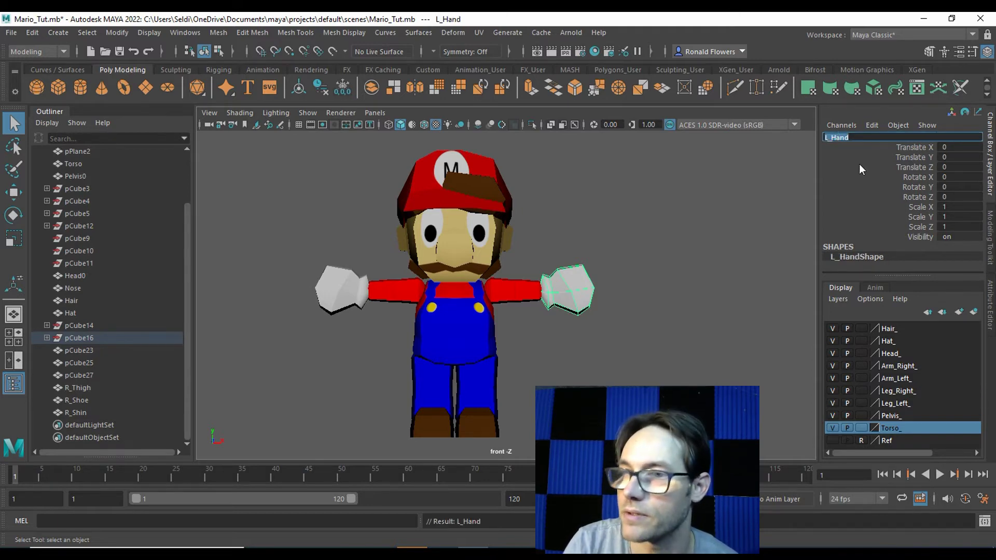
pyautogui.write('L_Glo')
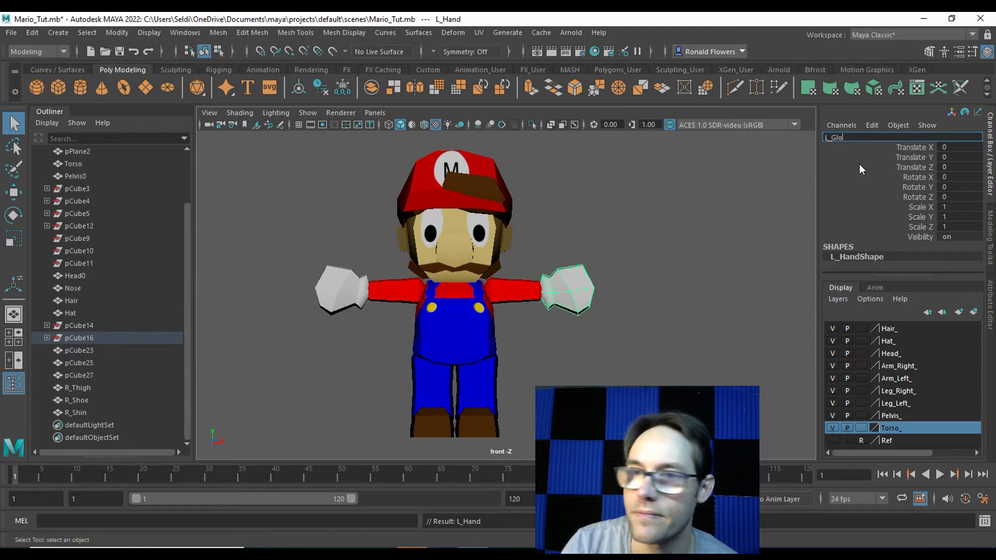
pyautogui.write('ve')
pyautogui.press('Return')
pyautogui.click(554, 328)
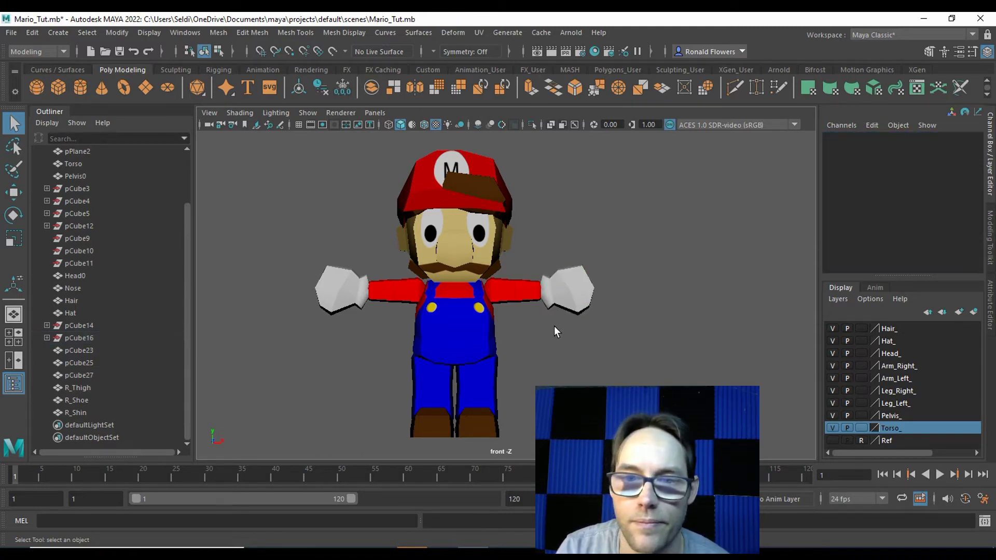
# Step: Rename the upper segment of Mario's right arm as R_Shoulder
pyautogui.click(398, 298)
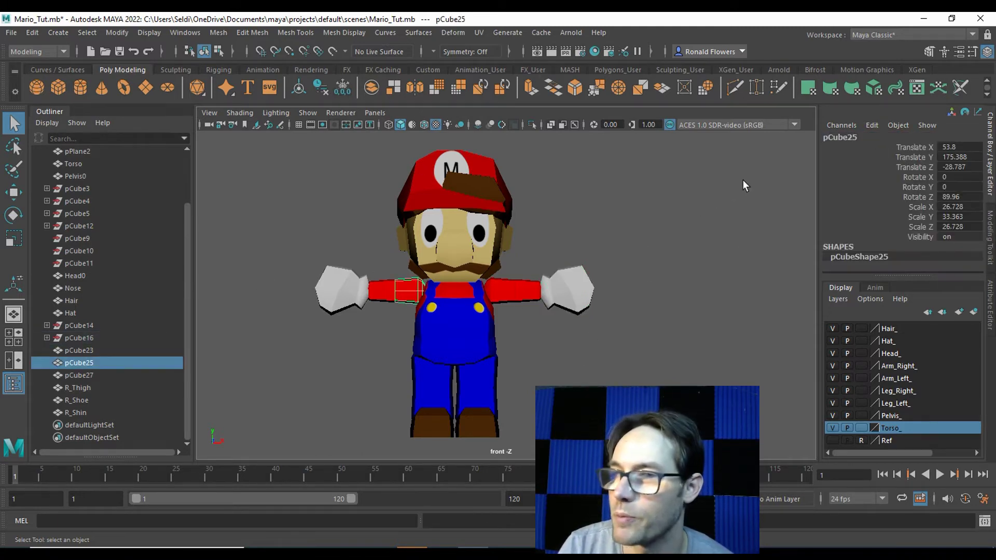
pyautogui.doubleClick(843, 138)
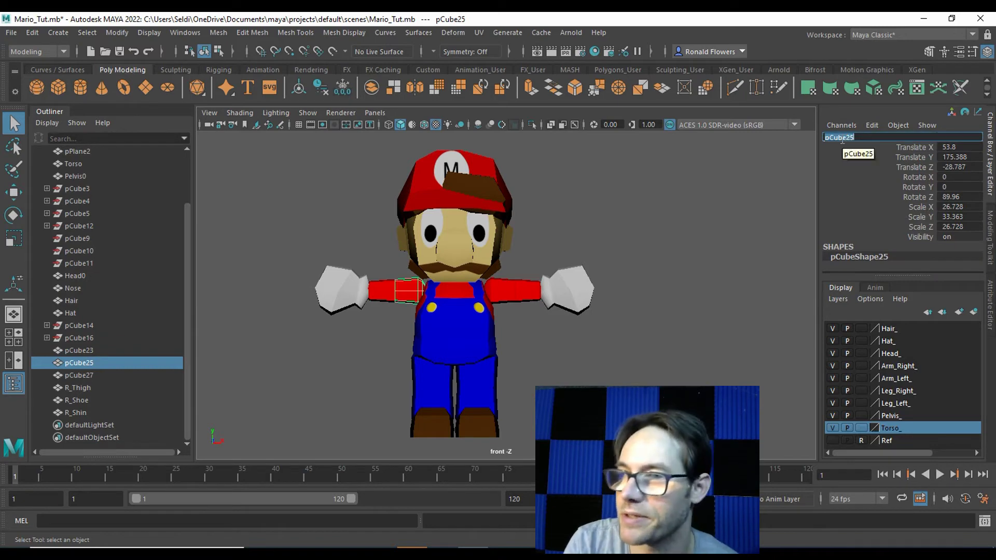
pyautogui.write('R_UShoulder')
pyautogui.press('Return')
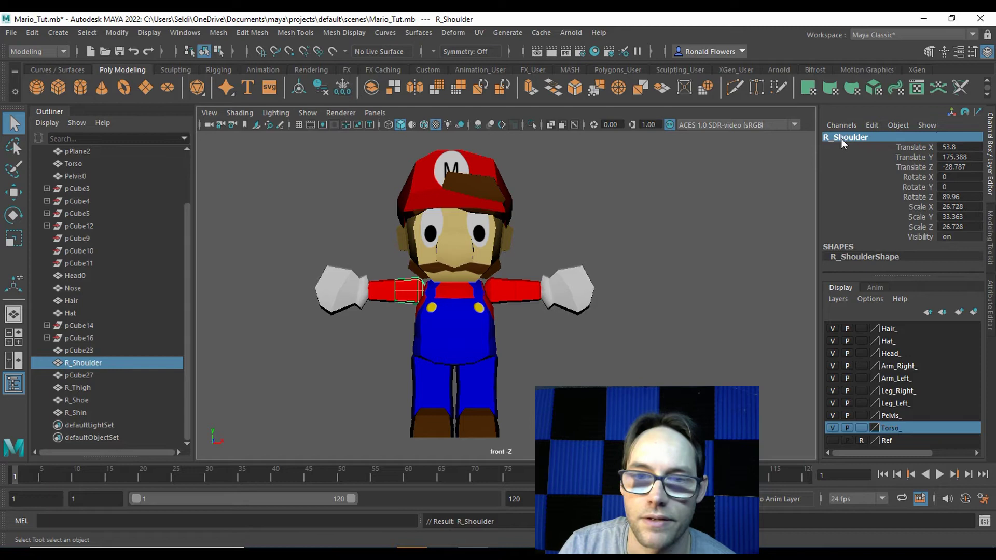
pyautogui.click(387, 297)
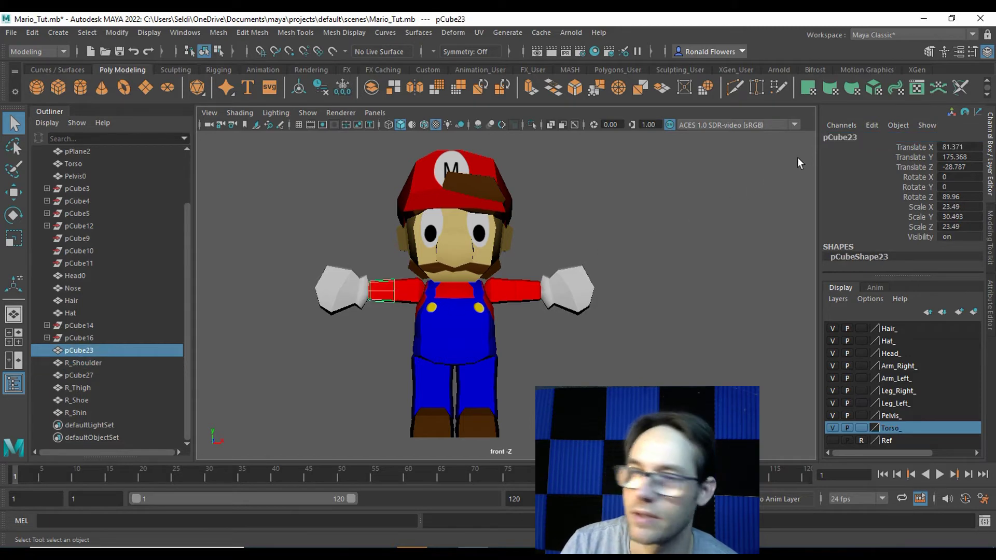
pyautogui.click(831, 138)
pyautogui.write('R_')
pyautogui.press('BackSpace')
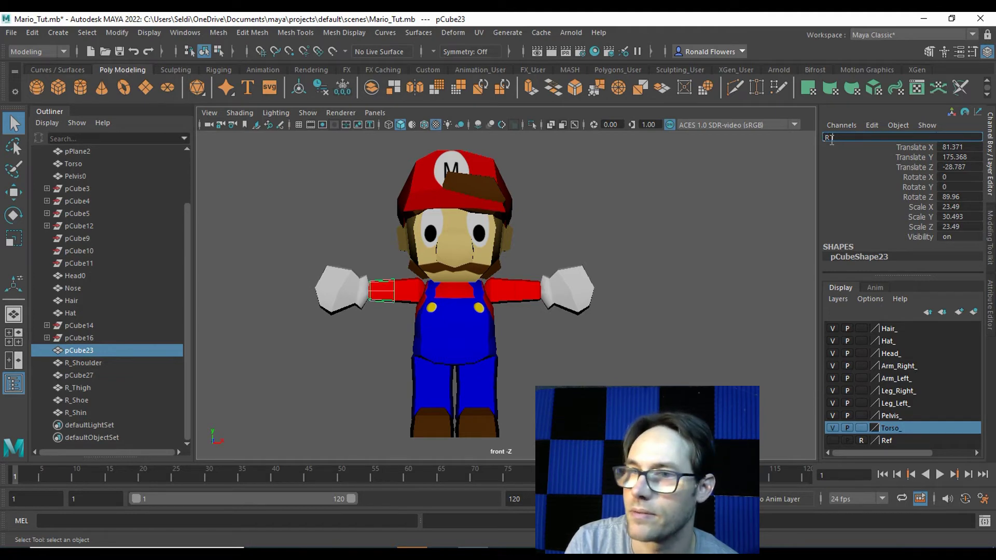
pyautogui.press('BackSpace')
pyautogui.press('BackSpace')
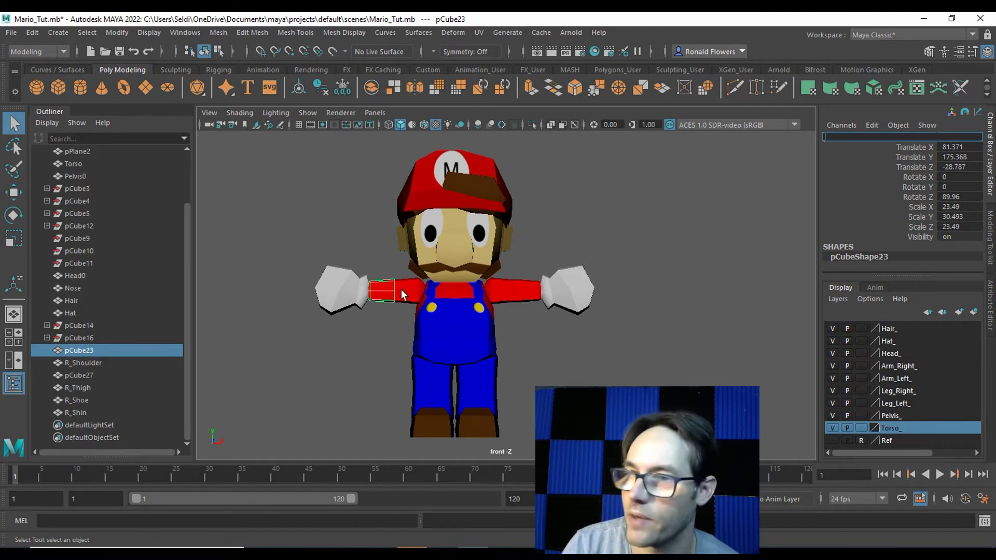
# Step: Change the name of the upper segment of Mario's right arm to R_UpperArm
pyautogui.click(402, 291)
pyautogui.click(842, 137)
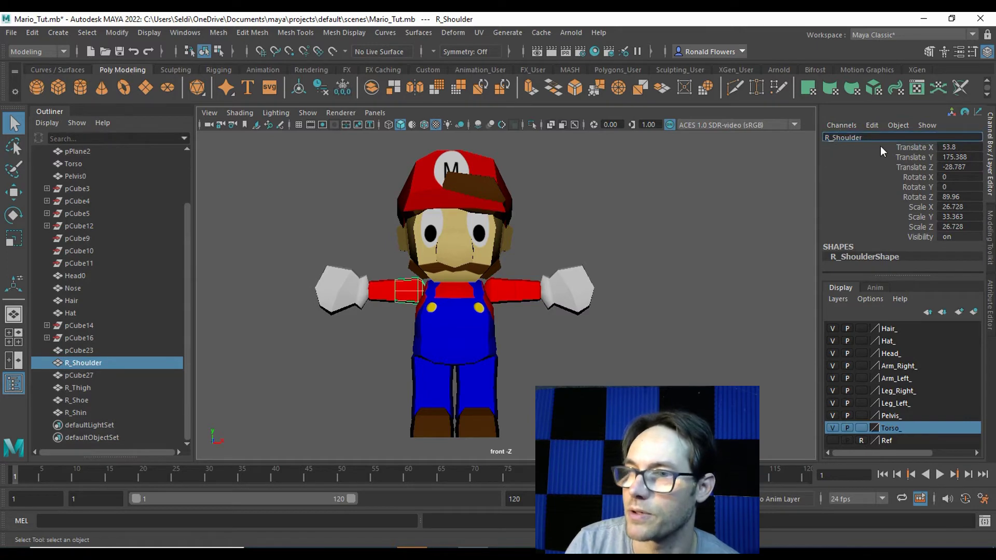
pyautogui.press('BackSpace')
pyautogui.press('BackSpace')
pyautogui.press('BackSpace')
pyautogui.press('BackSpace')
pyautogui.press('BackSpace')
pyautogui.press('BackSpace')
pyautogui.press('BackSpace')
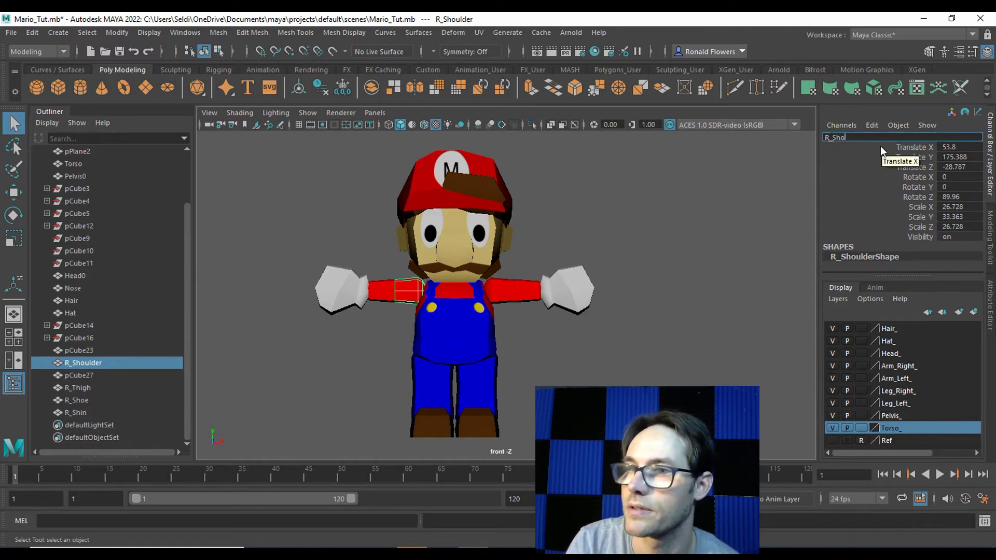
pyautogui.write('U')
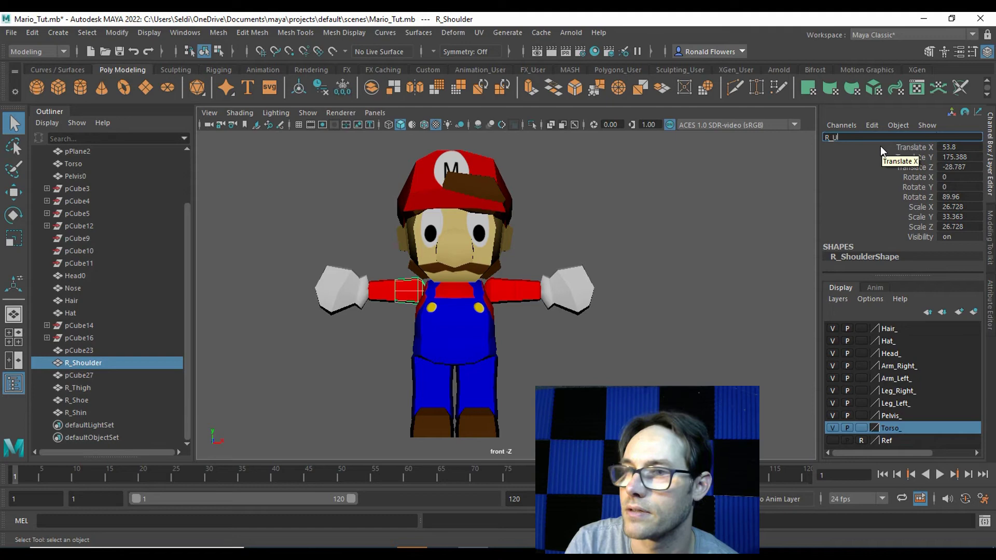
pyautogui.write('pperArm')
pyautogui.press('Return')
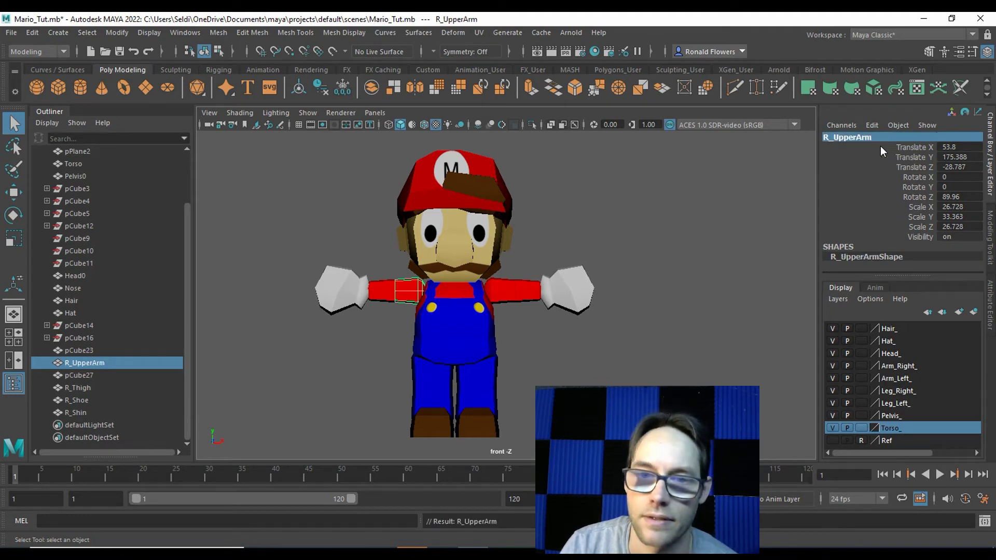
# Step: Select the lower segment of Mario's right arm and rename it as R_LowerArm
pyautogui.click(382, 286)
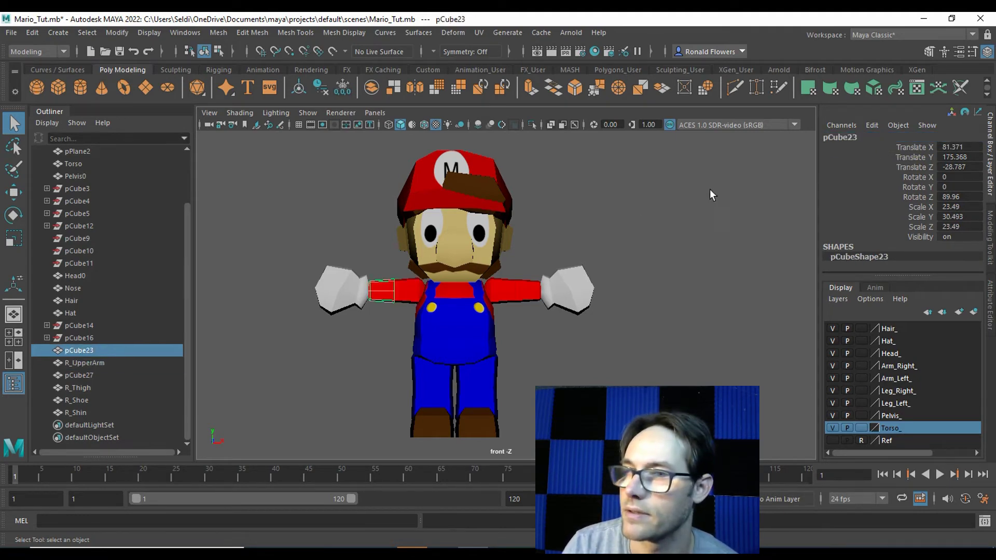
pyautogui.click(828, 138)
pyautogui.write('R')
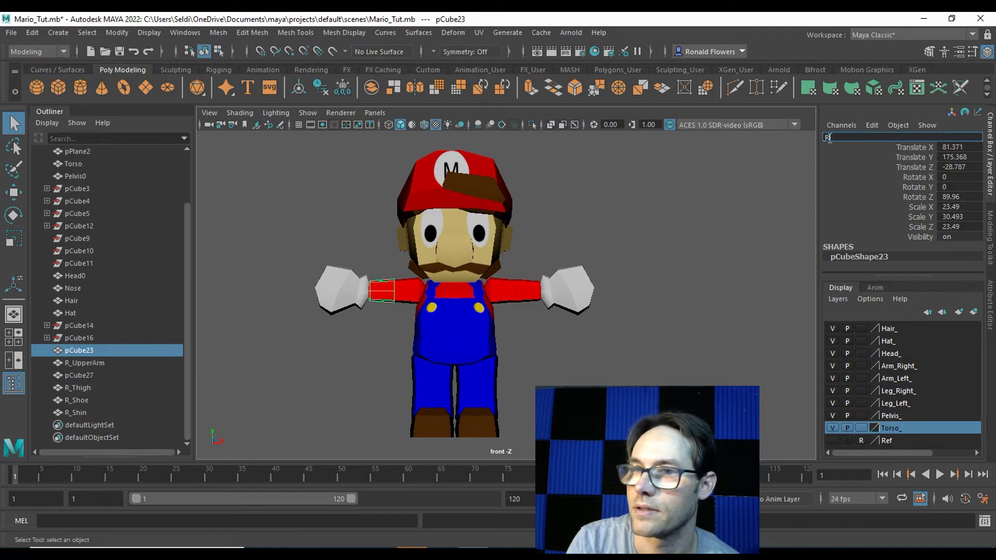
pyautogui.write('_LowerArm')
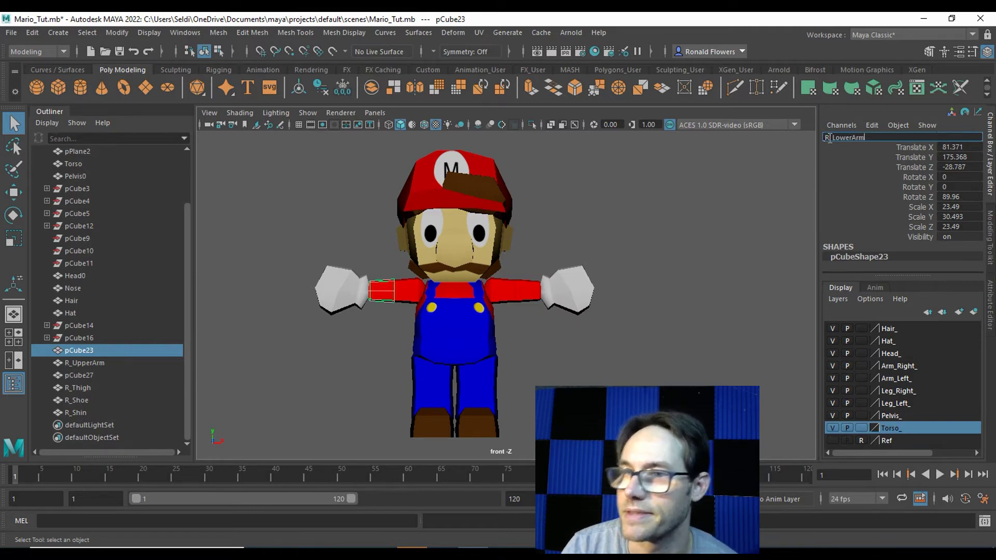
pyautogui.press('Return')
# Step: Select the white glove on Mario's right arm and rename it as R_Glove
pyautogui.click(362, 289)
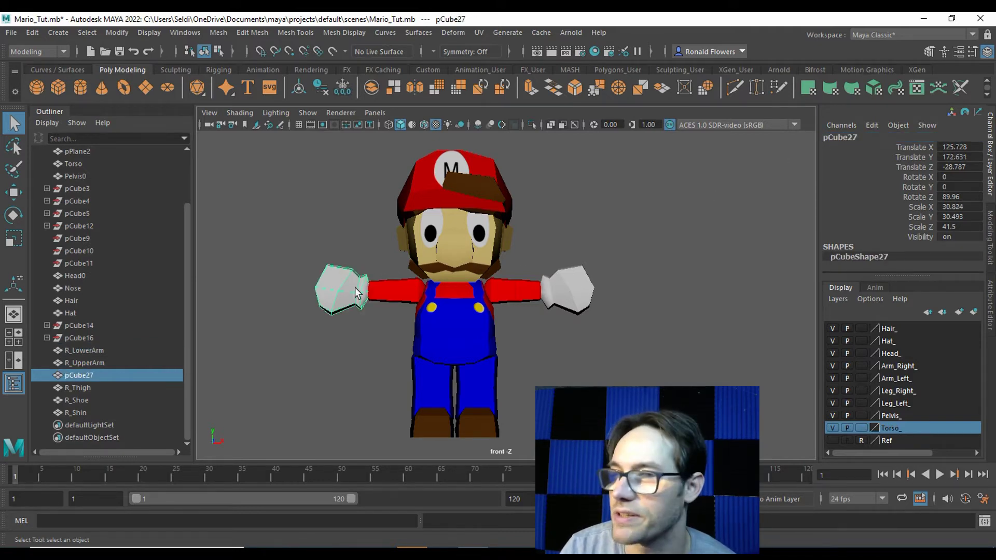
pyautogui.click(824, 137)
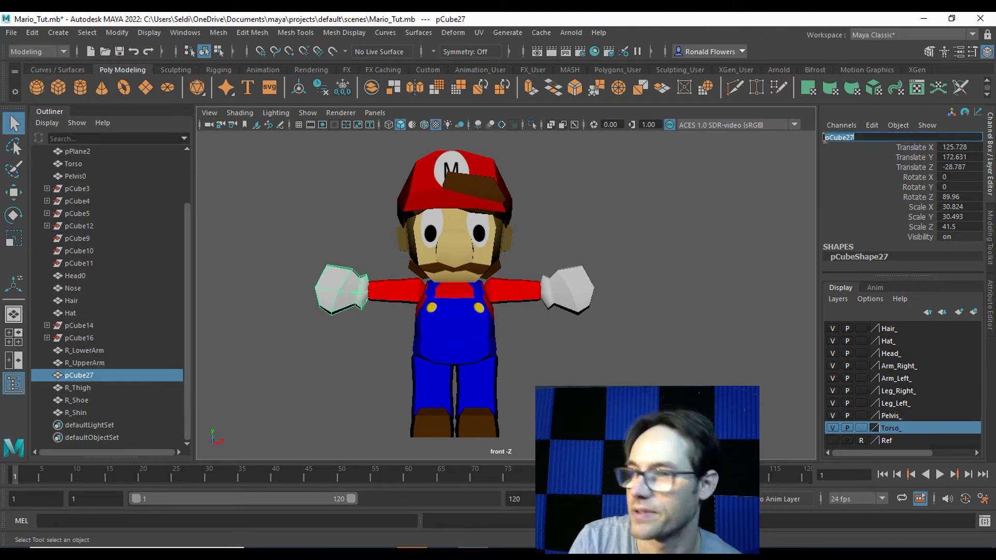
pyautogui.write('R_')
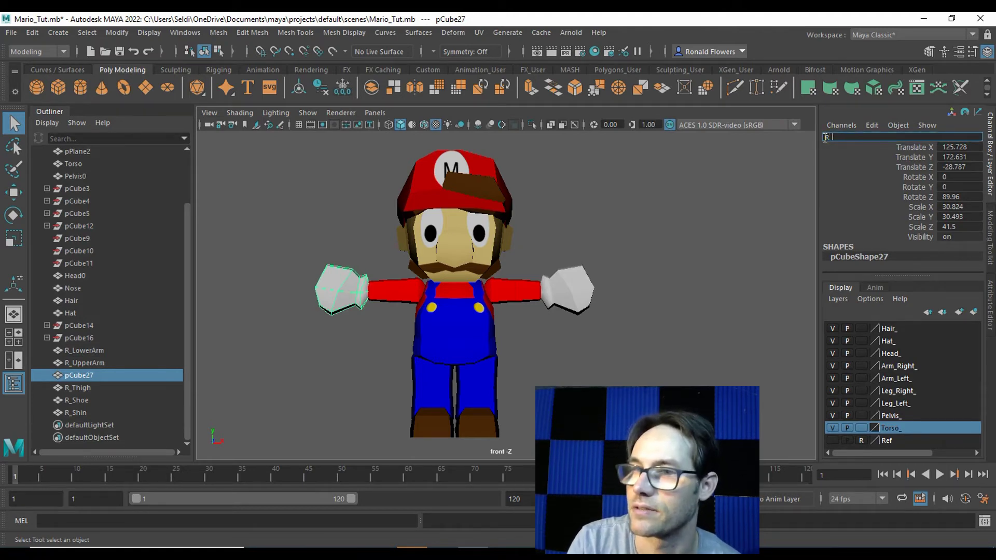
pyautogui.write('Glove')
pyautogui.press('Return')
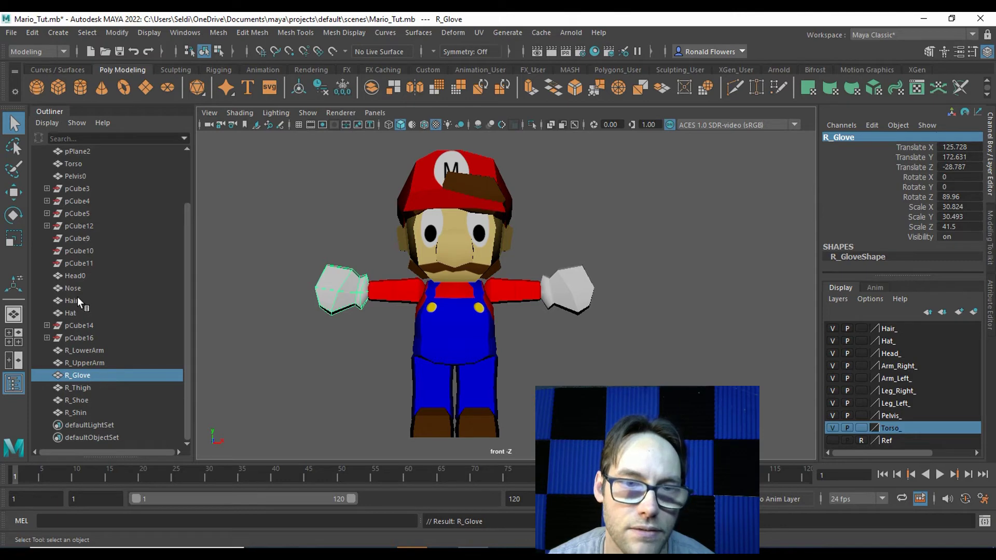
# Step: Select all of Mario's body parts, delete their construction history and clear the selection
pyautogui.moveTo(291, 165); pyautogui.dragTo(667, 437)
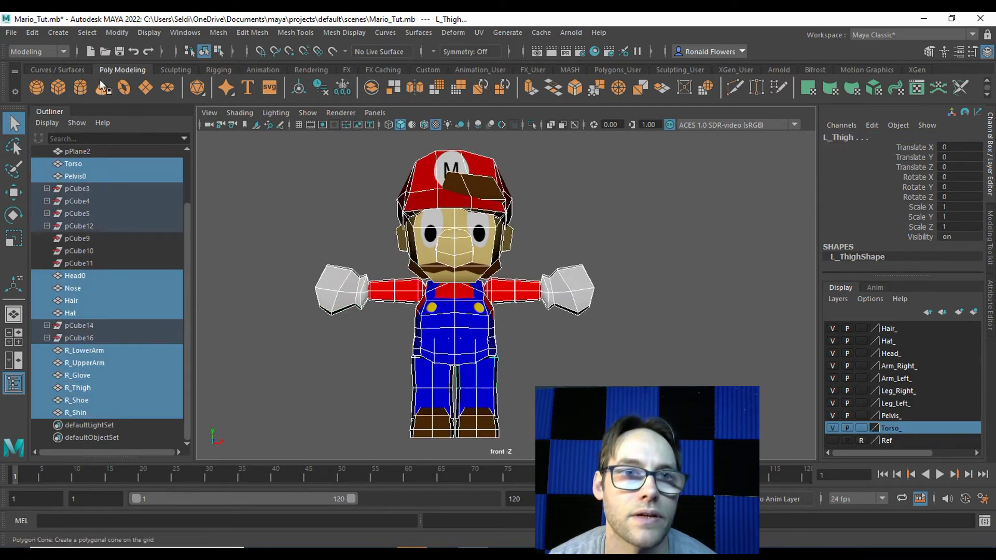
pyautogui.click(32, 32)
pyautogui.moveTo(155, 179)
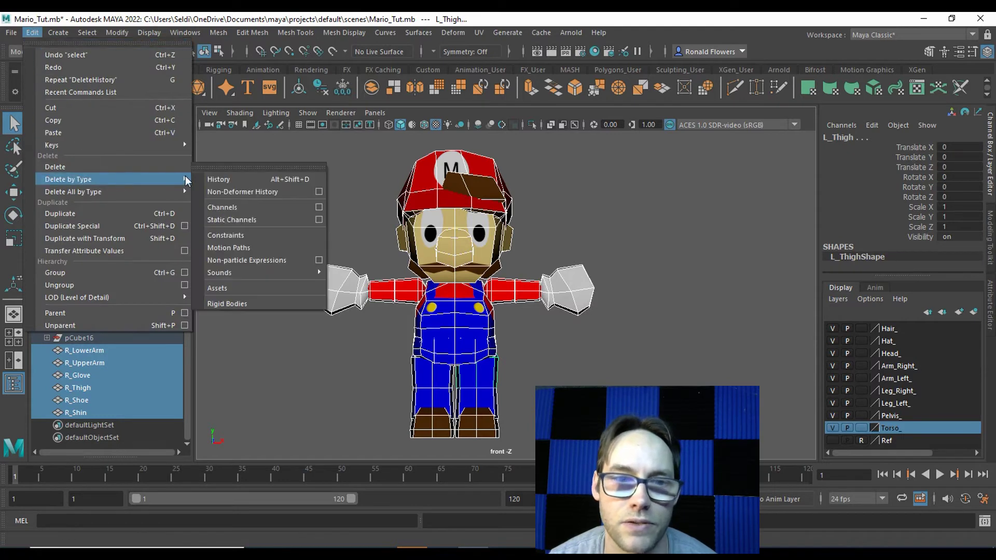
pyautogui.click(210, 179)
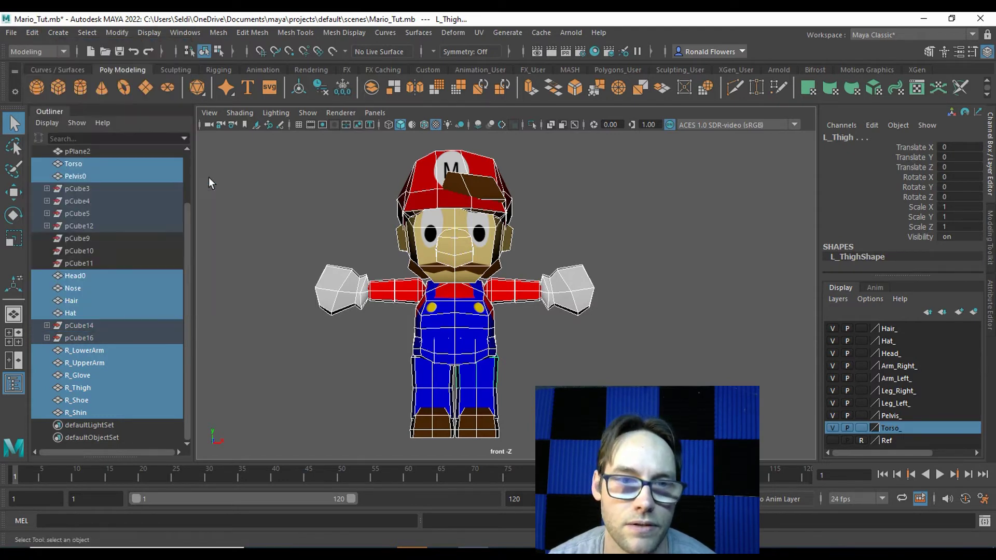
pyautogui.click(260, 236)
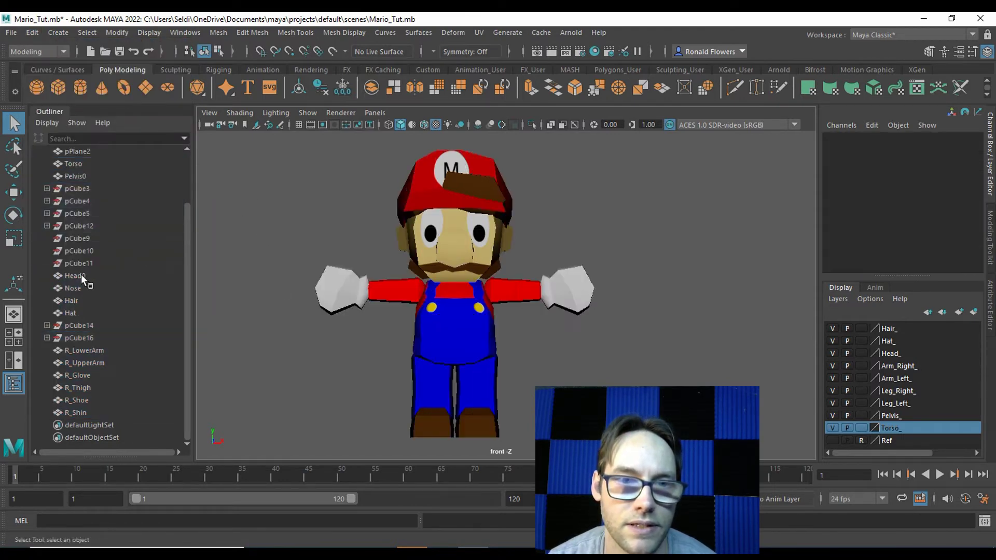
# Step: Check the contents of pCube3 and pCube4, and move L_Shin out of pCube4 to the top level, directly below Pelvis0
pyautogui.click(46, 188)
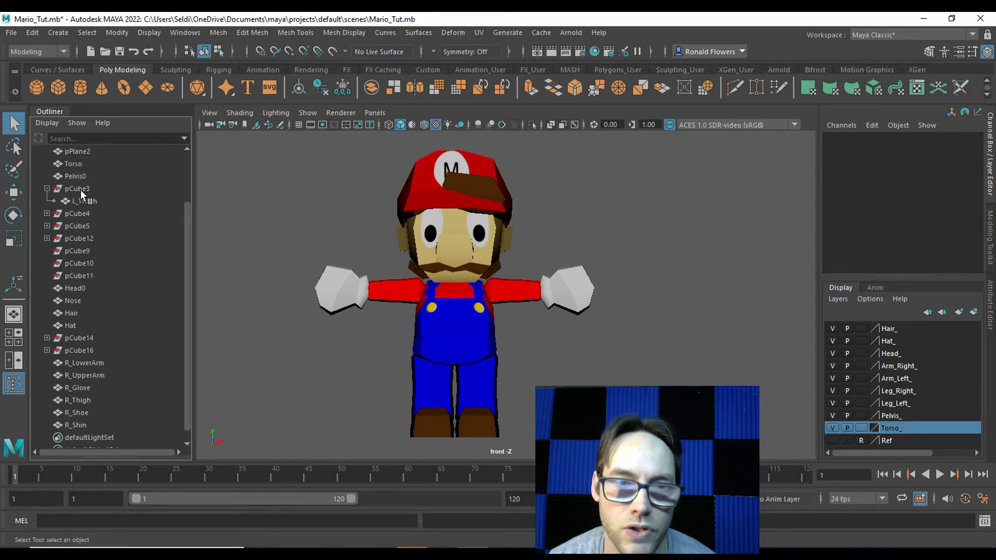
pyautogui.click(80, 189)
pyautogui.click(47, 189)
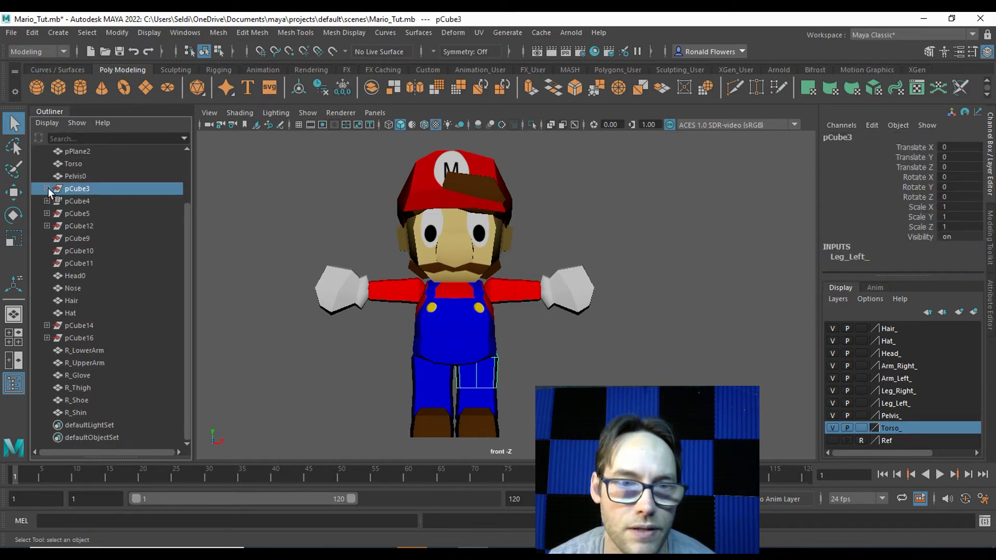
pyautogui.click(64, 202)
pyautogui.click(47, 201)
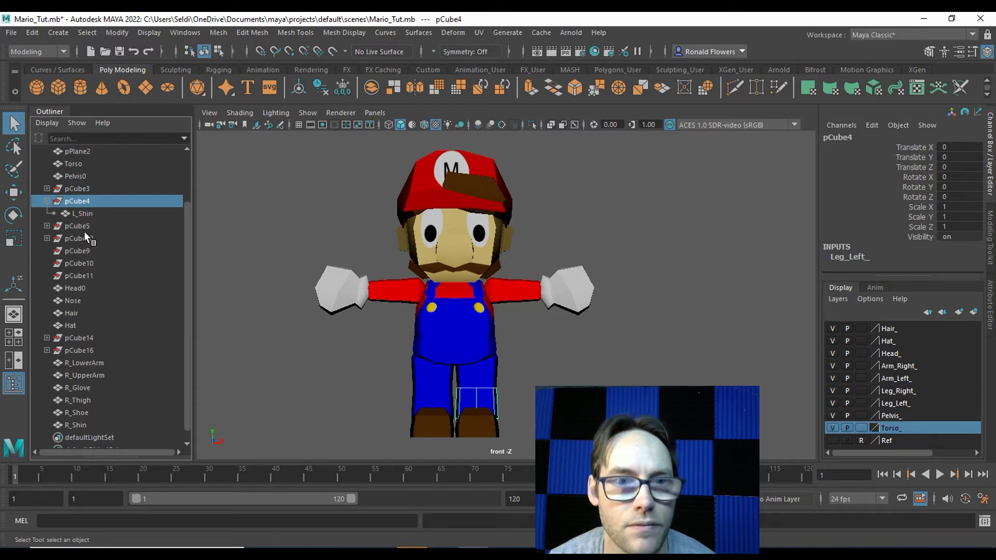
pyautogui.scroll(-1, 85, 232)
pyautogui.click(157, 232)
pyautogui.click(88, 200)
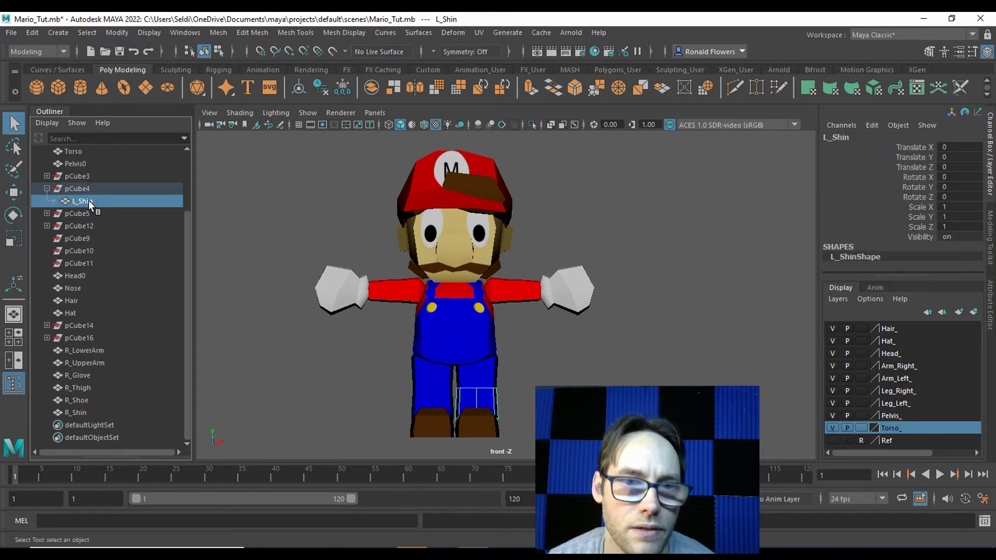
pyautogui.moveTo(88, 200); pyautogui.dragTo(88, 182, button='middle')
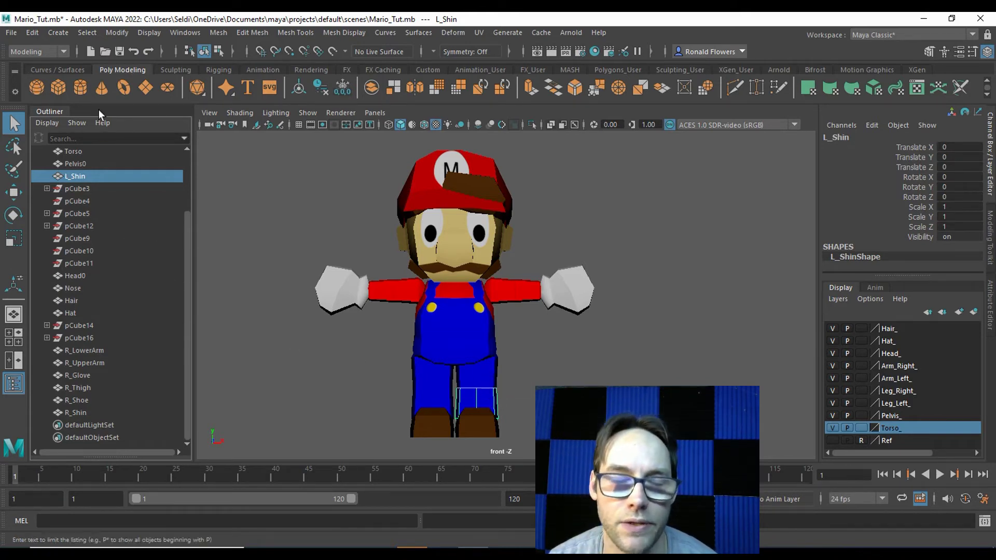
# Step: Move L_Thigh out of pCube3 to the top level of the hierarchy, between Pelvis0 and L_Shin
pyautogui.click(77, 202)
pyautogui.click(76, 189)
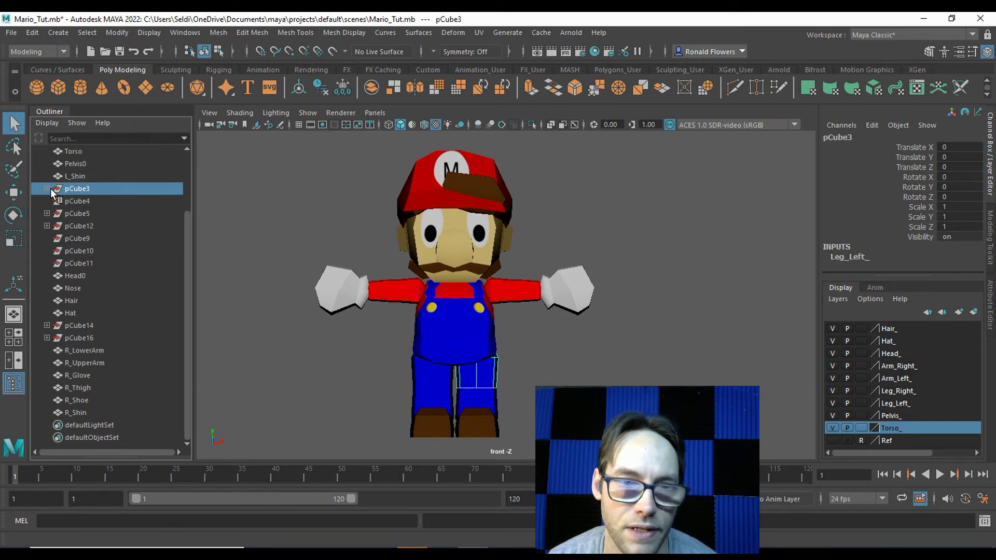
pyautogui.click(47, 189)
pyautogui.click(86, 201)
pyautogui.moveTo(86, 200); pyautogui.dragTo(89, 182, button='middle')
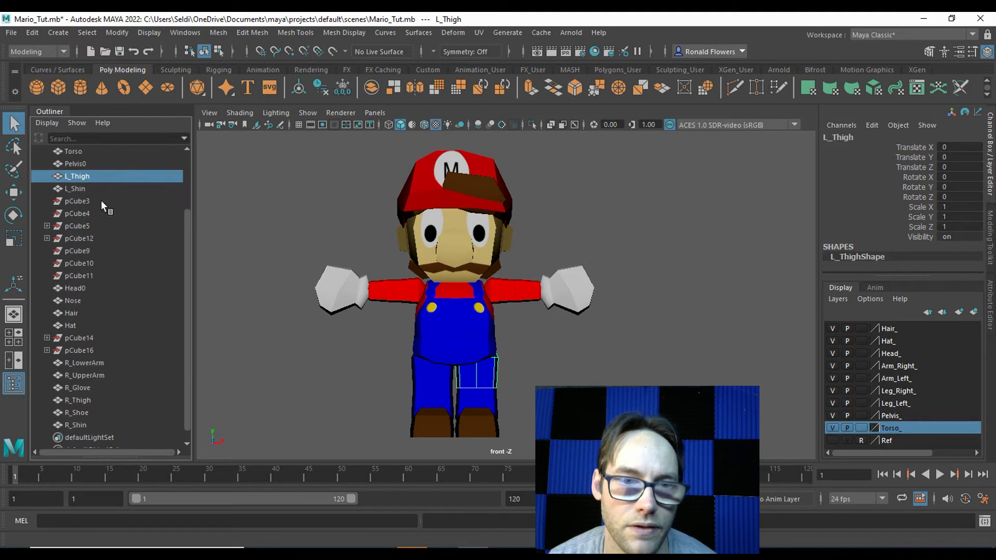
# Step: Delete the two emptied parent nodes pCube3 and pCube4
pyautogui.click(78, 201)
pyautogui.press('Delete')
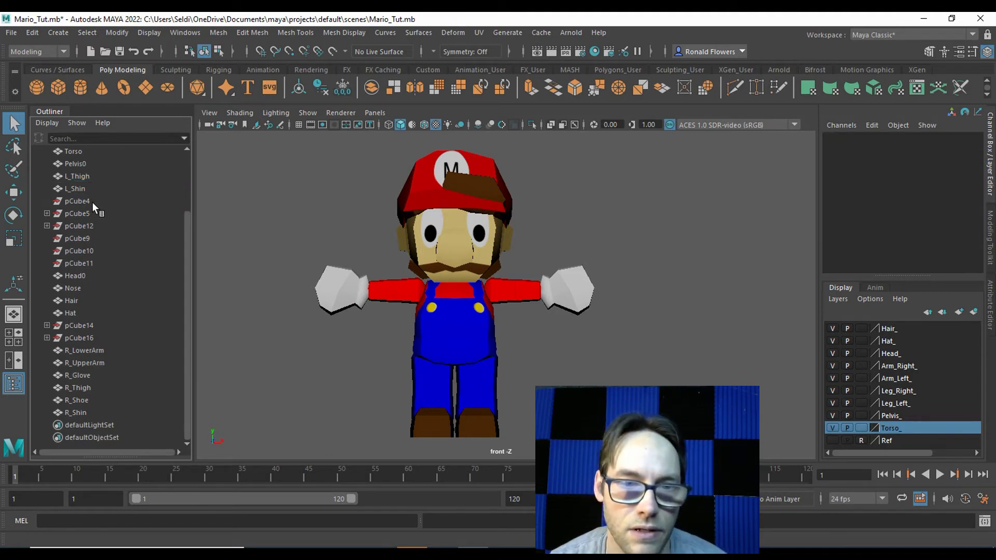
pyautogui.click(88, 201)
pyautogui.press('Delete')
# Step: Move L_Shoe out of pCube5 to the top level between L_Thigh and L_Shin, and delete the emptied pCube5 node
pyautogui.click(73, 213)
pyautogui.click(48, 215)
pyautogui.click(73, 226)
pyautogui.moveTo(72, 226); pyautogui.dragTo(96, 209)
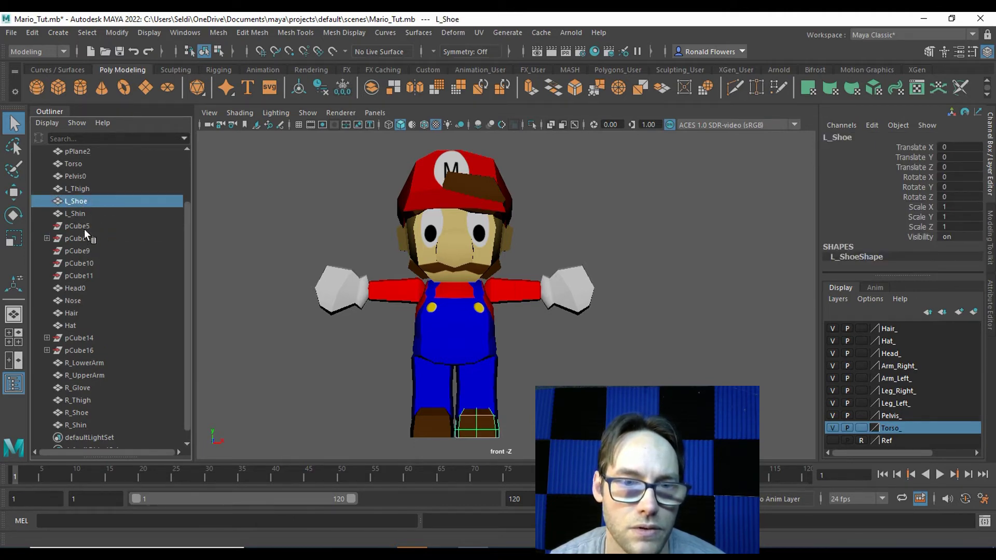
pyautogui.click(84, 226)
pyautogui.press('Delete')
# Step: Move L_UpperArm out of pCube12 to the top level between L_Shoe and L_Shin, and delete the emptied pCube12 node
pyautogui.click(68, 227)
pyautogui.click(46, 226)
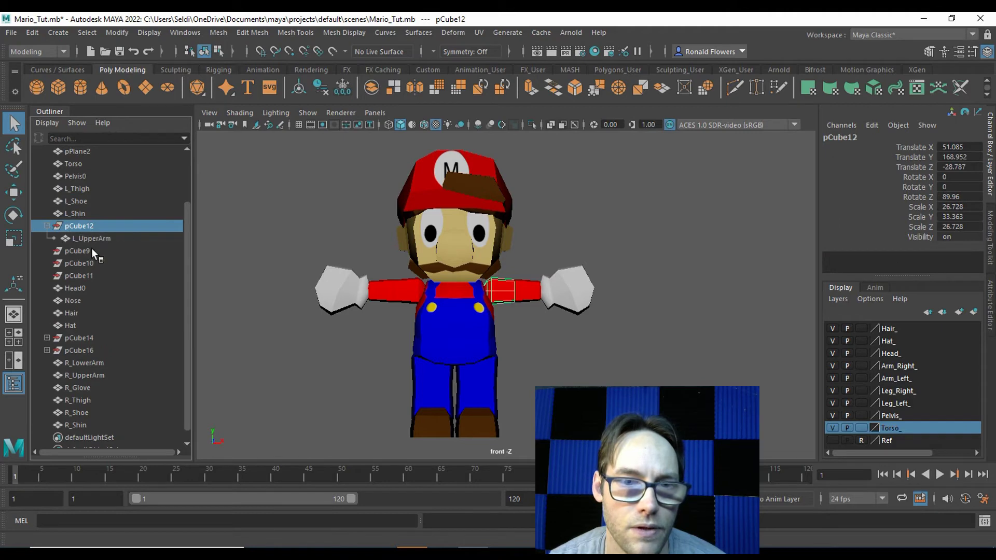
pyautogui.click(92, 238)
pyautogui.moveTo(94, 223); pyautogui.dragTo(93, 221)
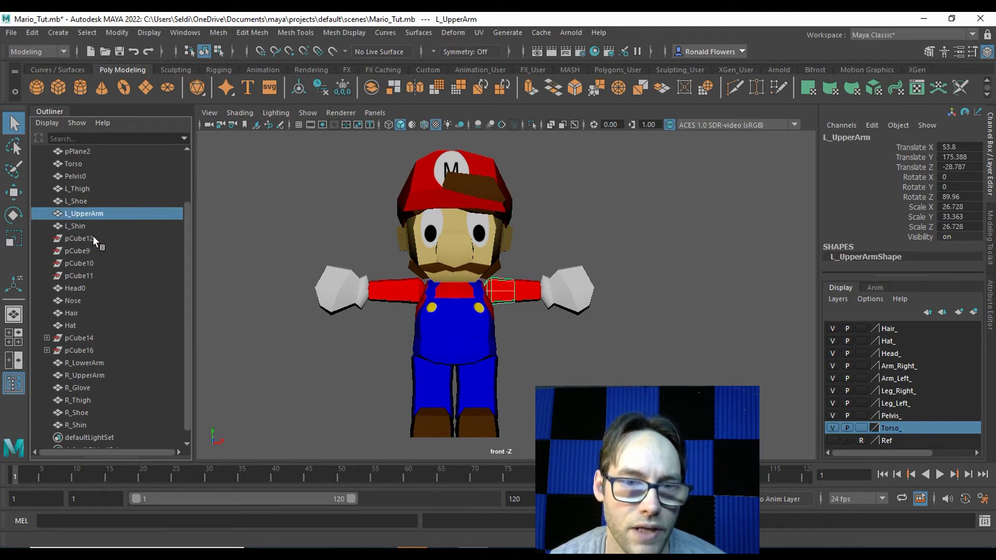
pyautogui.click(80, 237)
pyautogui.press('Delete')
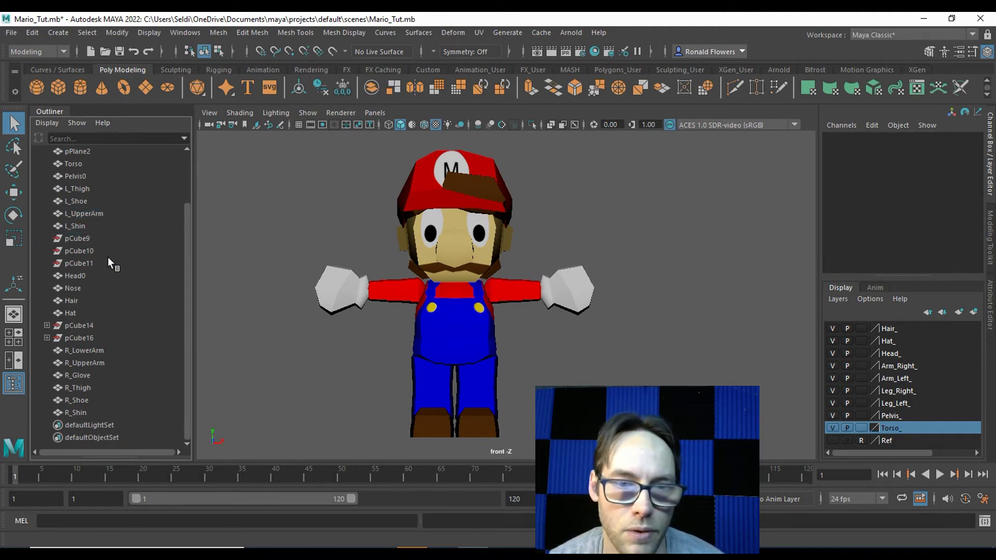
# Step: Delete the childless leftover nodes pCube9 and pCube10 from the scene hierarchy
pyautogui.click(88, 239)
pyautogui.press('Delete')
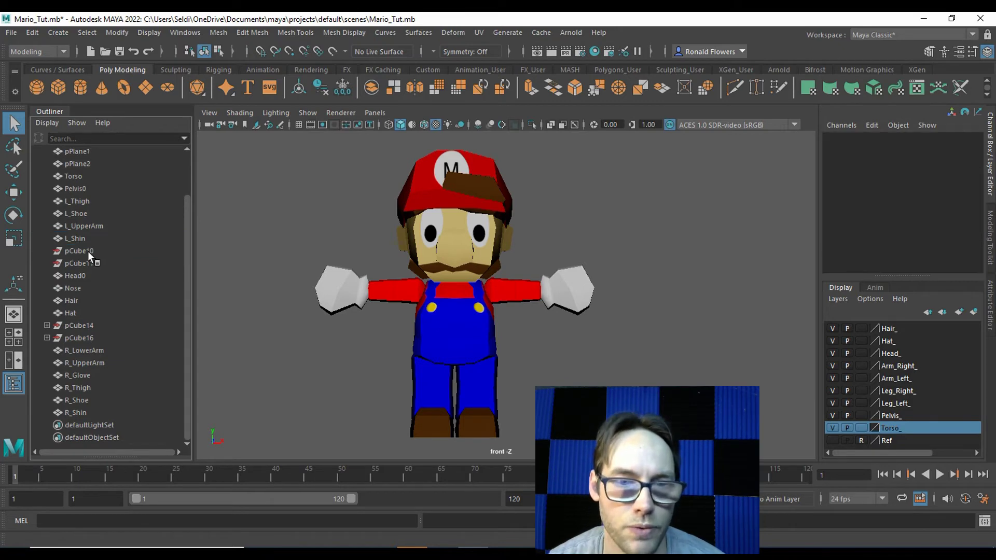
pyautogui.click(93, 252)
pyautogui.press('Delete')
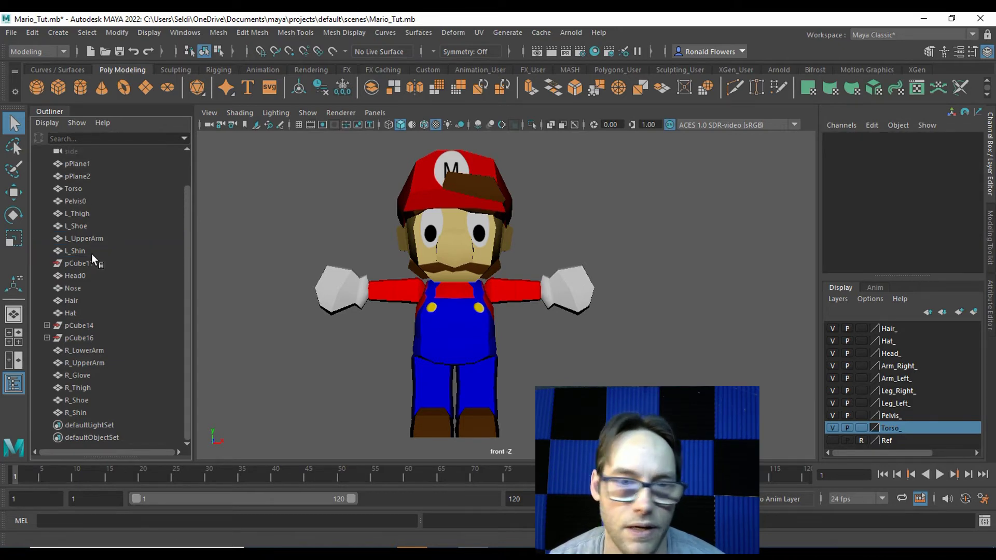
# Step: Move L_LowerArm to the top level between Hair and Hat, and delete the leftover pCube14 and the childless node below L_Shin
pyautogui.click(79, 265)
pyautogui.press('Delete')
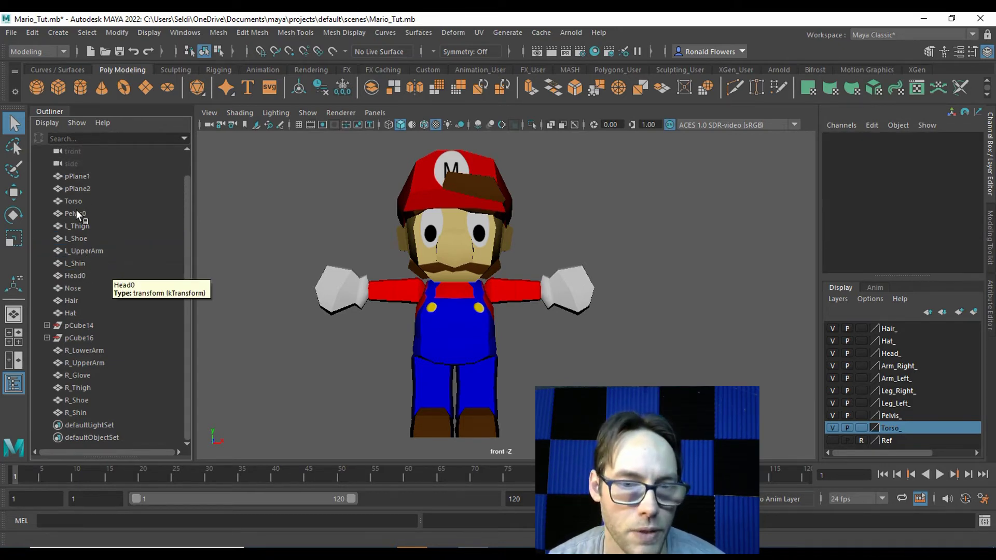
pyautogui.click(47, 326)
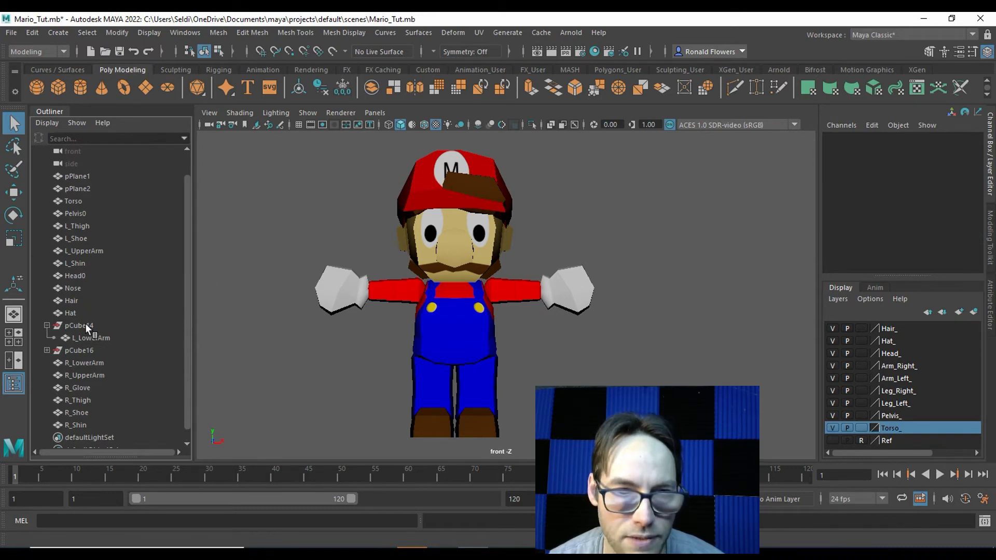
pyautogui.click(104, 338)
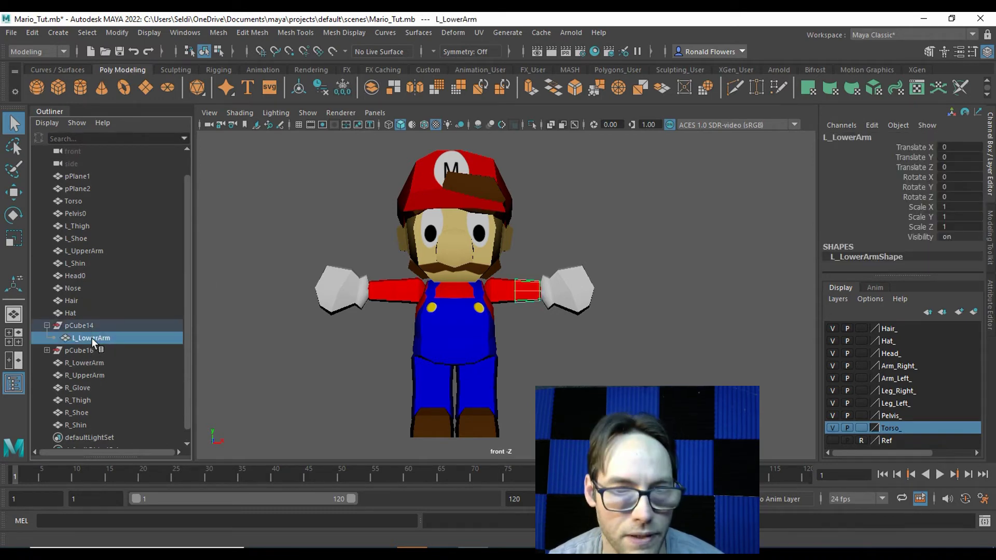
pyautogui.moveTo(91, 337)
pyautogui.mouseDown(button='middle')
pyautogui.moveTo(96, 320)
pyautogui.moveTo(82, 337)
pyautogui.mouseUp(button='middle')
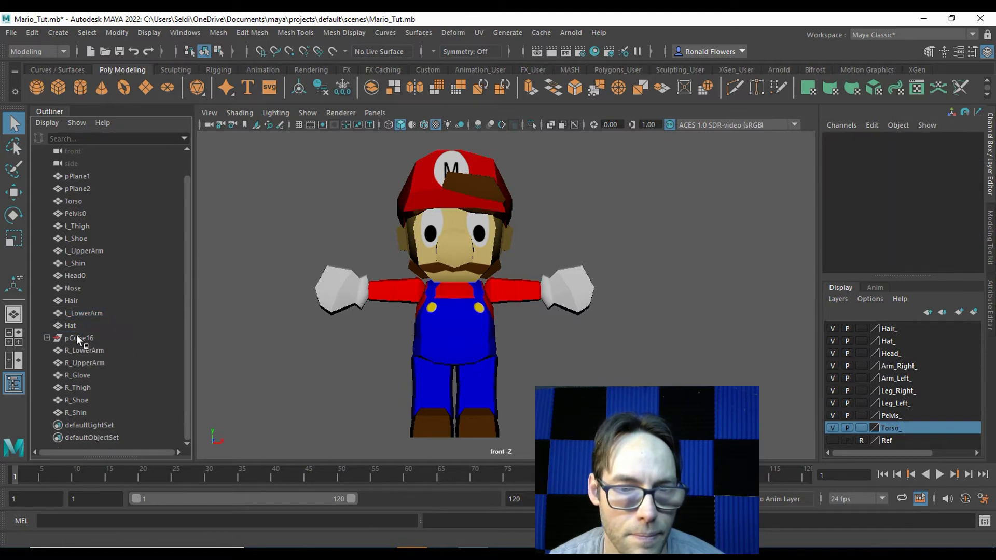
# Step: Move L_Glove out of pCube16 to the top level between L_LowerArm and Hat, and delete the emptied pCube16 node
pyautogui.click(78, 338)
pyautogui.click(48, 337)
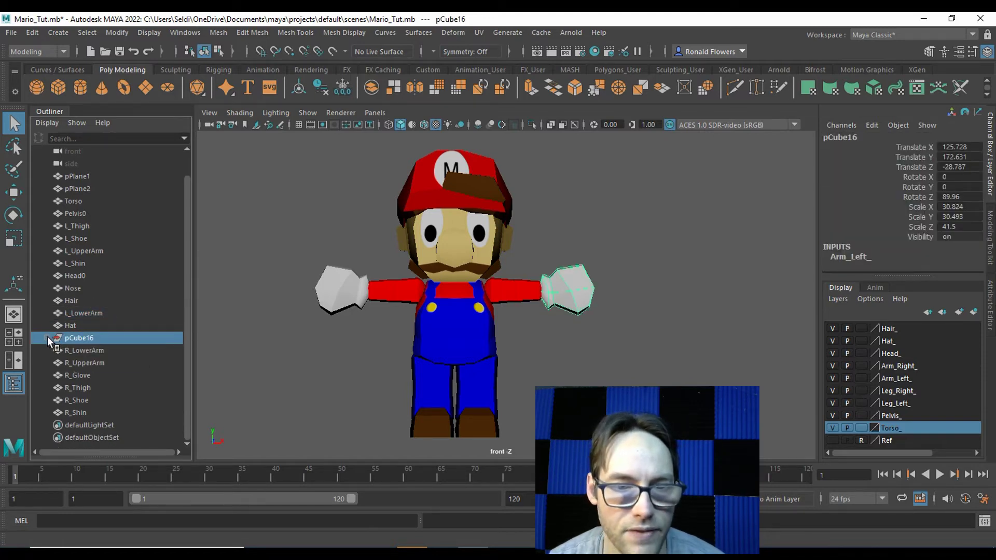
pyautogui.click(119, 351)
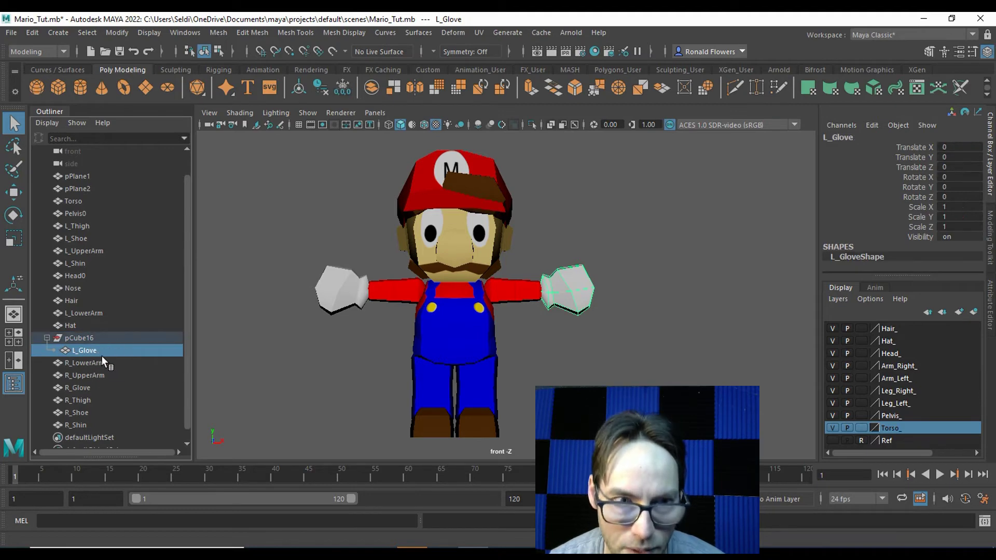
pyautogui.moveTo(91, 332); pyautogui.dragTo(92, 333)
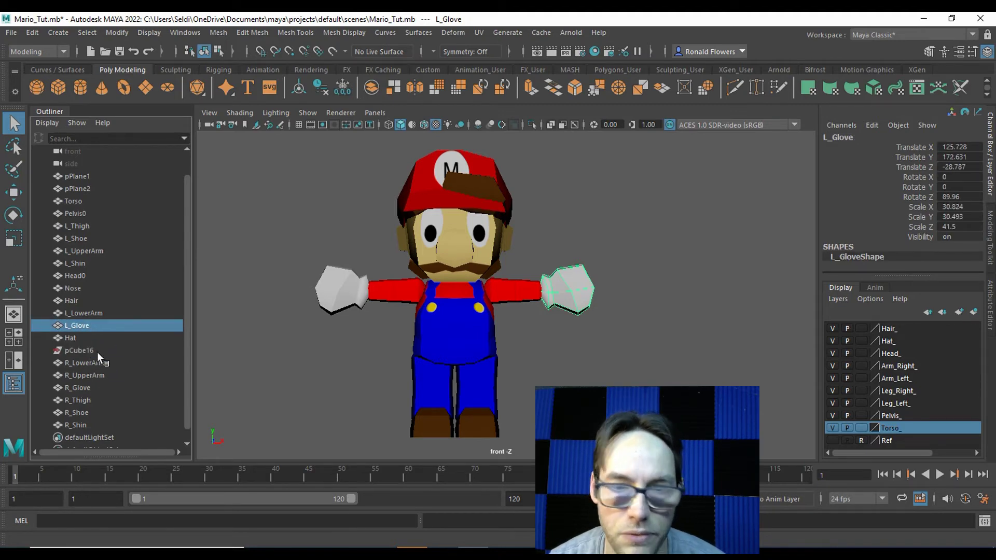
pyautogui.click(76, 351)
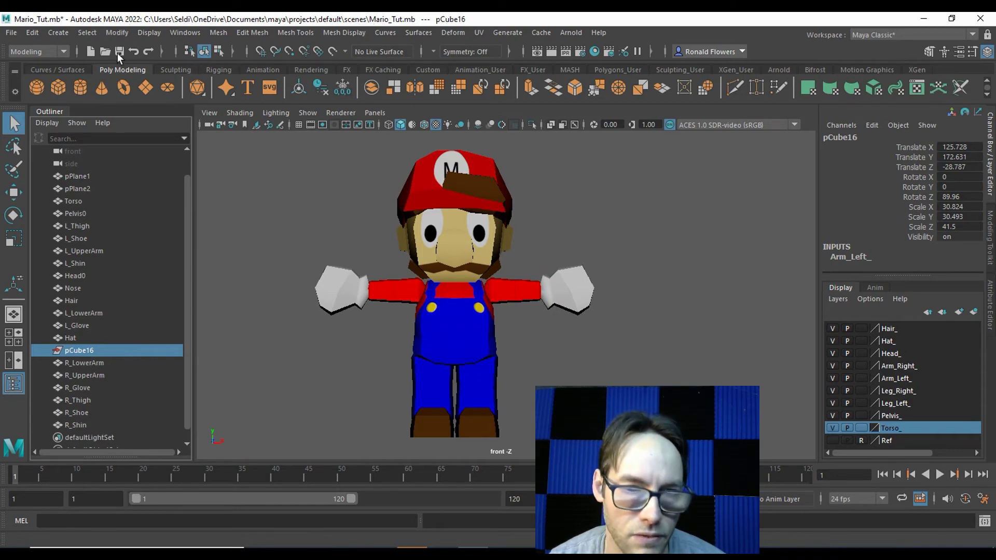
pyautogui.press('Delete')
# Step: Turn on the grid in the front view so the model can be compared with the ground line
pyautogui.click(93, 412)
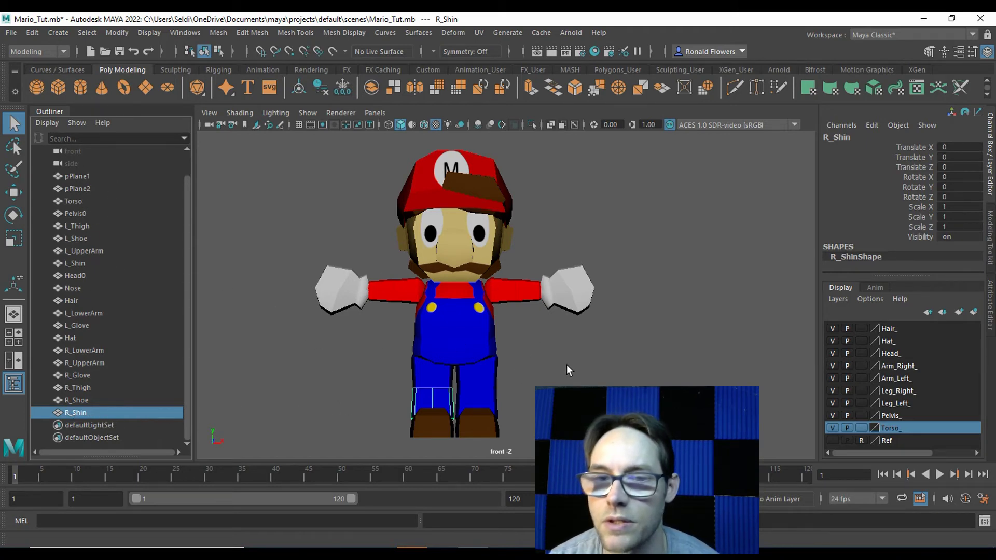
pyautogui.press('space')
pyautogui.press('space')
pyautogui.keyDown('alt'); pyautogui.moveTo(602, 312); pyautogui.dragTo(560, 394); pyautogui.keyUp('alt')
pyautogui.press('space')
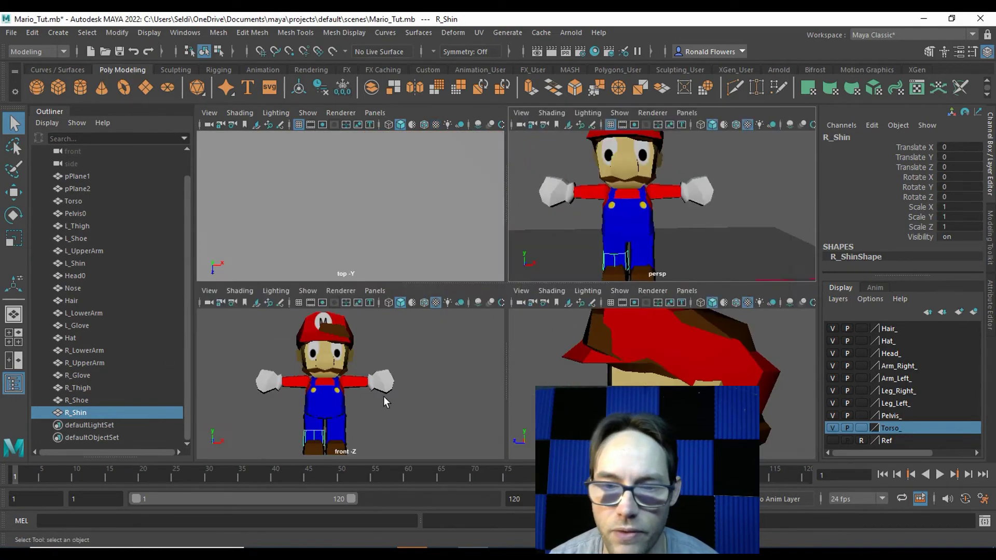
pyautogui.press('space')
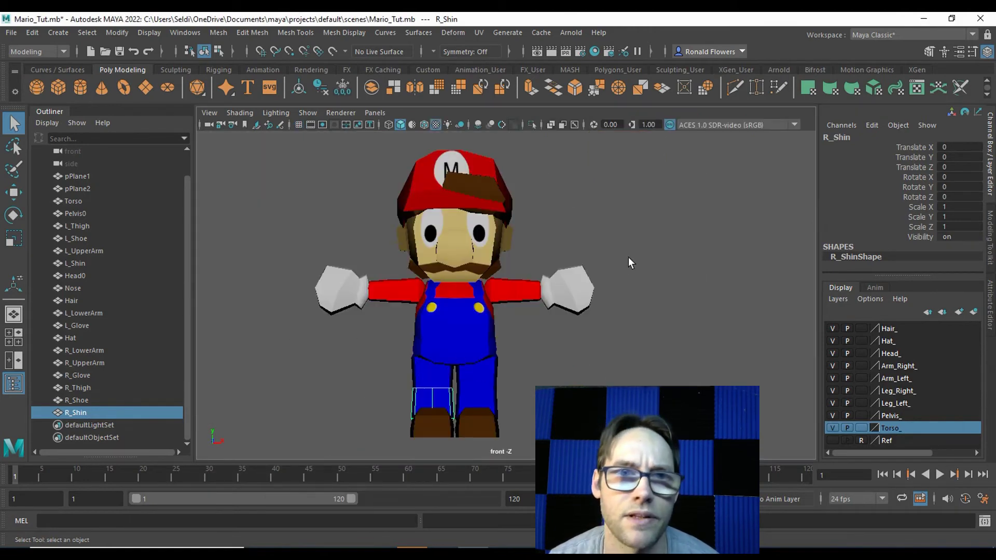
pyautogui.click(298, 124)
pyautogui.keyDown('alt'); pyautogui.moveTo(567, 403); pyautogui.dragTo(582, 346, button='middle'); pyautogui.keyUp('alt')
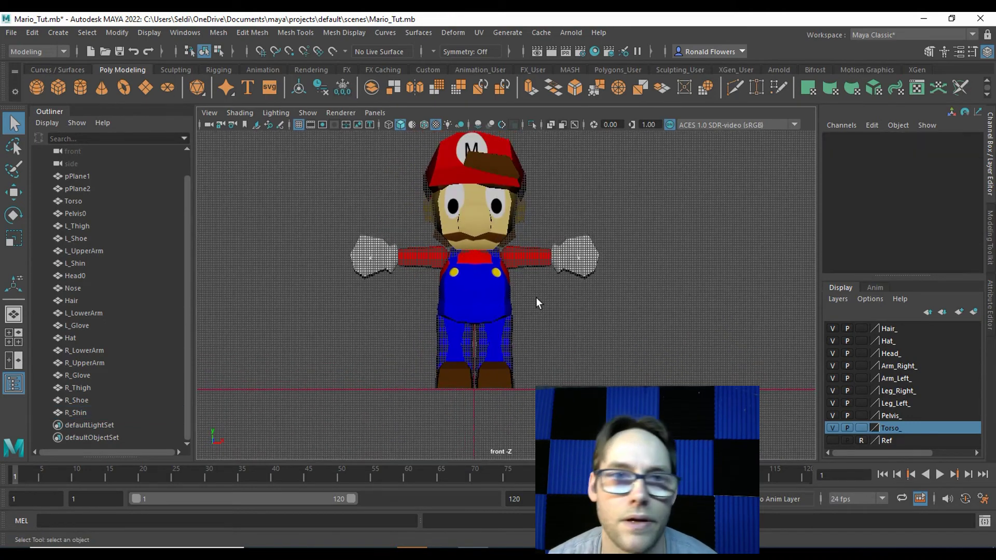
# Step: Create a locator at the origin and scale it up uniformly to about 24.9
pyautogui.click(228, 70)
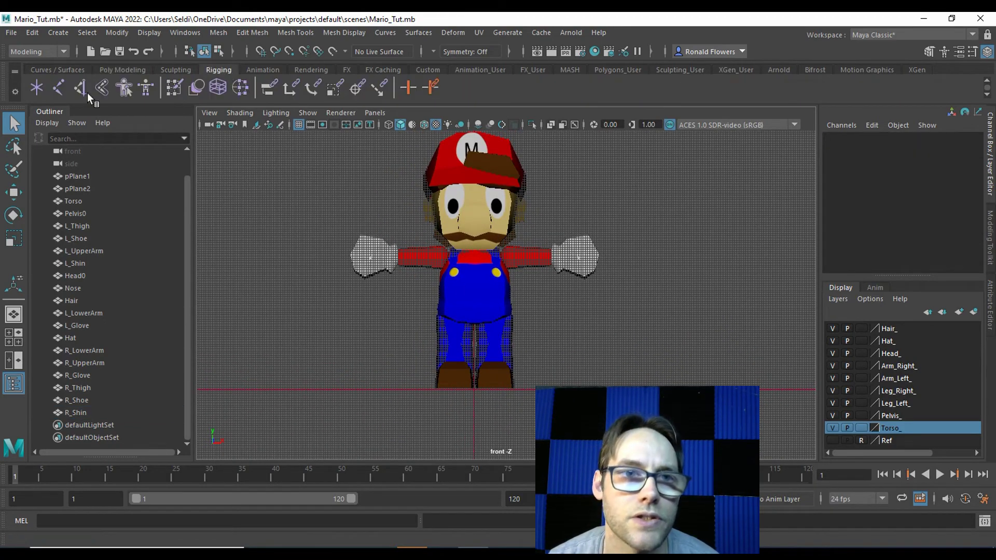
pyautogui.click(37, 88)
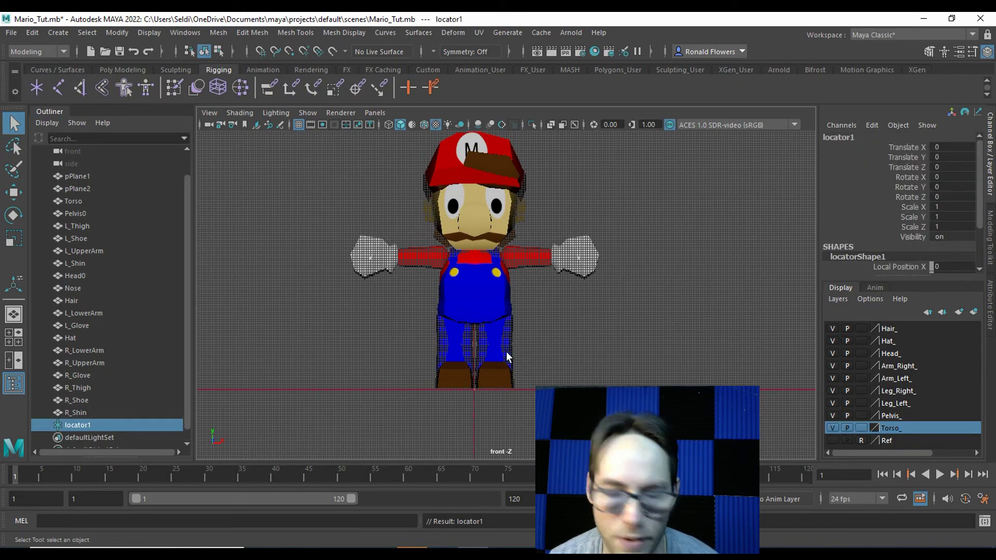
pyautogui.press('r')
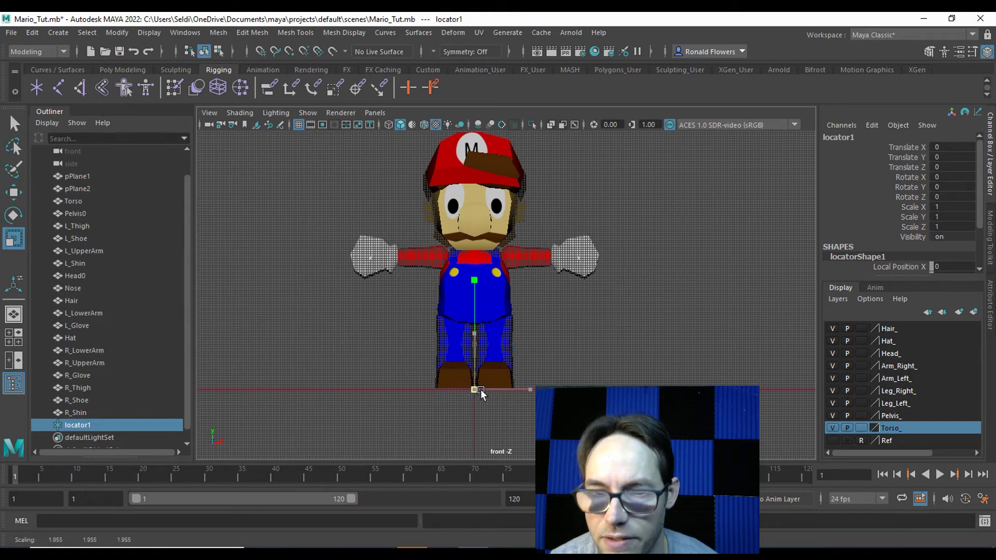
pyautogui.moveTo(474, 389); pyautogui.dragTo(507, 386)
# Step: Snap the locator vertically to the soles of Mario's shoes, at a Translate Y of about 1.32
pyautogui.click(516, 417)
pyautogui.scroll(5, 515, 420)
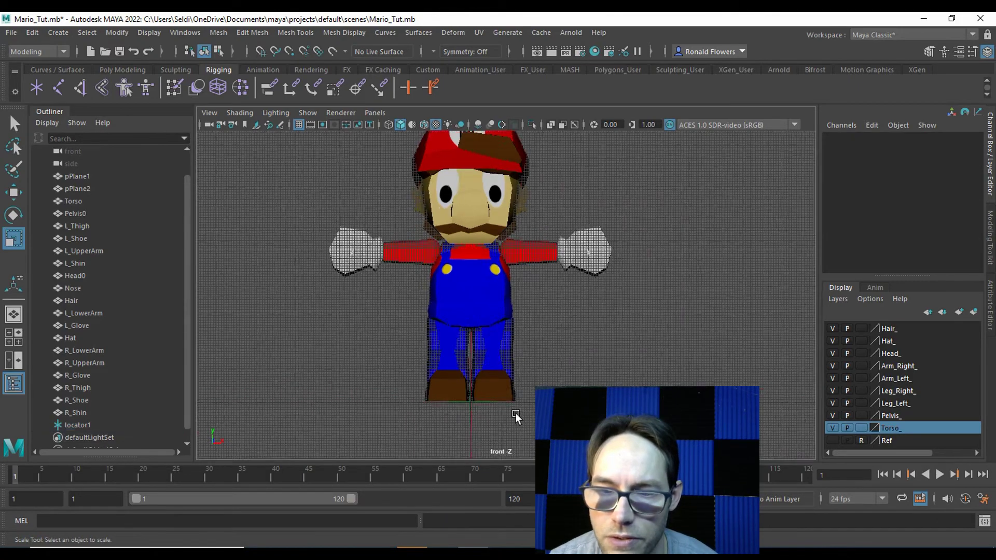
pyautogui.keyDown('alt'); pyautogui.moveTo(514, 420); pyautogui.dragTo(552, 224, button='middle'); pyautogui.keyUp('alt')
pyautogui.scroll(6, 530, 337)
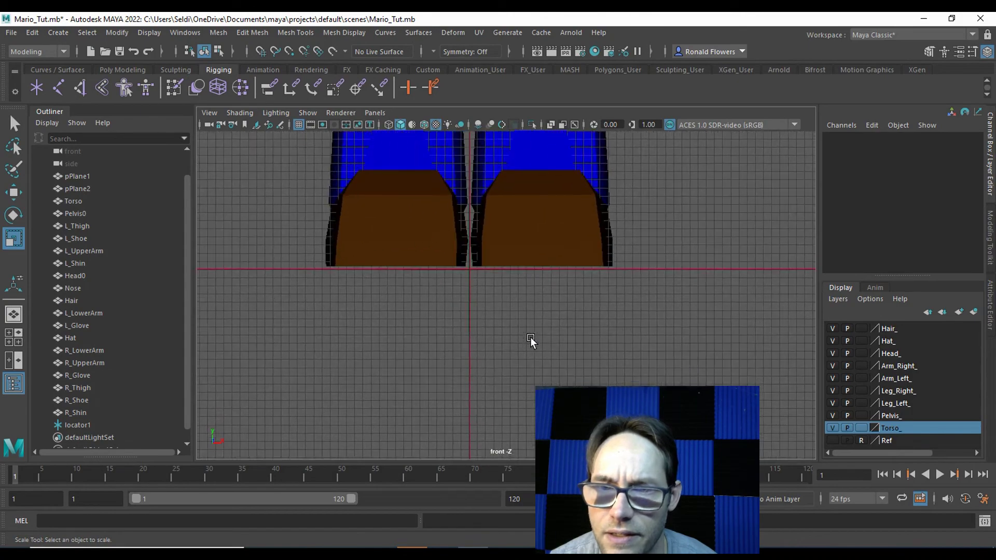
pyautogui.click(451, 260)
pyautogui.keyDown('alt'); pyautogui.moveTo(529, 295); pyautogui.dragTo(538, 341, button='middle'); pyautogui.keyUp('alt')
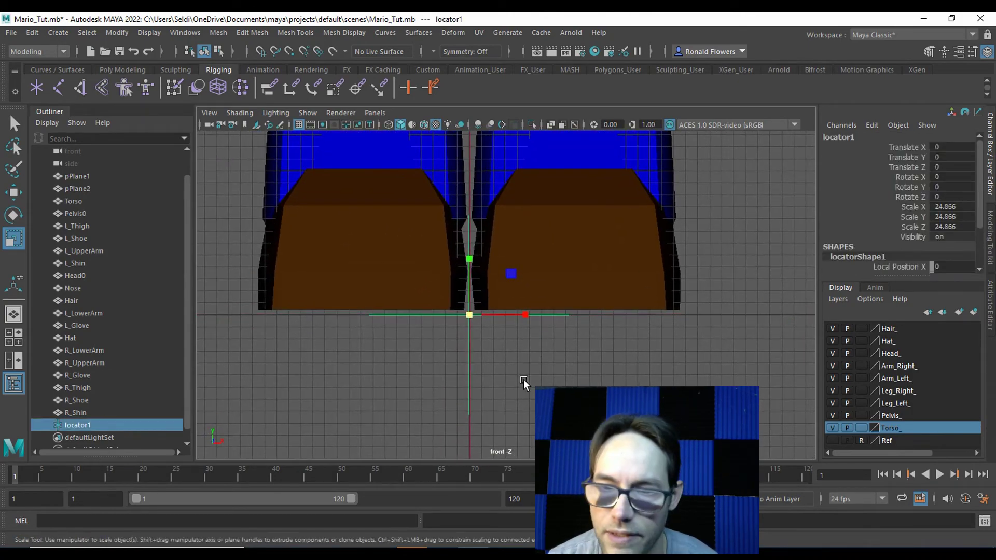
pyautogui.press('w')
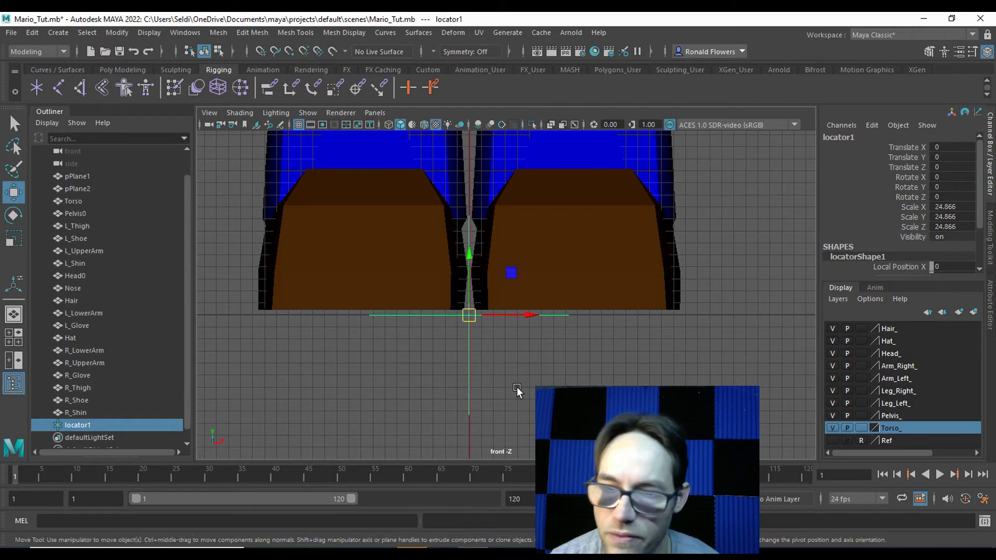
pyautogui.press('v')
pyautogui.moveTo(469, 258); pyautogui.dragTo(505, 310)
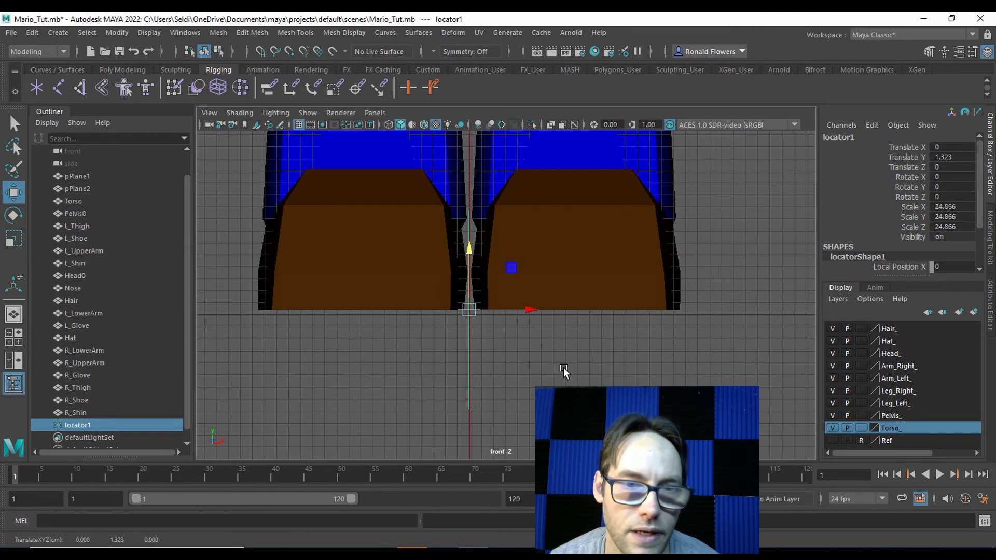
# Step: Parent all the body parts from Torso through R_Shin under the locator
pyautogui.click(75, 201)
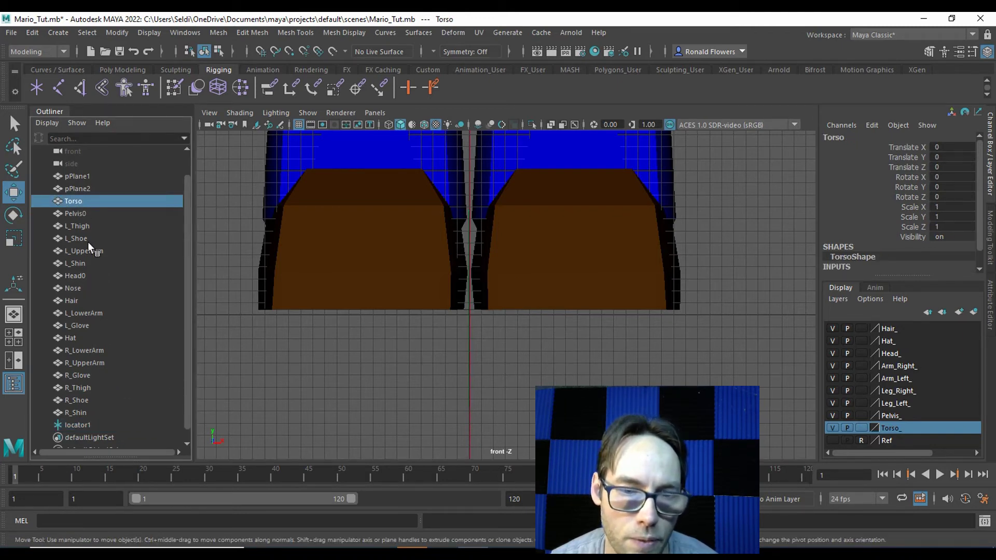
pyautogui.keyDown('shift'); pyautogui.click(78, 413); pyautogui.keyUp('shift')
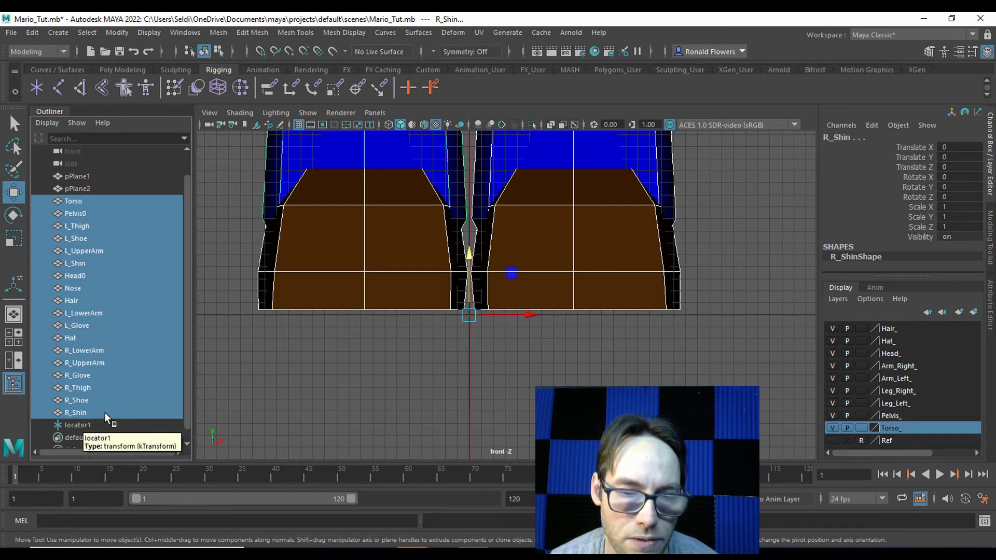
pyautogui.moveTo(93, 428); pyautogui.dragTo(93, 428, button='middle')
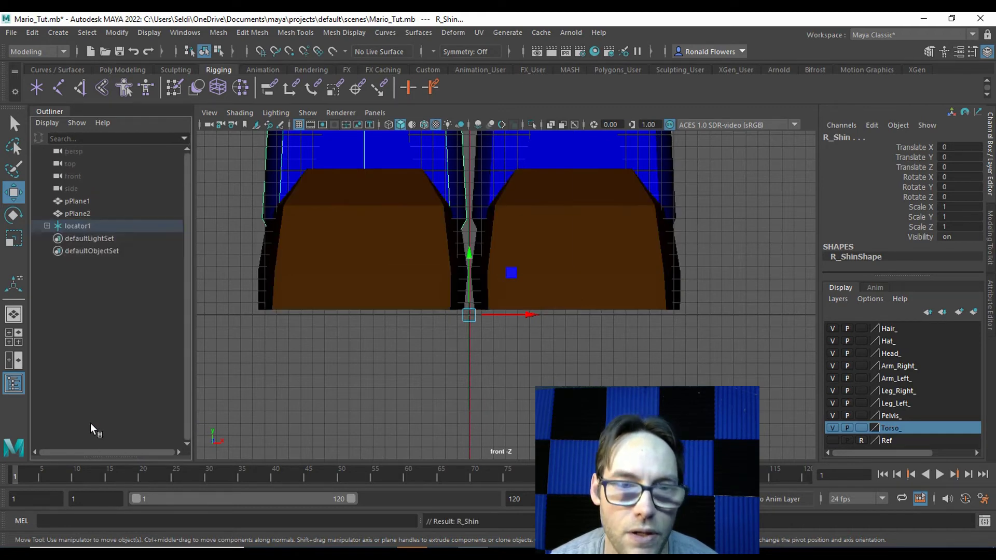
# Step: Move the locator with the whole model down, snapped to the grid at Translate Y 0, and deselect it
pyautogui.click(59, 226)
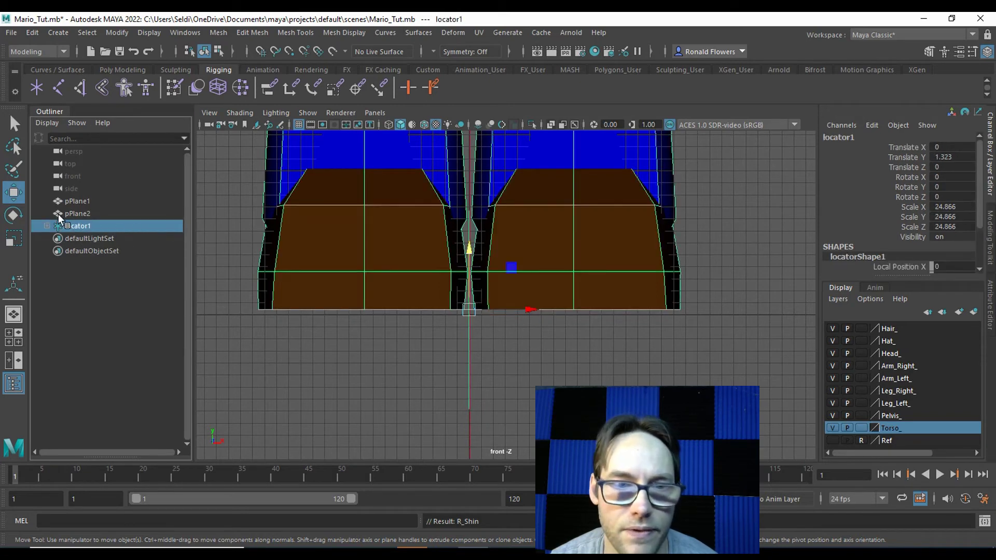
pyautogui.click(47, 226)
pyautogui.click(48, 226)
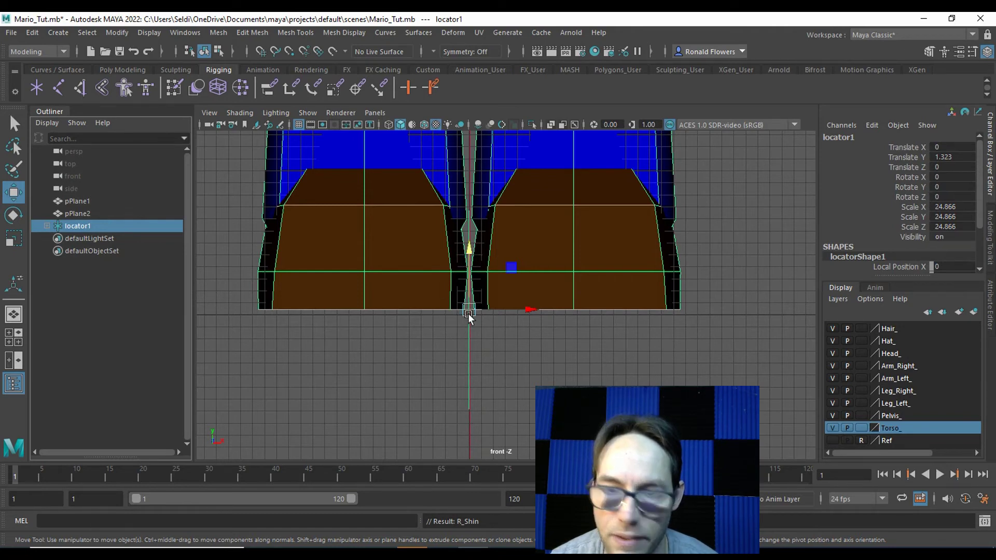
pyautogui.press('x')
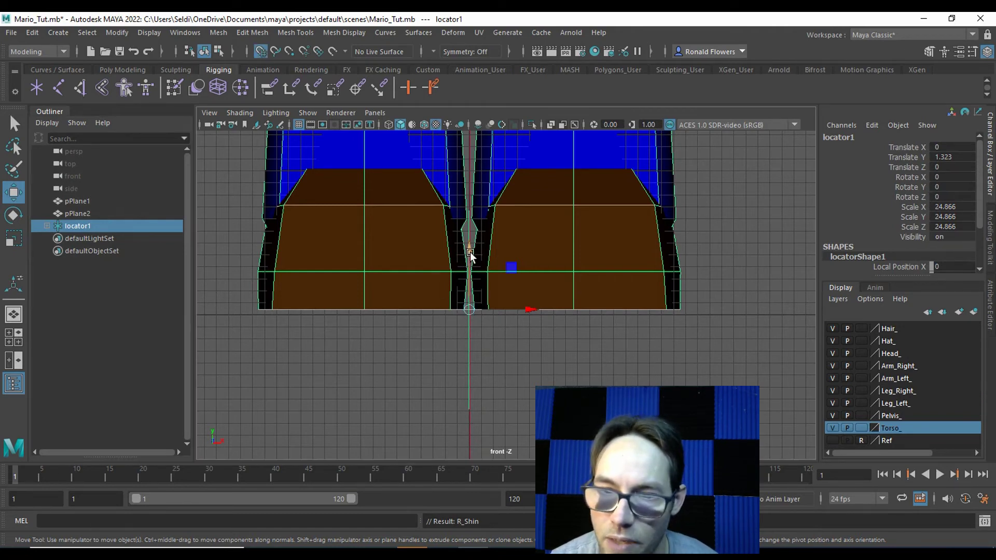
pyautogui.moveTo(471, 255); pyautogui.dragTo(470, 316)
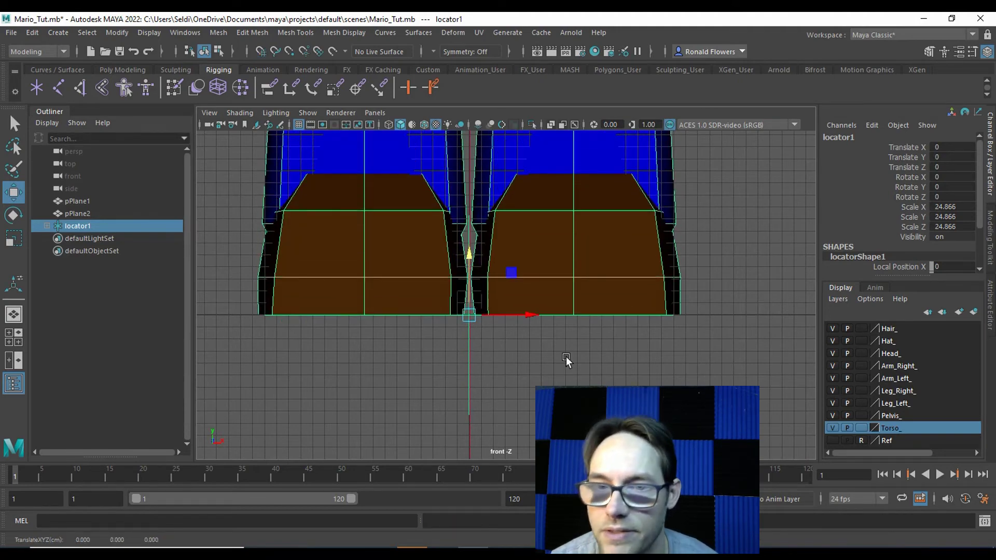
pyautogui.scroll(-10, 567, 359)
pyautogui.keyDown('alt'); pyautogui.moveTo(630, 249); pyautogui.dragTo(632, 343, button='middle'); pyautogui.keyUp('alt')
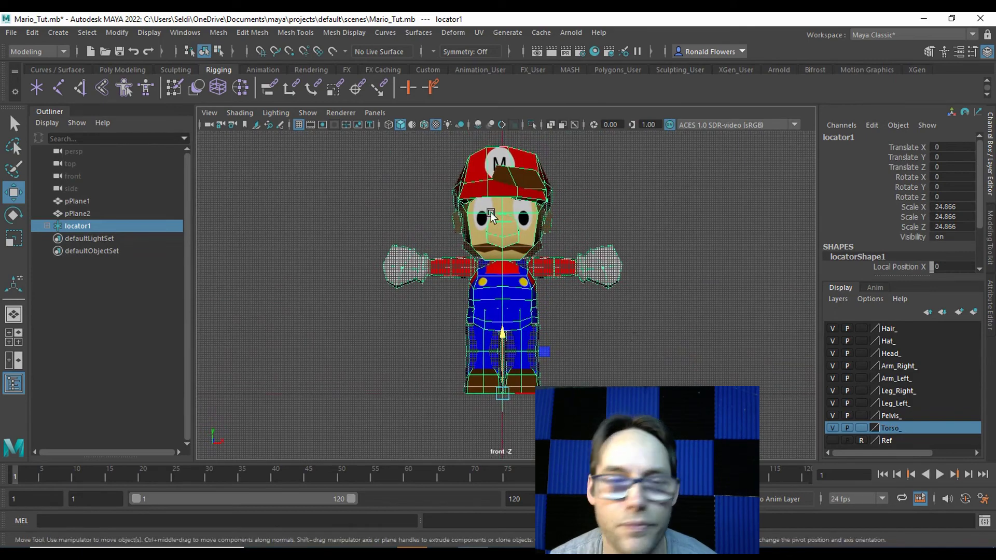
pyautogui.click(244, 214)
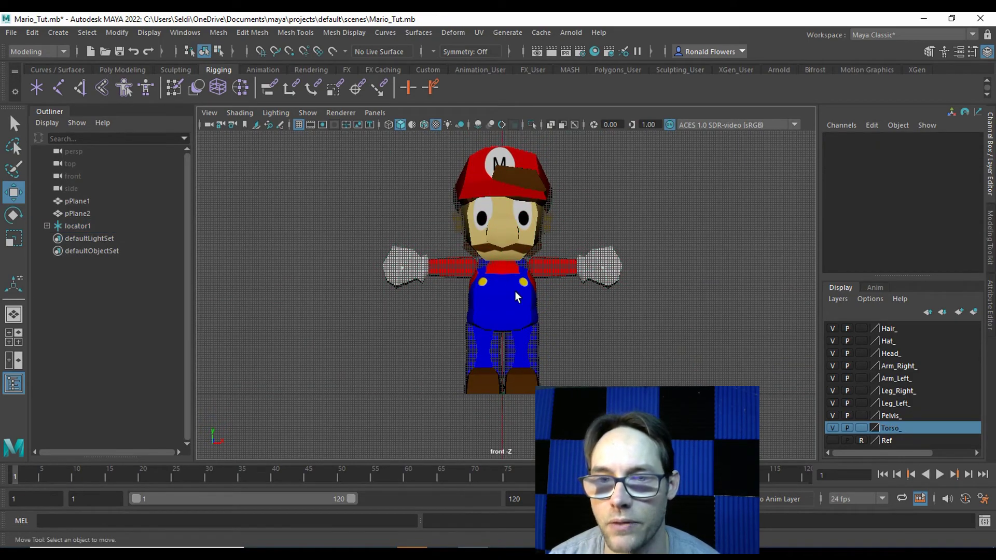
# Step: Create a polygon cube at the origin and set its height to 152
pyautogui.click(124, 71)
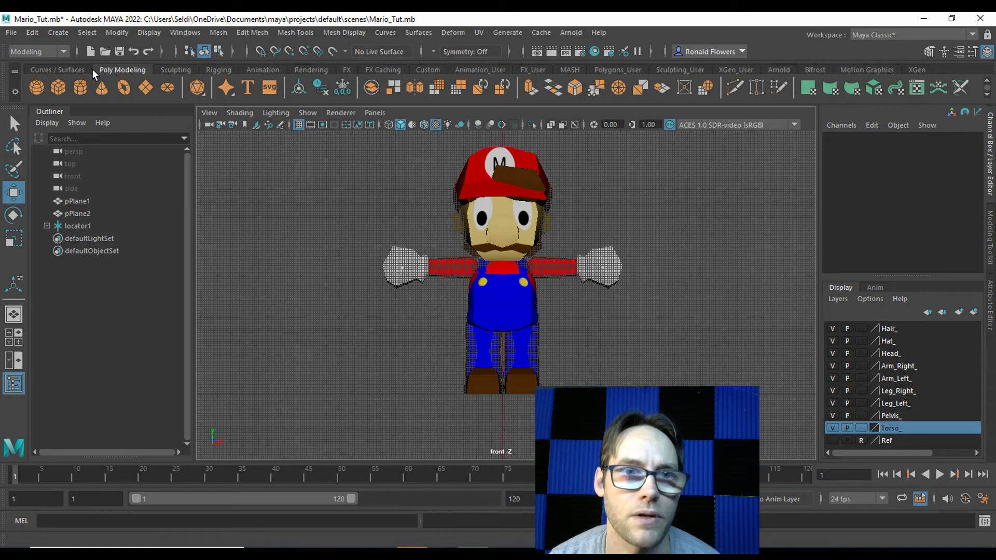
pyautogui.click(58, 88)
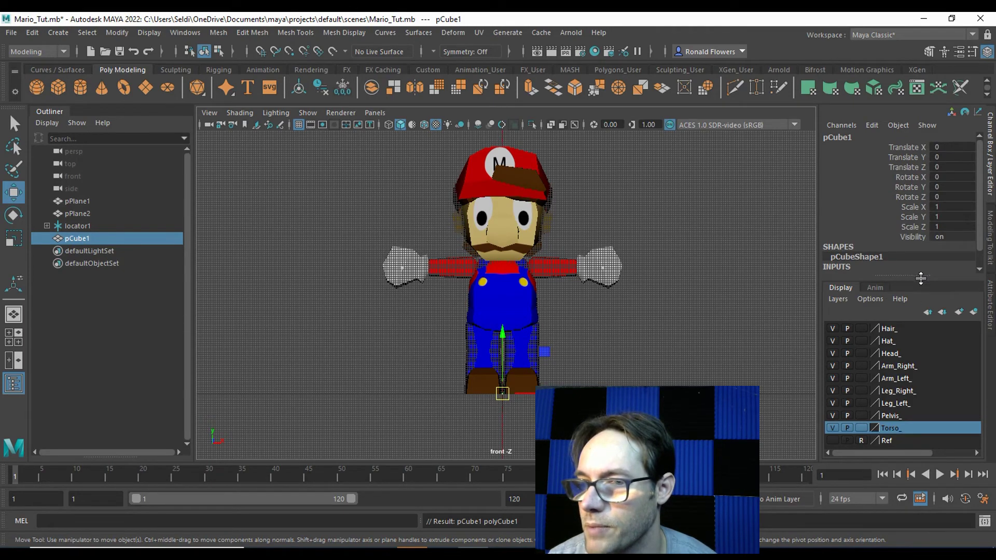
pyautogui.moveTo(920, 278); pyautogui.dragTo(933, 338)
pyautogui.click(857, 279)
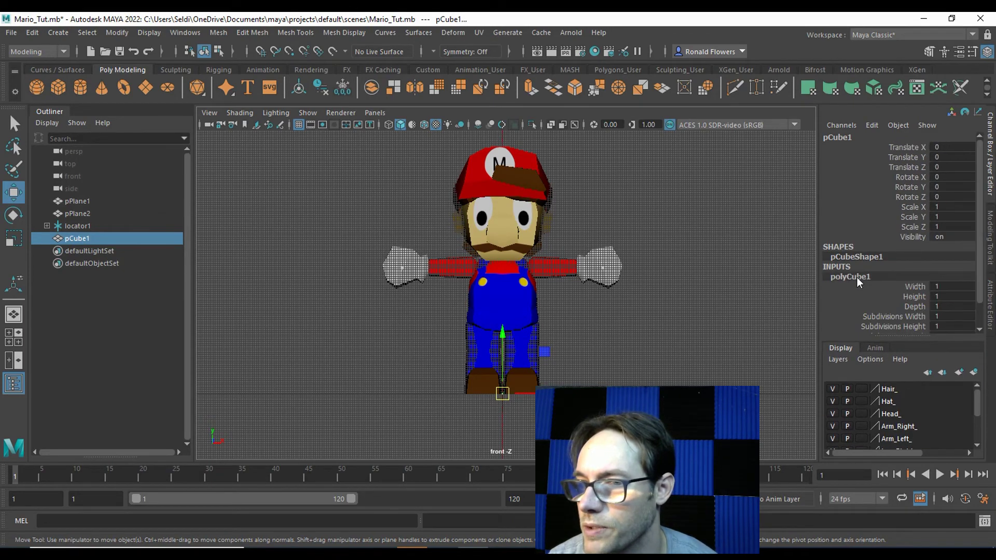
pyautogui.scroll(-1, 905, 311)
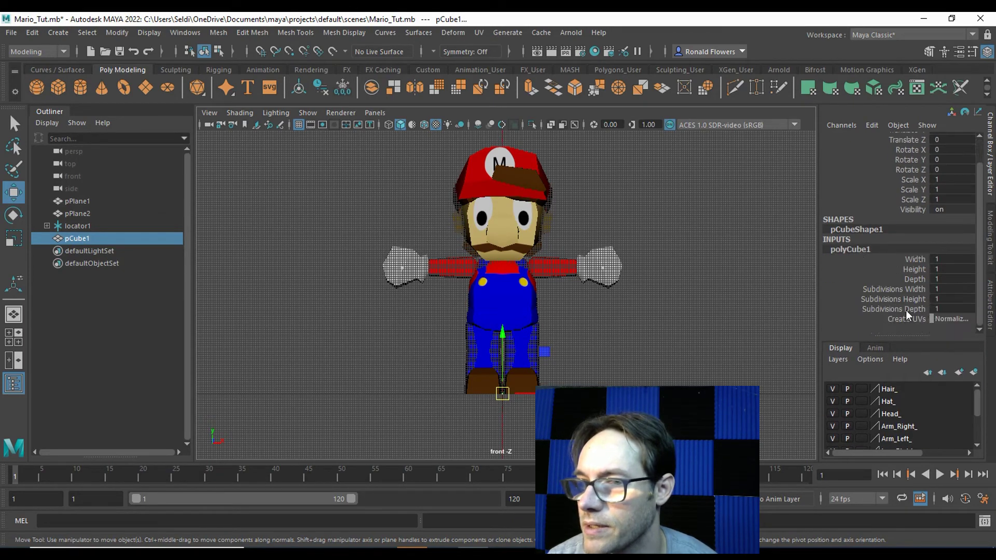
pyautogui.click(928, 269)
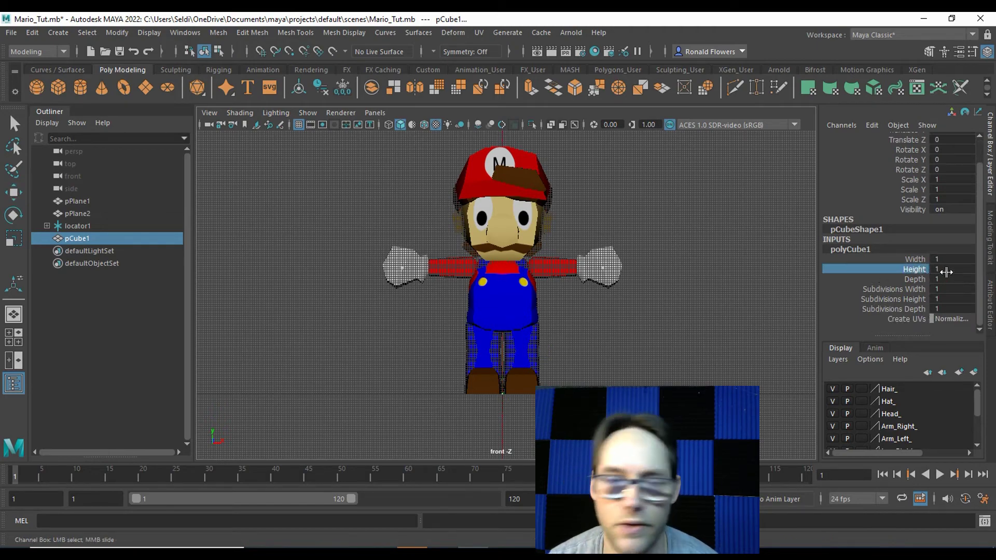
pyautogui.doubleClick(946, 271)
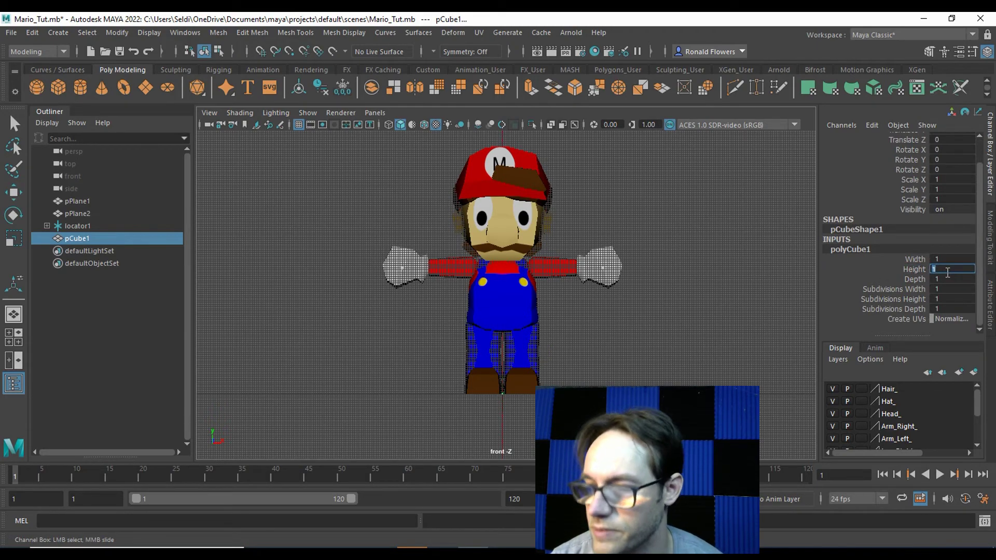
pyautogui.press('Return')
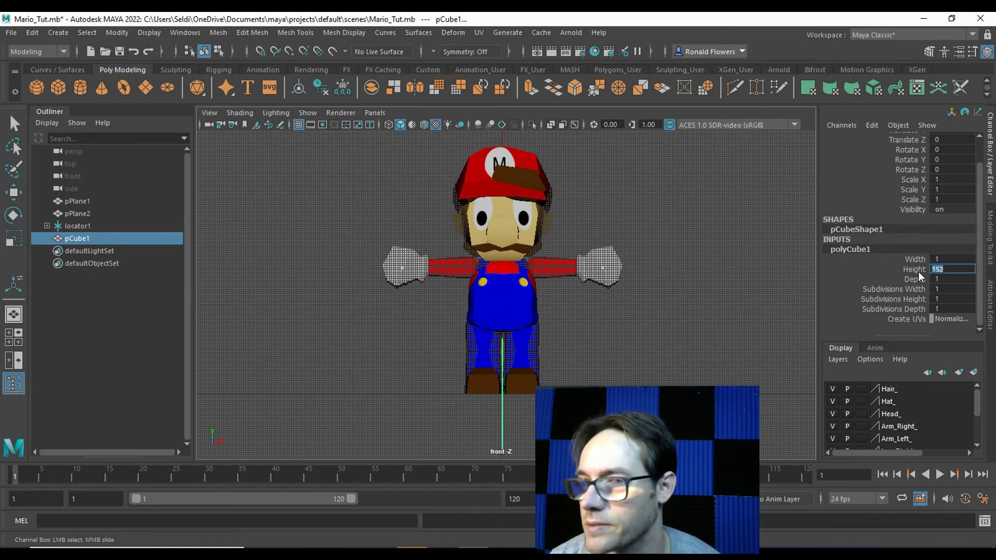
# Step: Set the cube's width and depth to 64
pyautogui.click(949, 259)
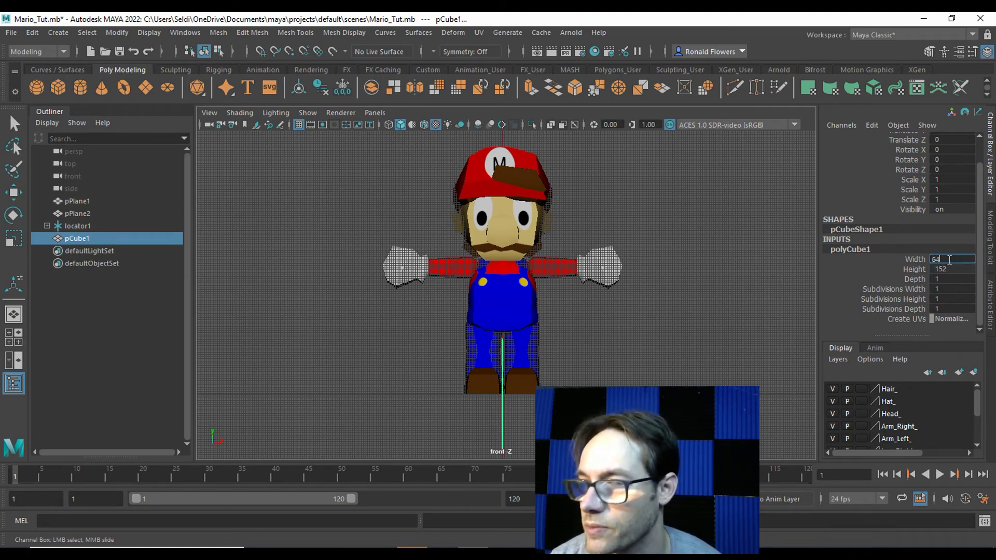
pyautogui.click(953, 278)
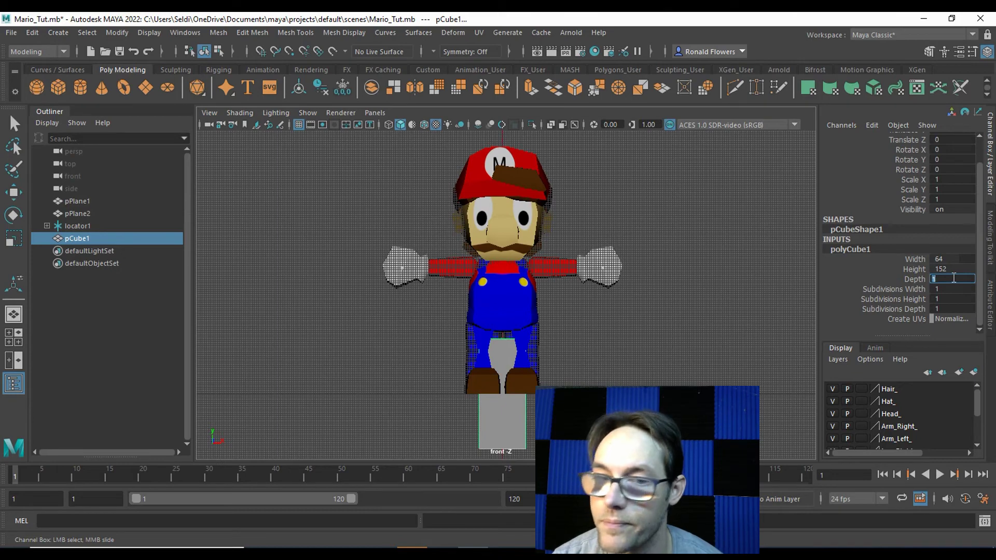
pyautogui.write('64')
pyautogui.press('Return')
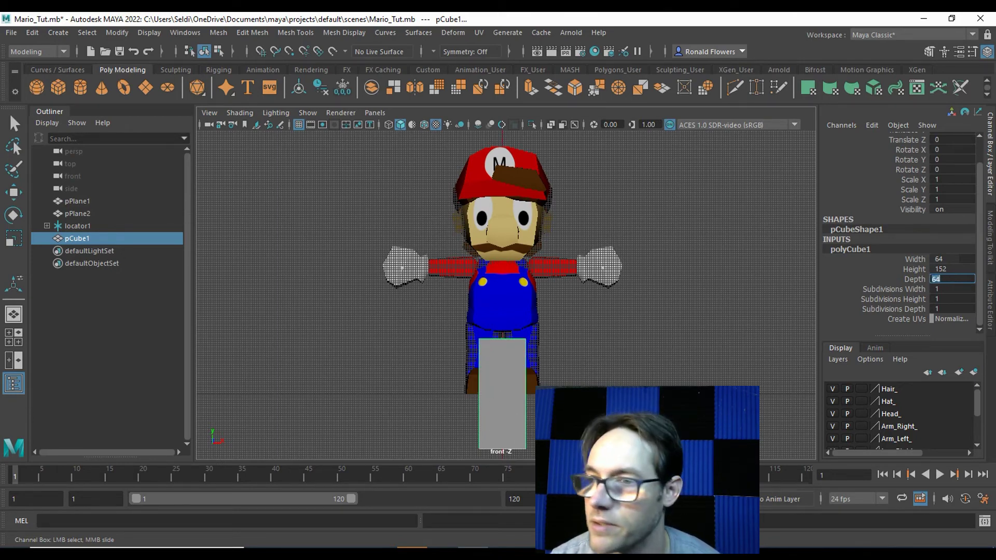
# Step: Raise the cube to a Translate Y of 76 so that it stands on the ground
pyautogui.scroll(1, 941, 194)
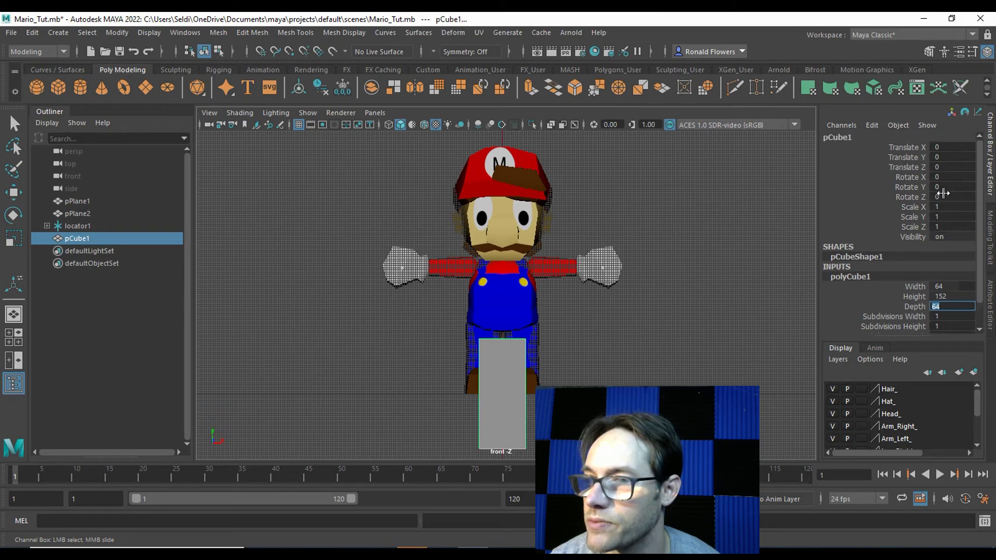
pyautogui.click(893, 158)
pyautogui.doubleClick(944, 157)
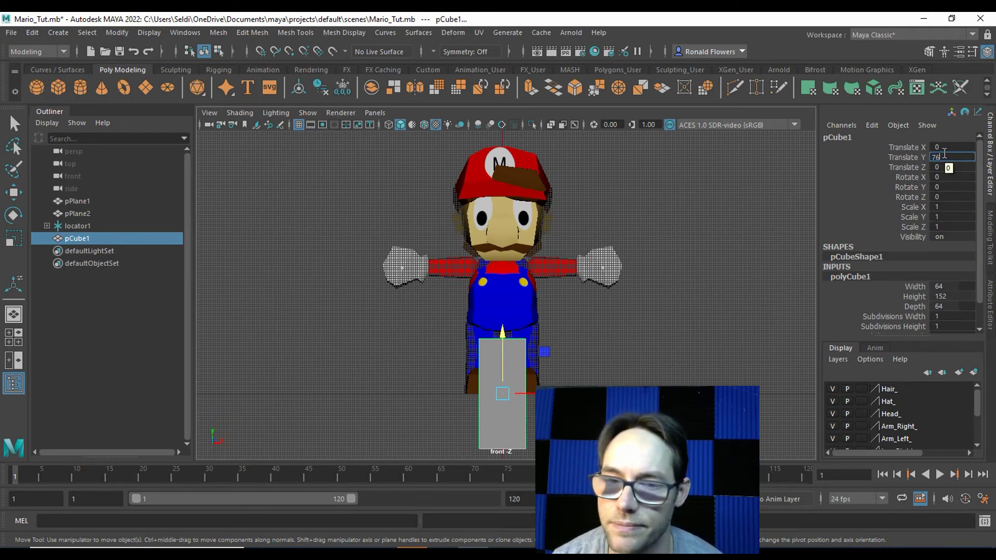
pyautogui.press('Return')
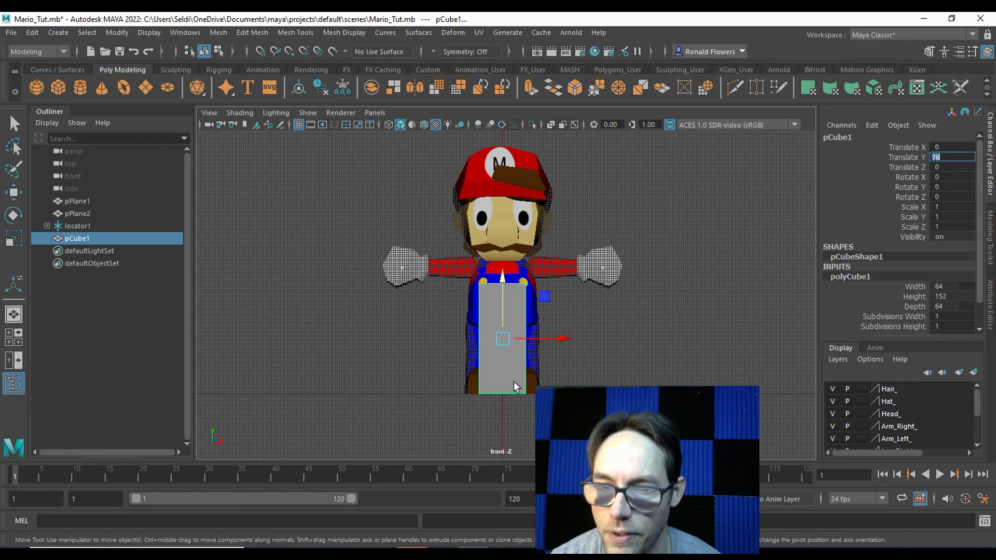
# Step: Scale the locator with the whole Mario model down uniformly to about 12.8, close to the cube's size
pyautogui.click(78, 226)
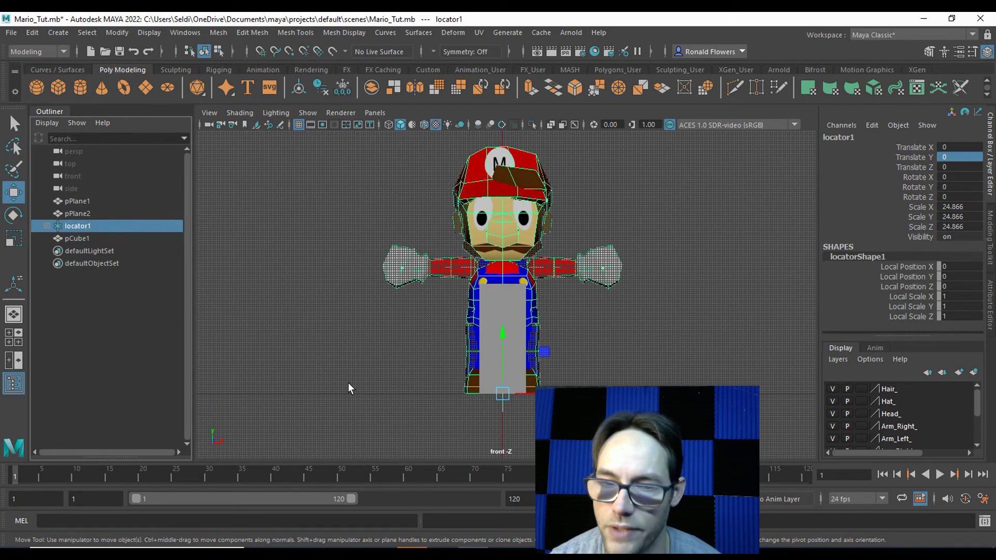
pyautogui.press('r')
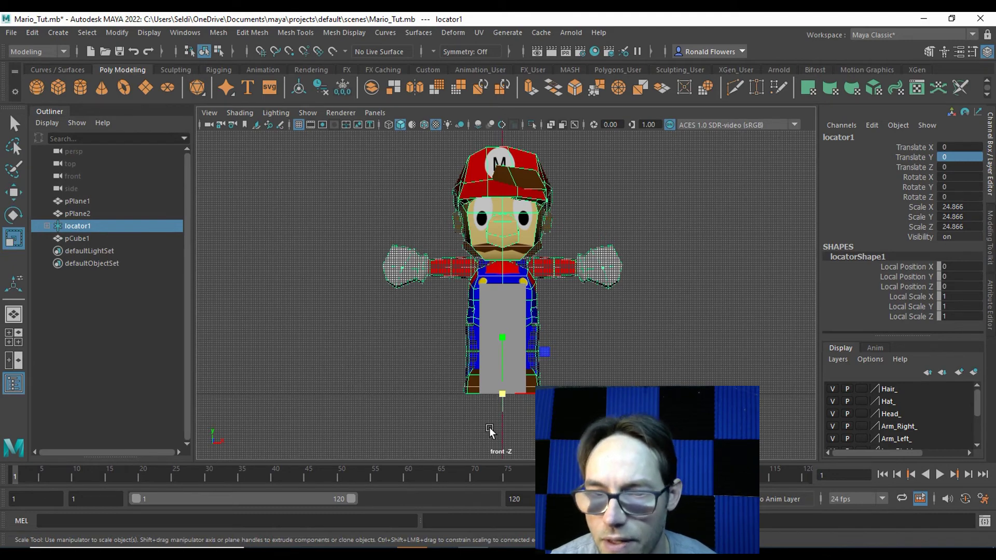
pyautogui.moveTo(504, 402); pyautogui.dragTo(365, 416)
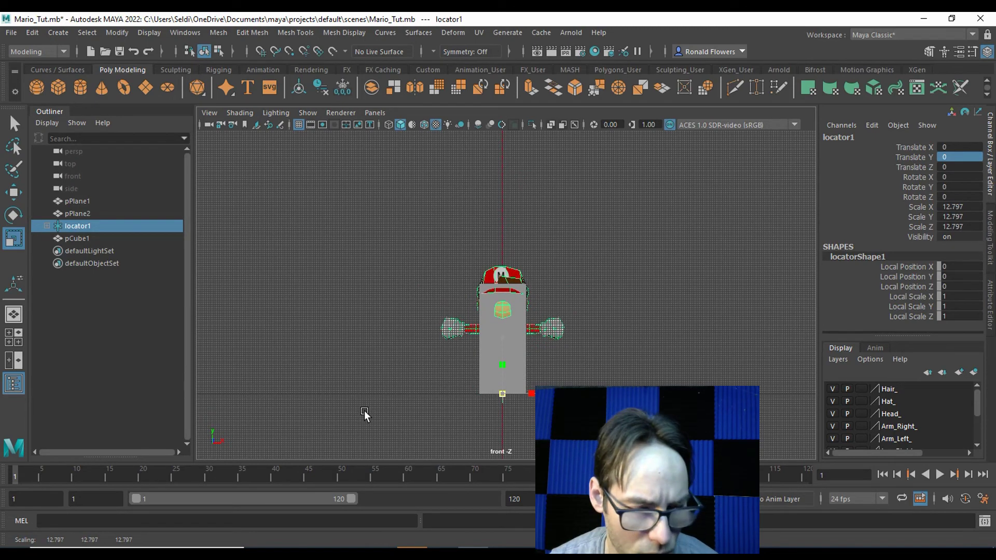
# Step: Show the front view in wireframe without the grid and fine-tune the locator's uniform scale to about 12.59 against the cube outline
pyautogui.press('4')
pyautogui.scroll(5, 428, 406)
pyautogui.keyDown('alt'); pyautogui.moveTo(427, 406); pyautogui.dragTo(379, 331, button='middle'); pyautogui.keyUp('alt')
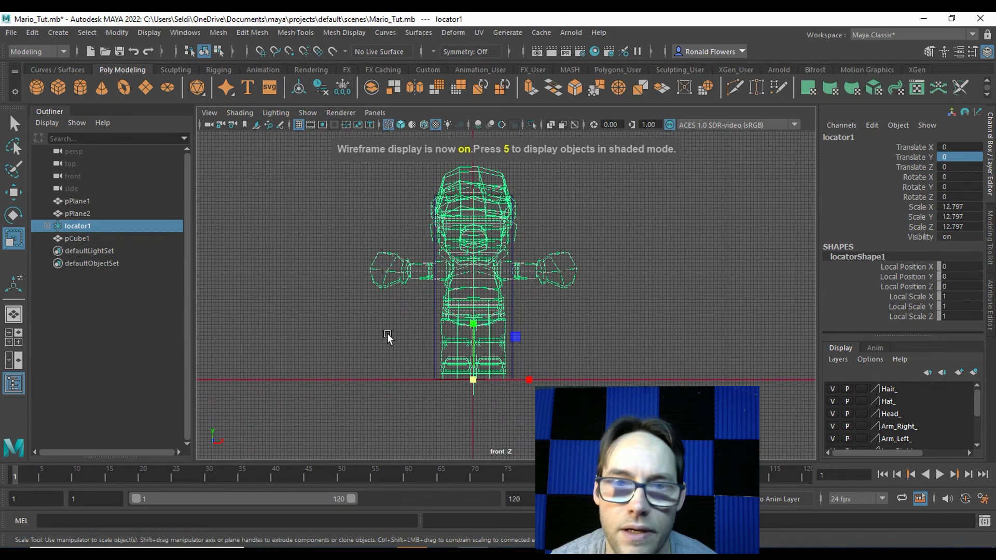
pyautogui.click(296, 128)
pyautogui.scroll(1, 424, 389)
pyautogui.scroll(1, 424, 389)
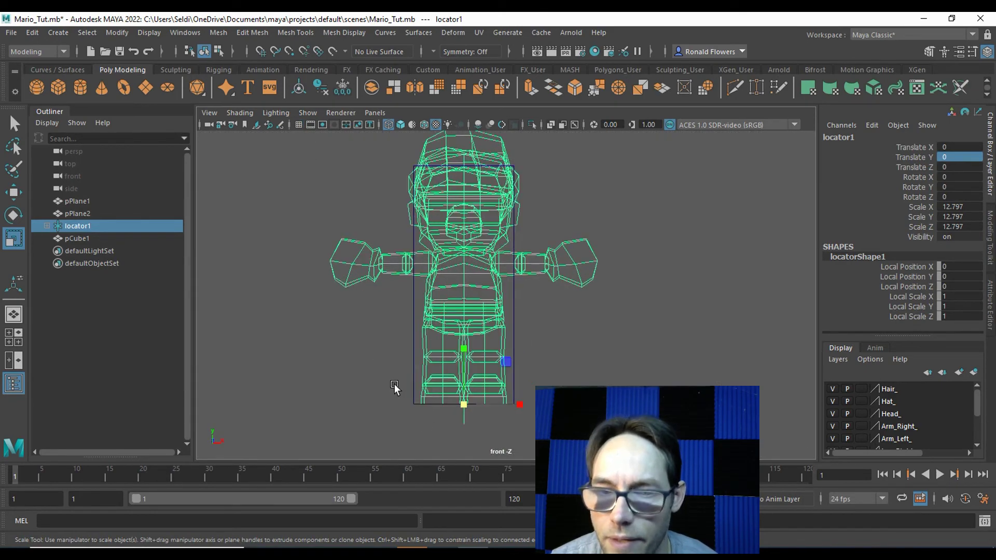
pyautogui.moveTo(462, 403)
pyautogui.mouseDown()
pyautogui.moveTo(441, 403)
pyautogui.moveTo(460, 405)
pyautogui.mouseUp()
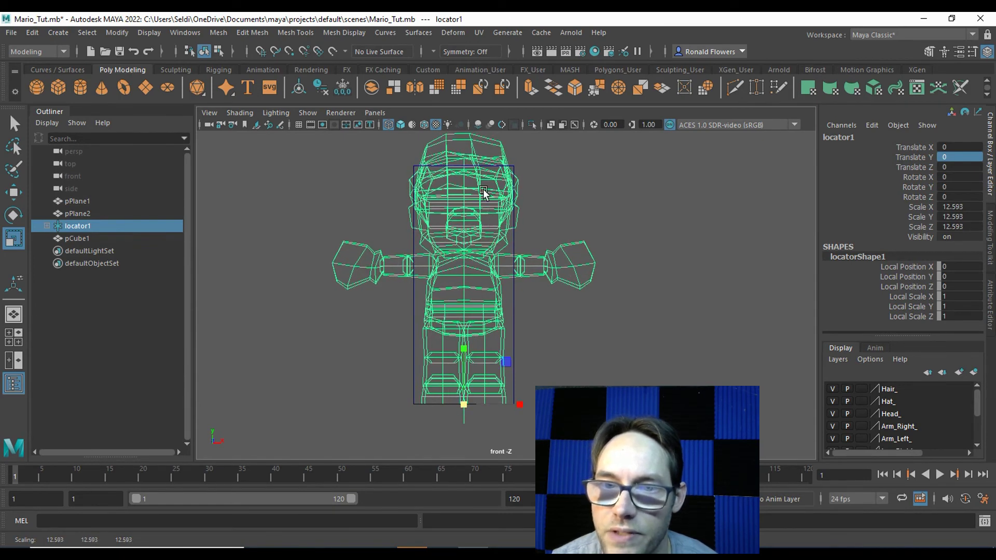
# Step: Temporarily hide the Hair_ and Hat_ layers to compare the bare head's height with the cube
pyautogui.click(832, 389)
pyautogui.click(832, 401)
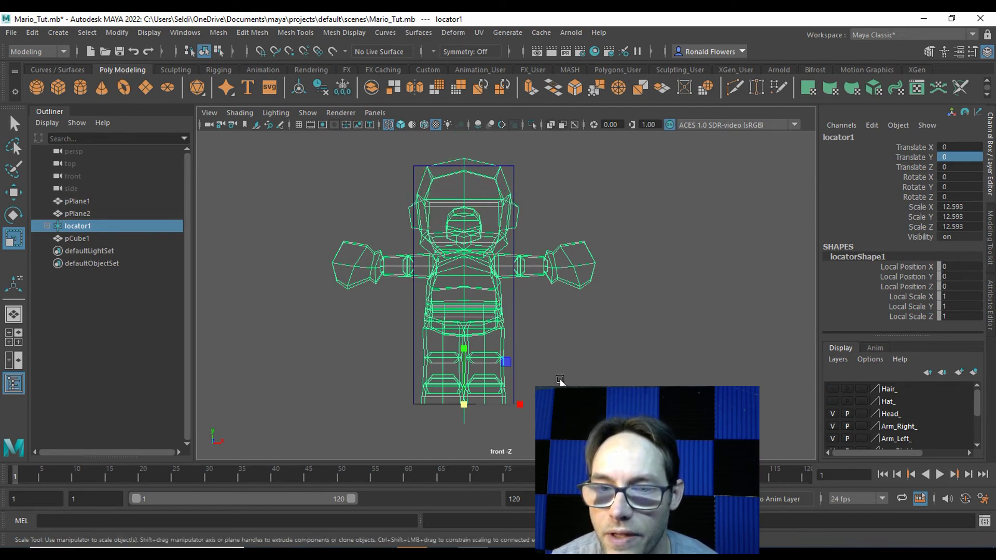
pyautogui.click(832, 401)
pyautogui.click(832, 389)
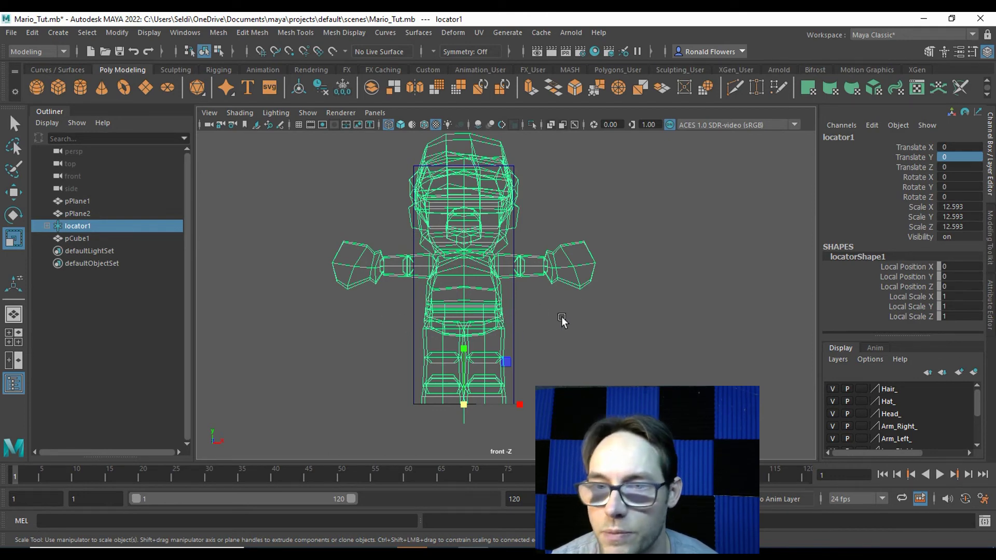
# Step: Return to the perspective view and delete the size-reference cube
pyautogui.press('space')
pyautogui.press('space')
pyautogui.keyDown('alt'); pyautogui.moveTo(591, 262); pyautogui.dragTo(584, 362); pyautogui.keyUp('alt')
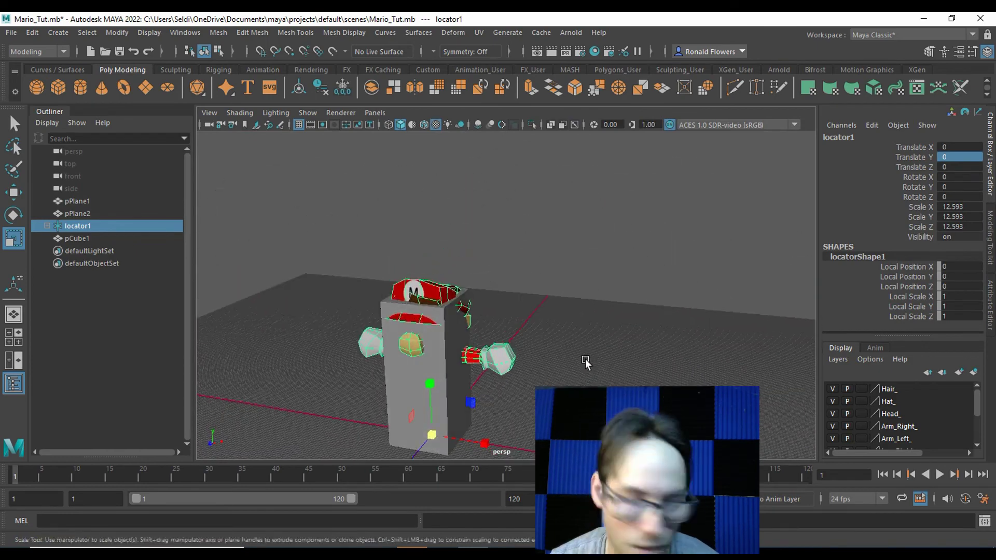
pyautogui.press('q')
pyautogui.click(393, 394)
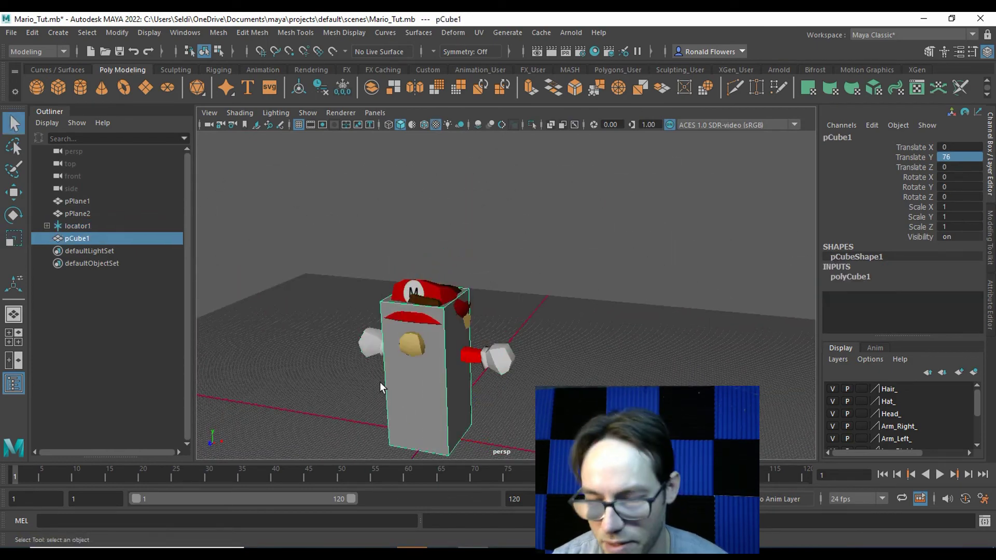
pyautogui.press('Delete')
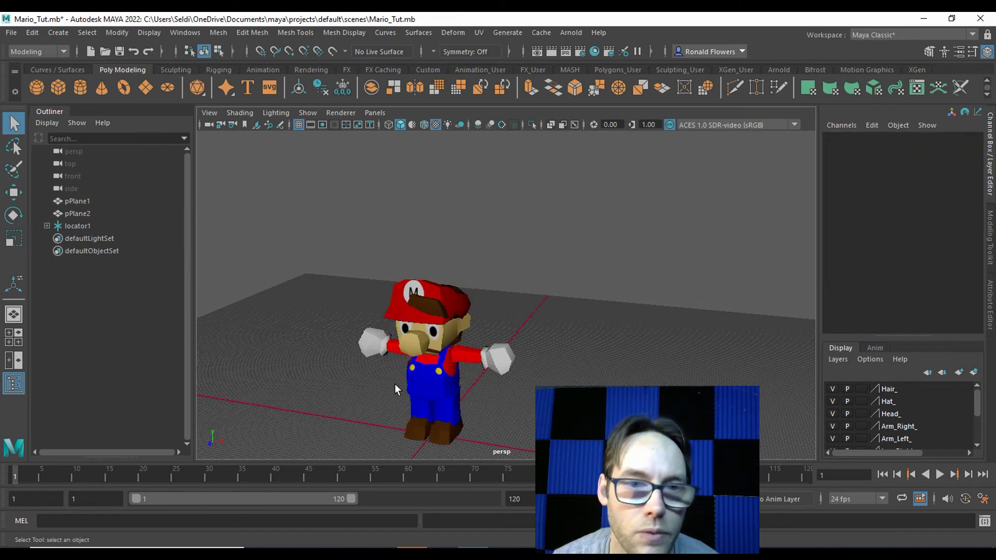
# Step: Unparent all the body parts from Torso through R_Shin from the locator, and delete the locator
pyautogui.click(97, 226)
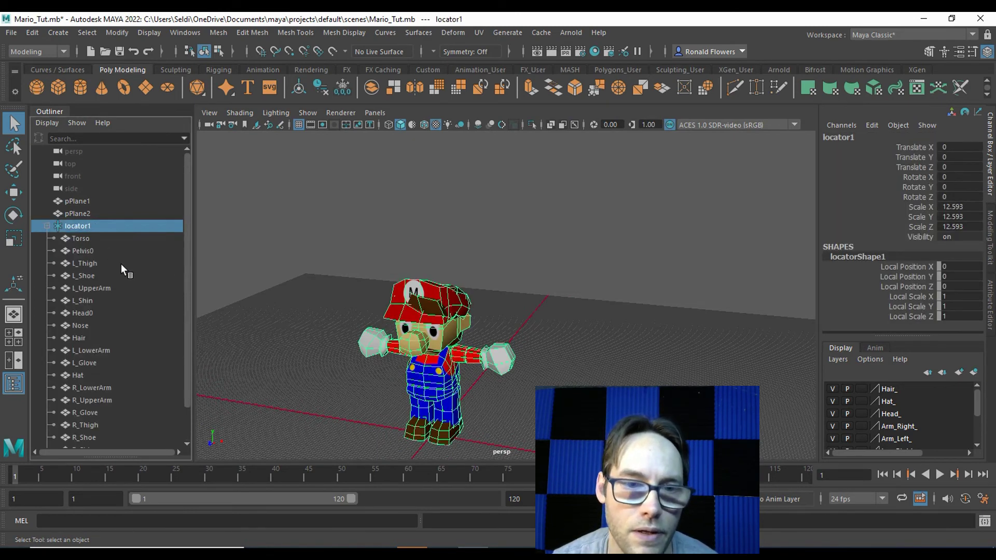
pyautogui.scroll(-1, 129, 235)
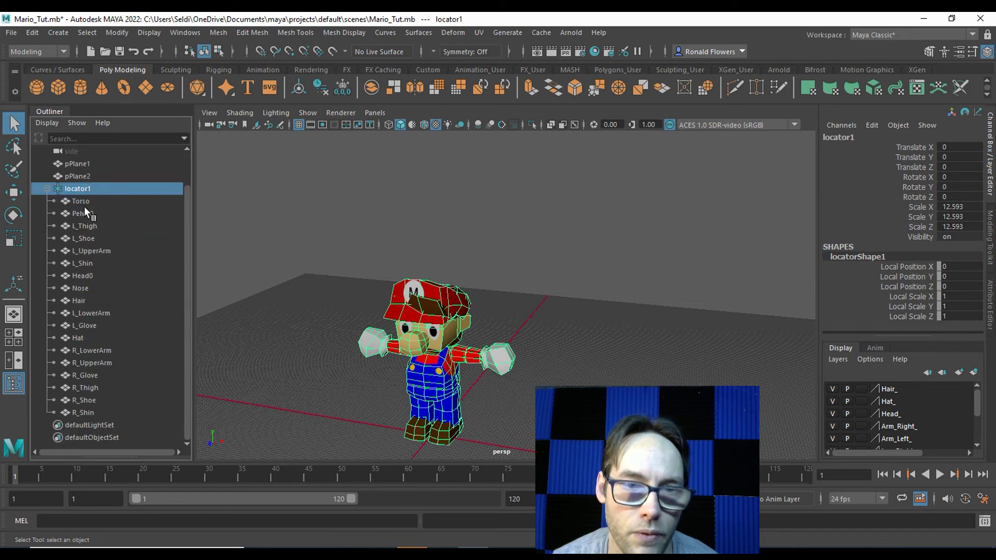
pyautogui.click(82, 203)
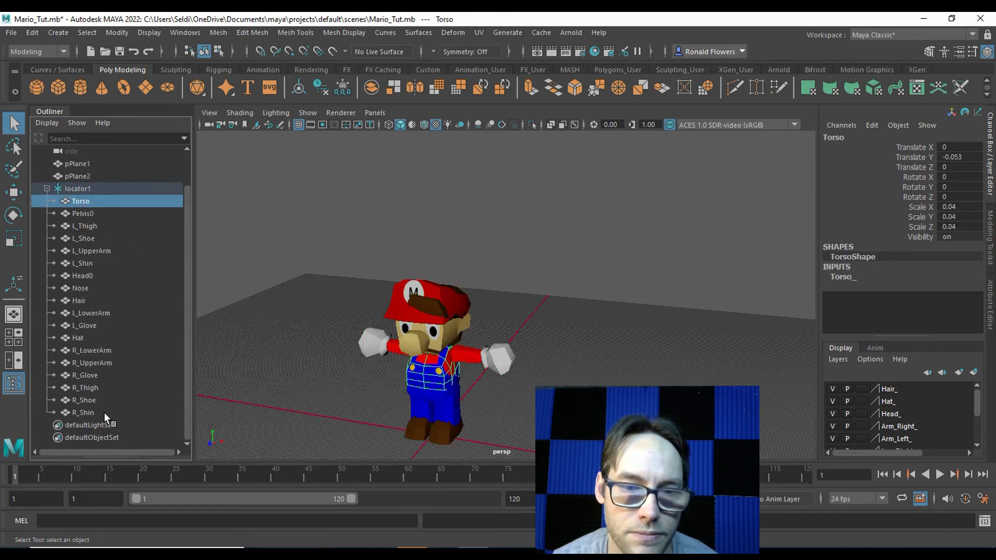
pyautogui.keyDown('shift'); pyautogui.click(83, 412); pyautogui.keyUp('shift')
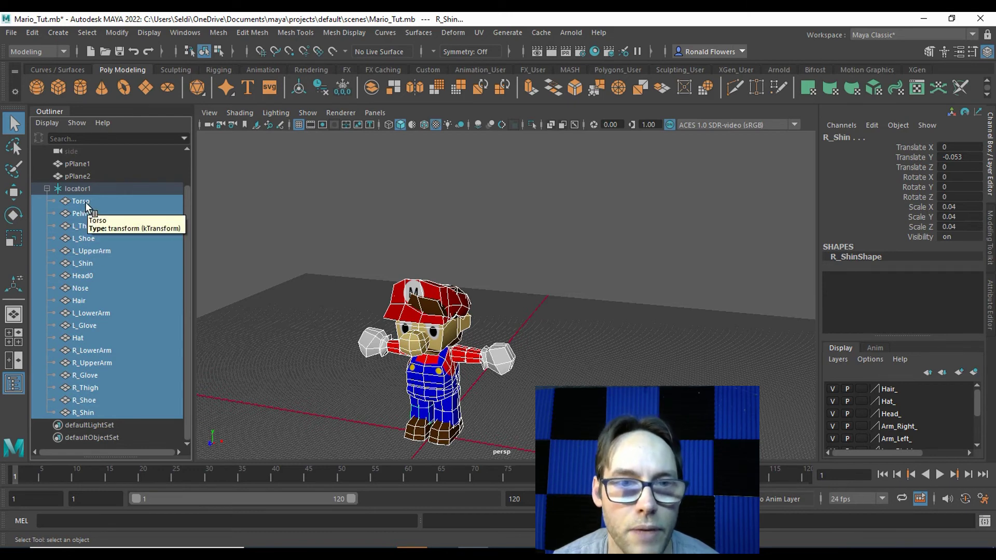
pyautogui.moveTo(86, 207); pyautogui.dragTo(87, 188, button='middle')
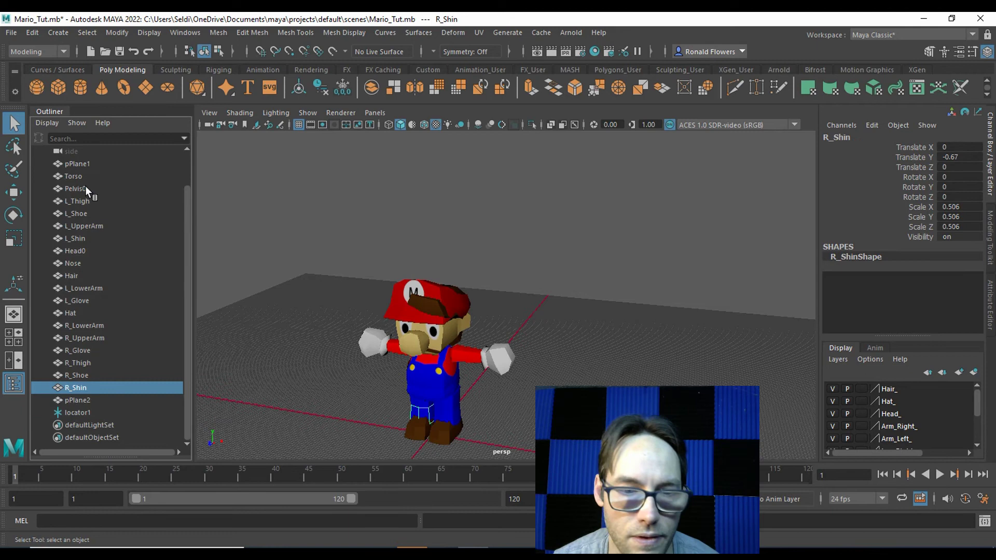
pyautogui.click(107, 413)
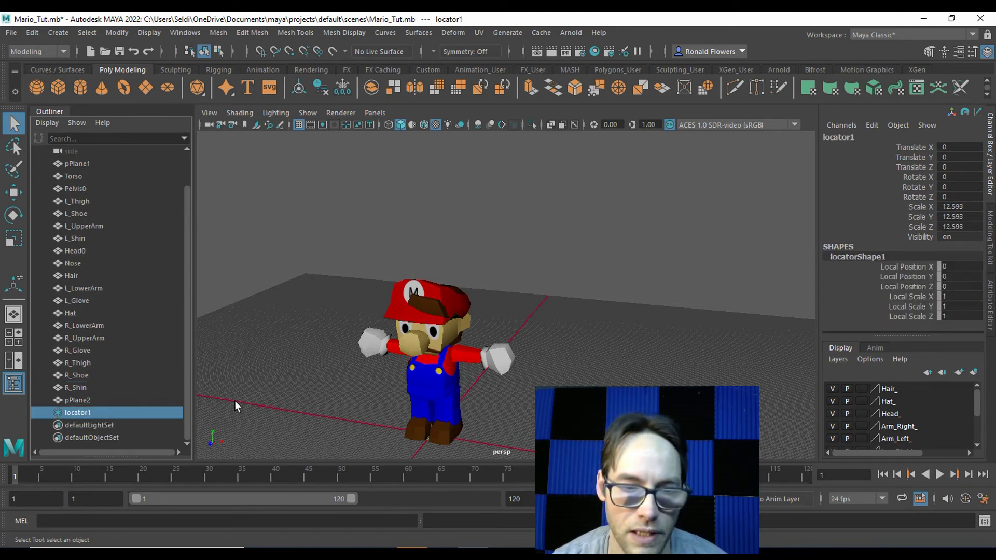
pyautogui.press('Delete')
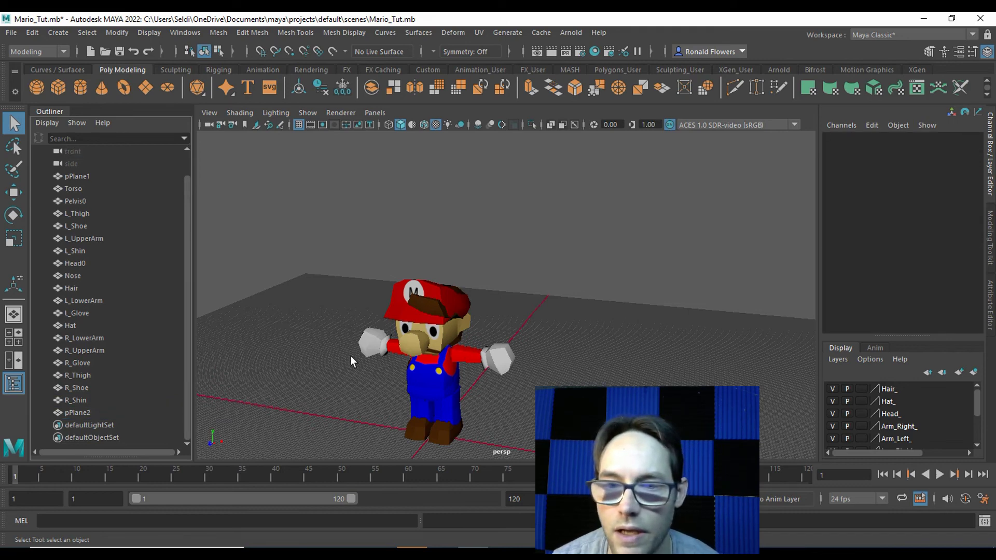
# Step: Select all of Mario's body parts and freeze their transformations
pyautogui.click(431, 355)
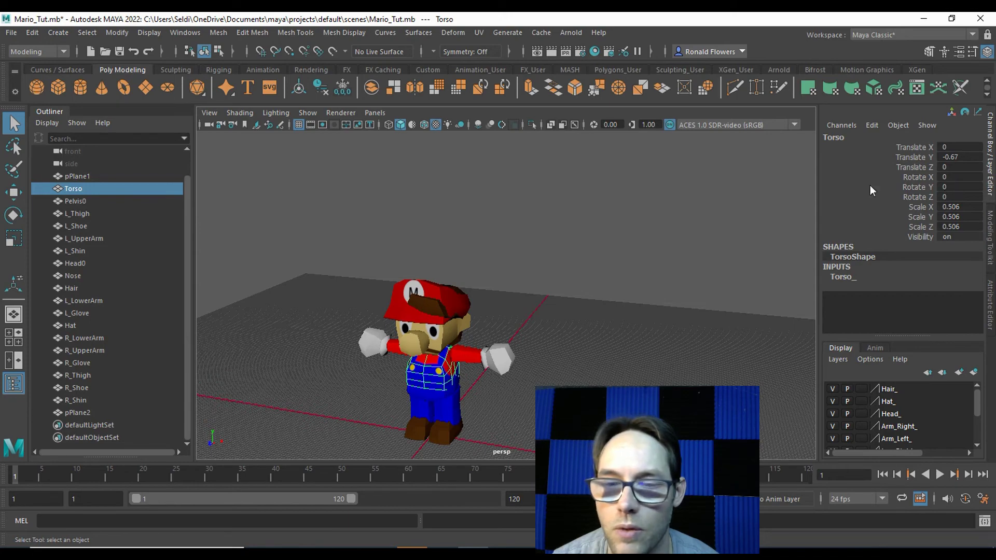
pyautogui.keyDown('alt'); pyautogui.moveTo(508, 375); pyautogui.dragTo(490, 302); pyautogui.keyUp('alt')
pyautogui.moveTo(335, 231); pyautogui.dragTo(598, 443)
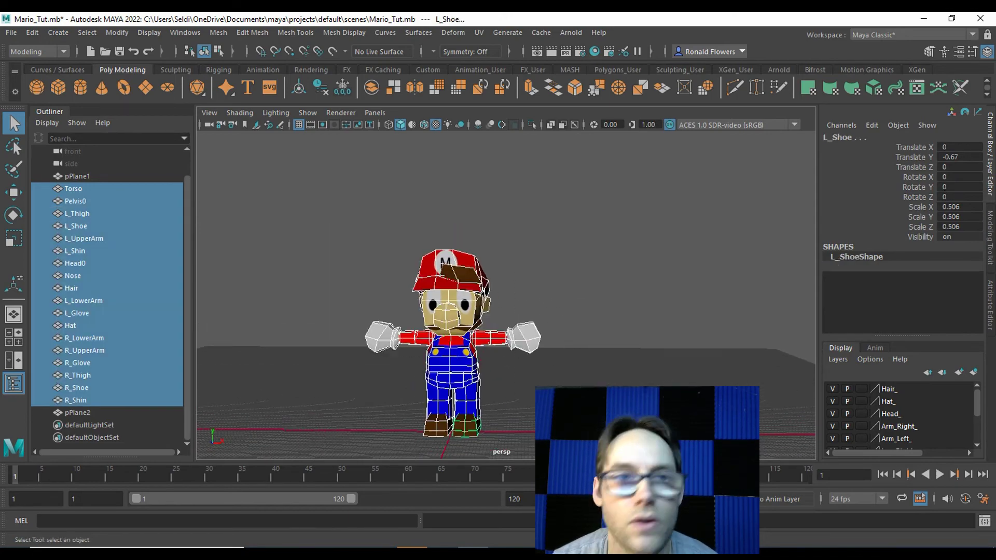
pyautogui.click(117, 32)
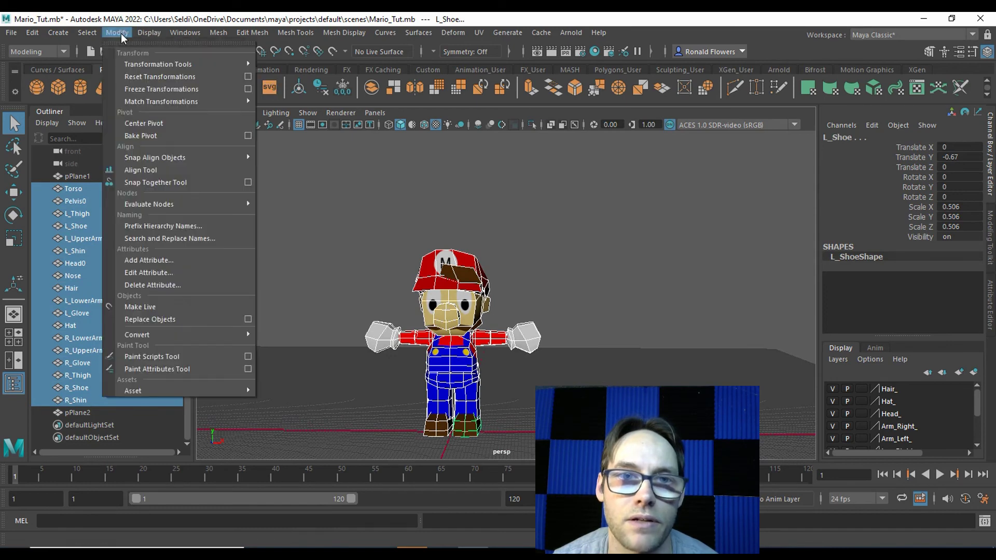
pyautogui.click(201, 89)
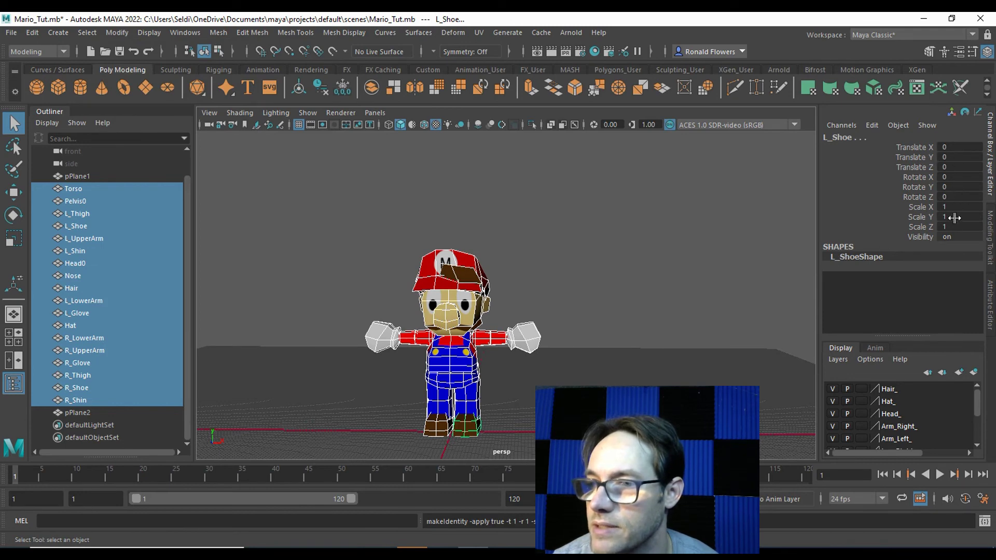
# Step: Inspect the Scale X, Y and Z channels of the selected body parts, and clear the selection
pyautogui.click(924, 207)
pyautogui.press('r')
pyautogui.click(925, 216)
pyautogui.click(923, 226)
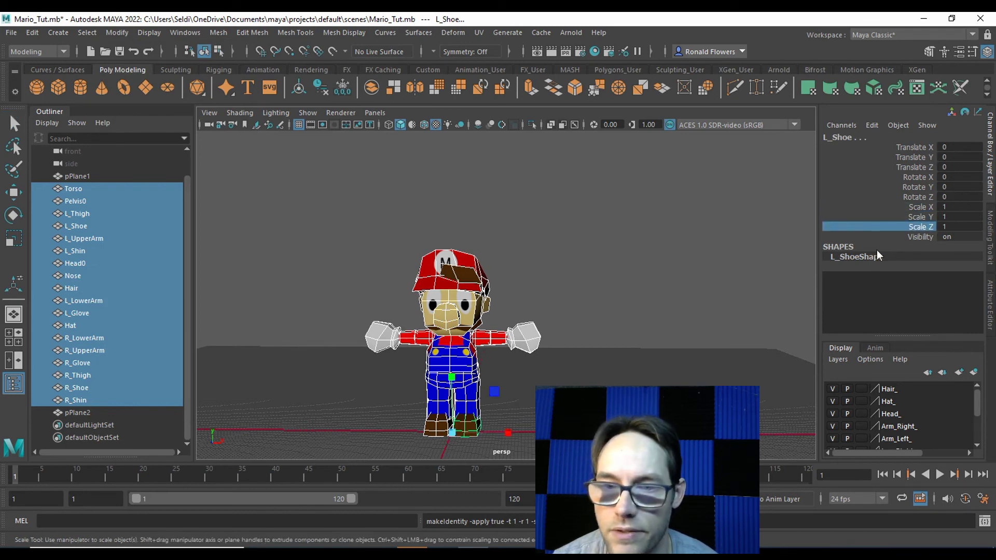
pyautogui.click(612, 349)
pyautogui.press('q')
# Step: Select the left glove, arm, torso, leg and shoe parts individually to check their transform channels
pyautogui.click(531, 344)
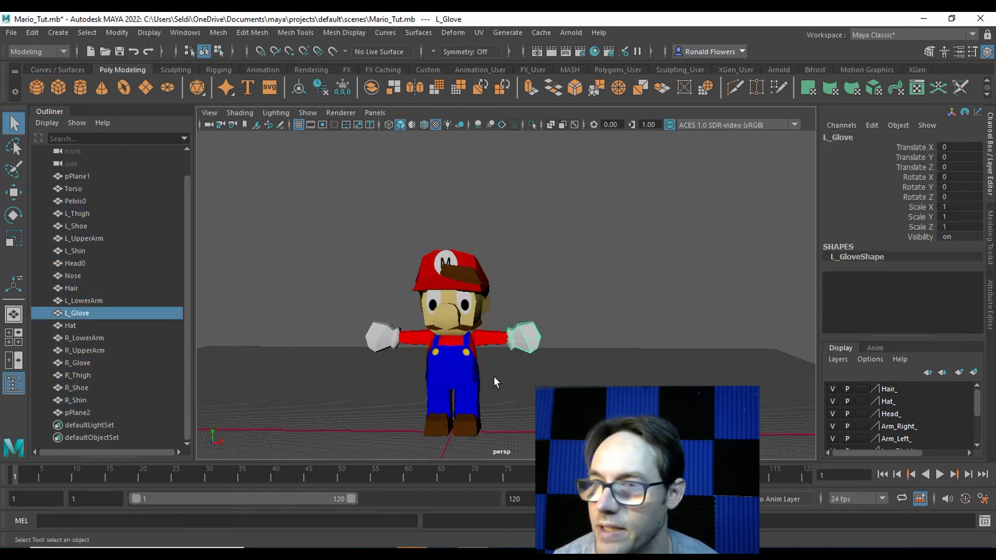
pyautogui.click(499, 336)
pyautogui.click(481, 338)
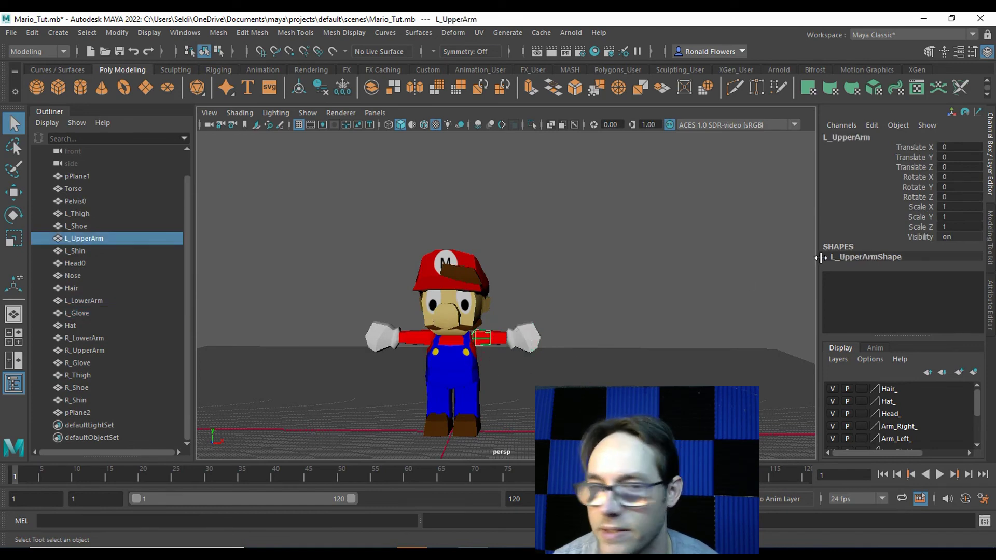
pyautogui.click(465, 347)
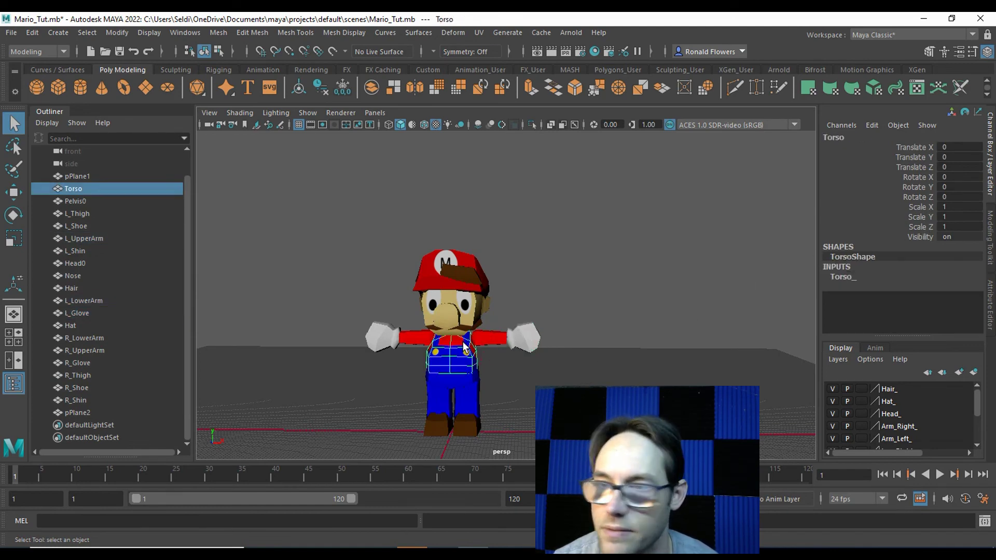
pyautogui.click(461, 389)
pyautogui.click(474, 412)
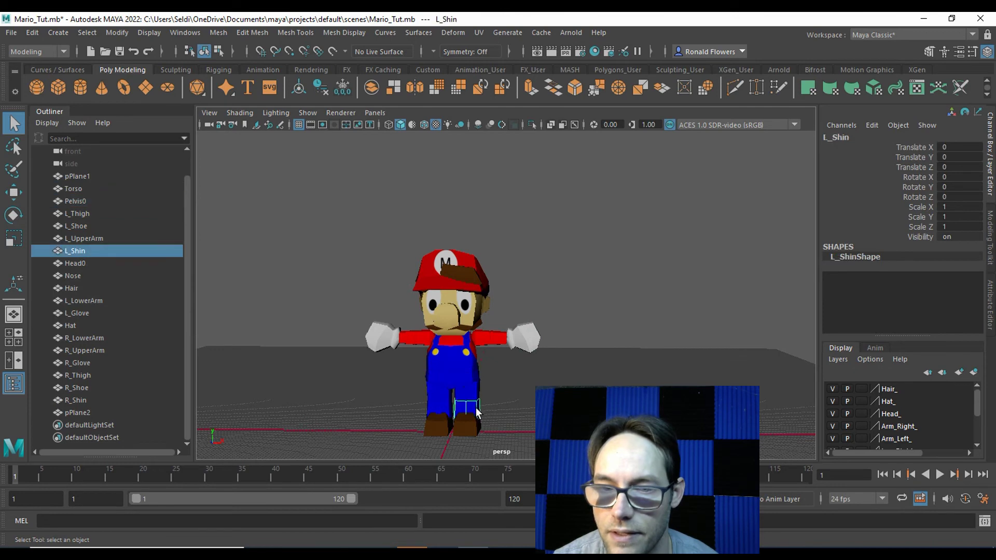
pyautogui.click(459, 431)
# Step: Check the transform channels of the right shoe, right thigh, pelvis, torso and right arm parts one by one
pyautogui.click(434, 431)
pyautogui.click(431, 394)
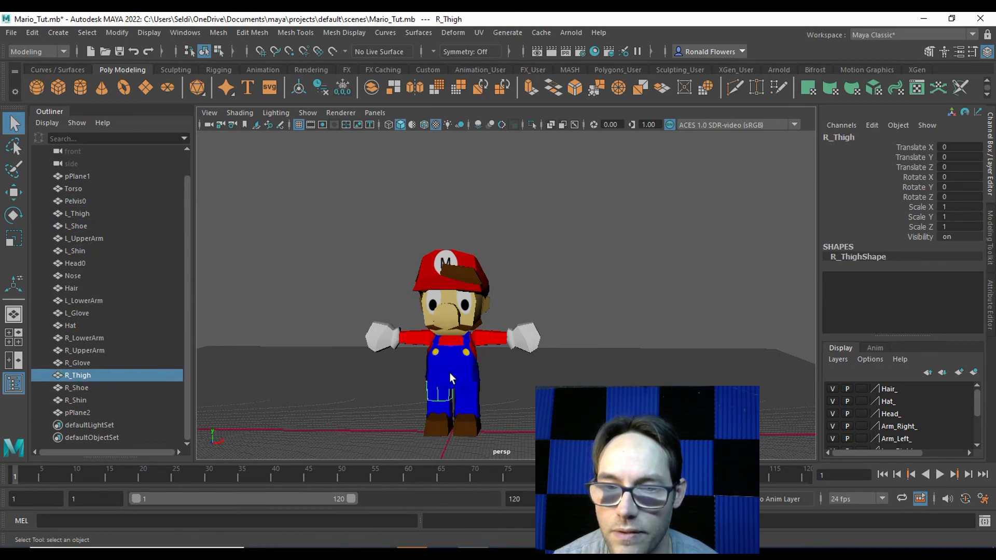
pyautogui.click(453, 382)
pyautogui.click(451, 349)
pyautogui.click(420, 336)
pyautogui.click(407, 337)
pyautogui.click(386, 338)
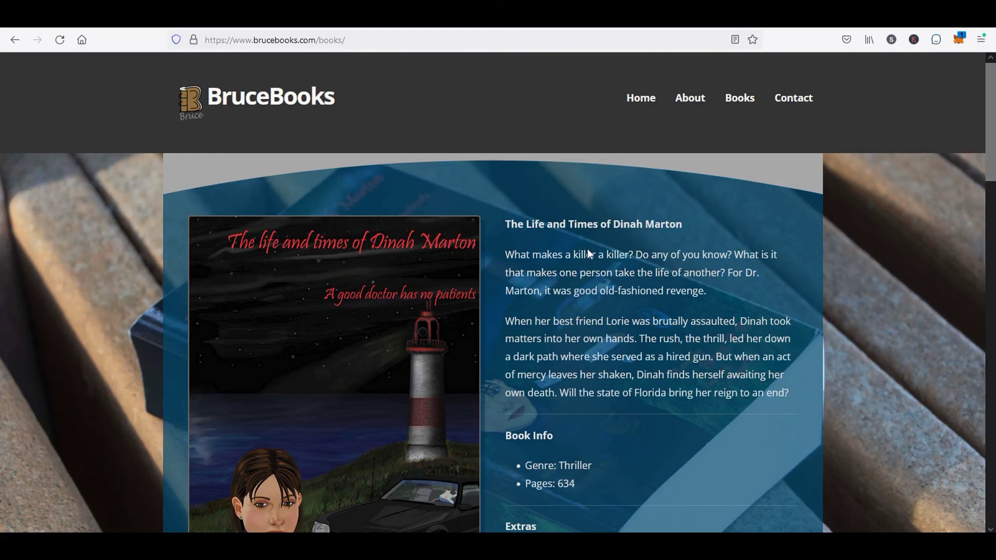
# Step: In the web browser, look through the book descriptions, extras and order options on the BruceBooks books page
pyautogui.scroll(-4, 615, 263)
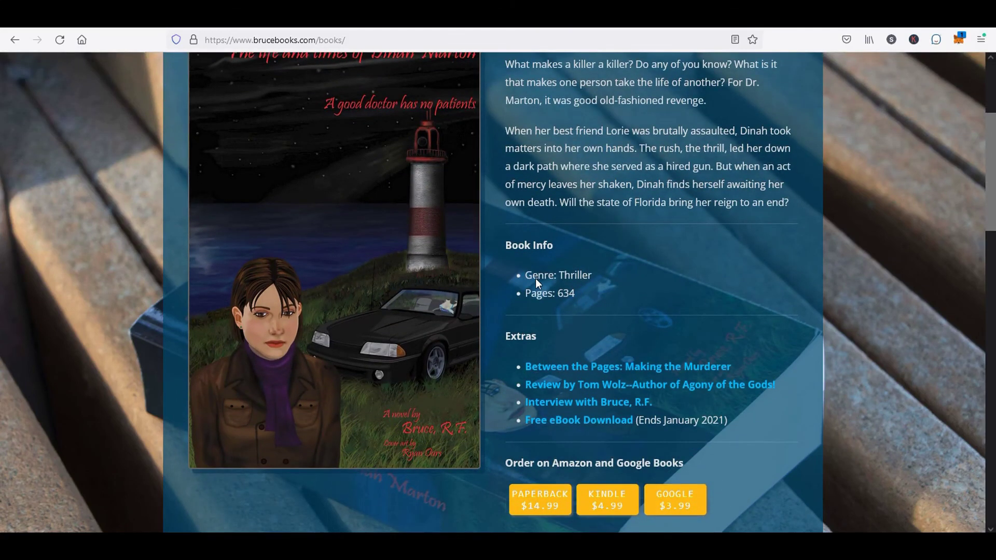
pyautogui.scroll(-5, 585, 262)
pyautogui.scroll(-8, 586, 265)
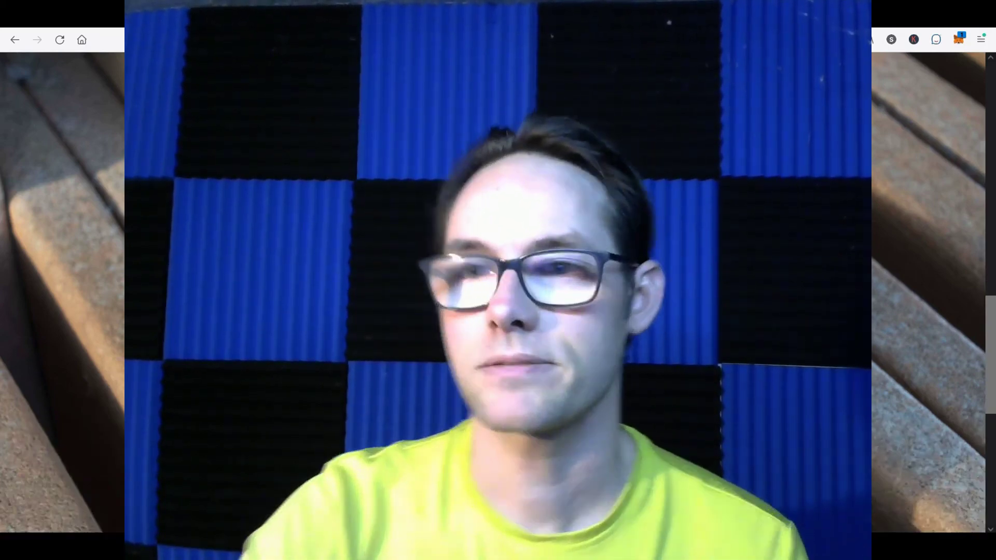
pyautogui.scroll(12, 492, 292)
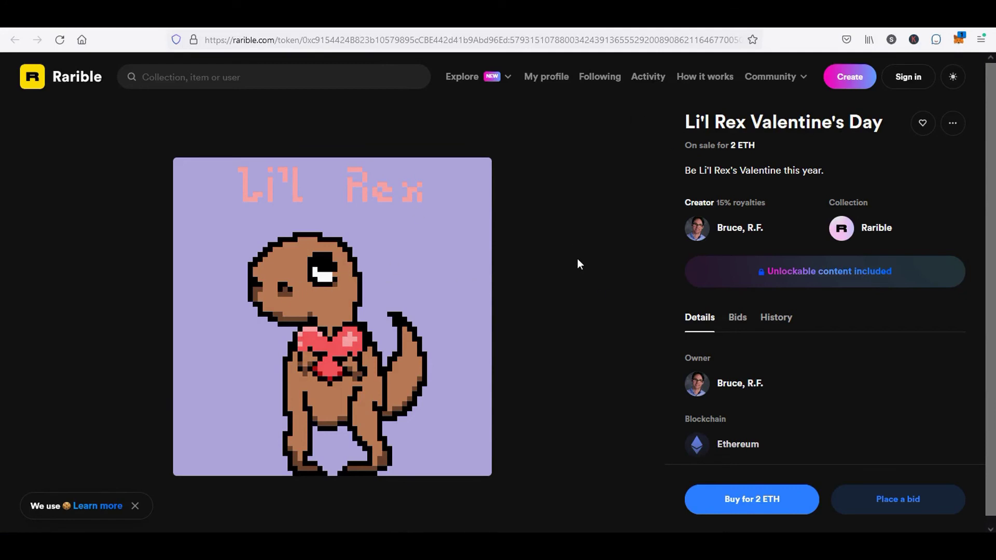
# Step: On Rarible, open the profile of the Li'l Rex Valentine's Day creator and browse the items on sale
pyautogui.scroll(-1, 752, 247)
pyautogui.click(691, 223)
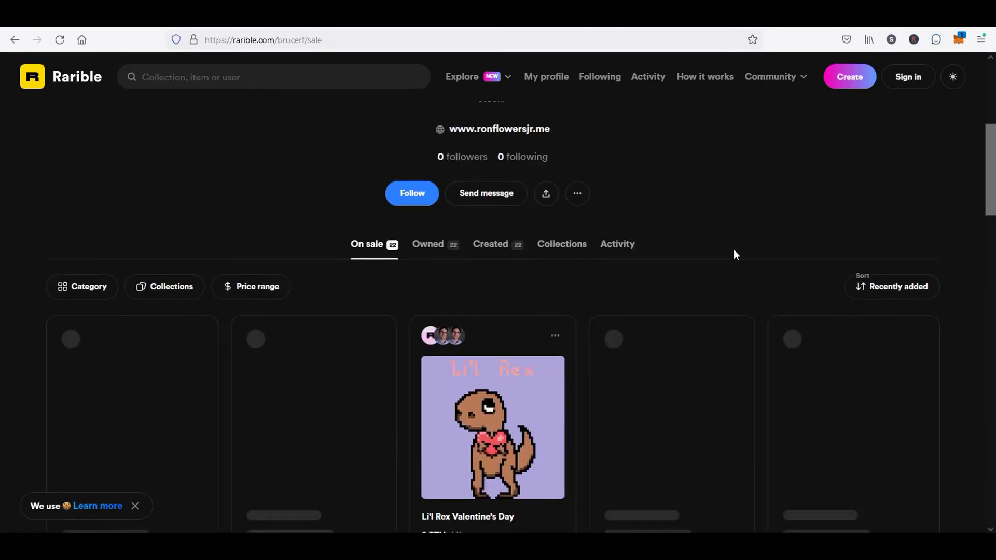
pyautogui.scroll(-2, 733, 249)
pyautogui.scroll(-1, 697, 185)
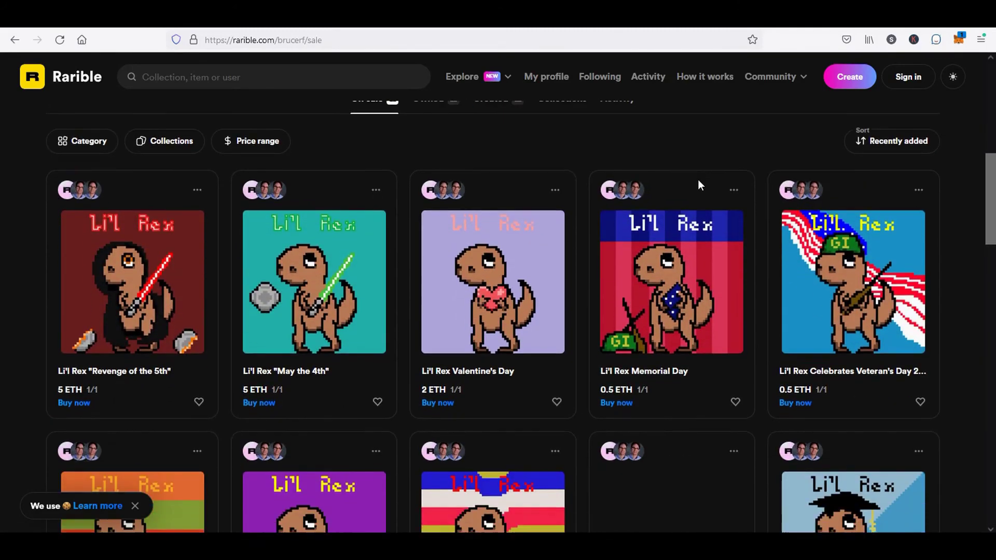
pyautogui.scroll(-1, 653, 359)
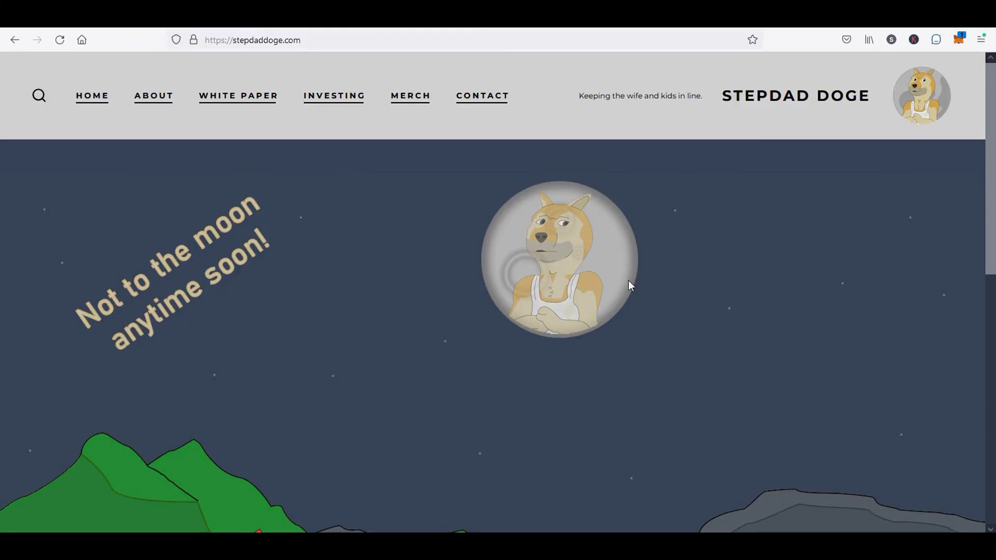
# Step: Open the white paper on the Stepdad Doge website and bring its cover page into view
pyautogui.click(237, 100)
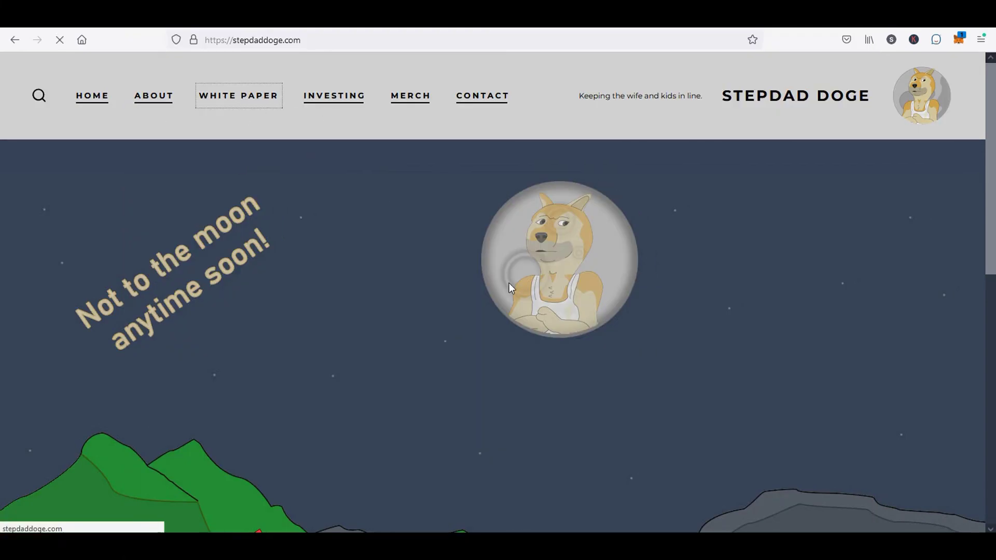
pyautogui.scroll(-3, 673, 261)
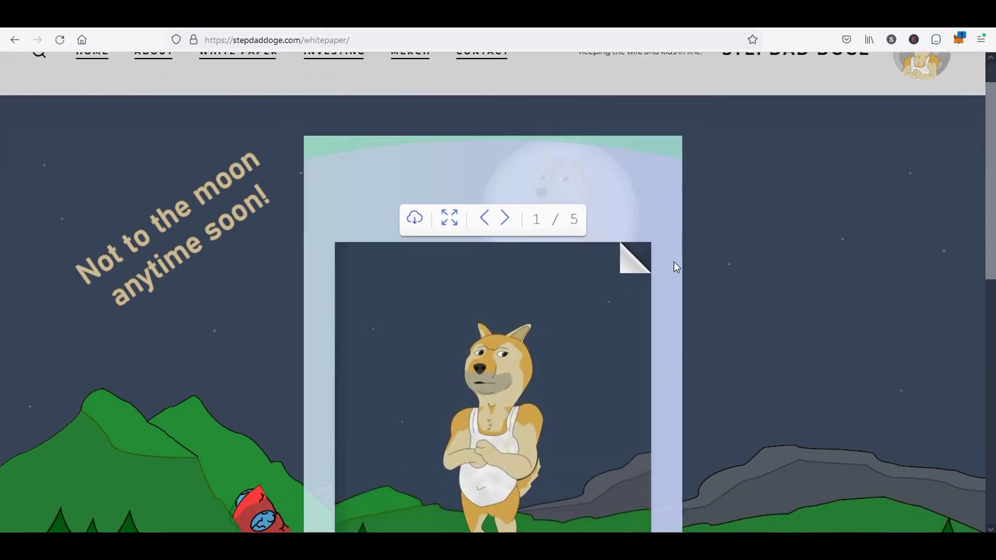
pyautogui.scroll(-2, 696, 255)
pyautogui.scroll(1, 691, 256)
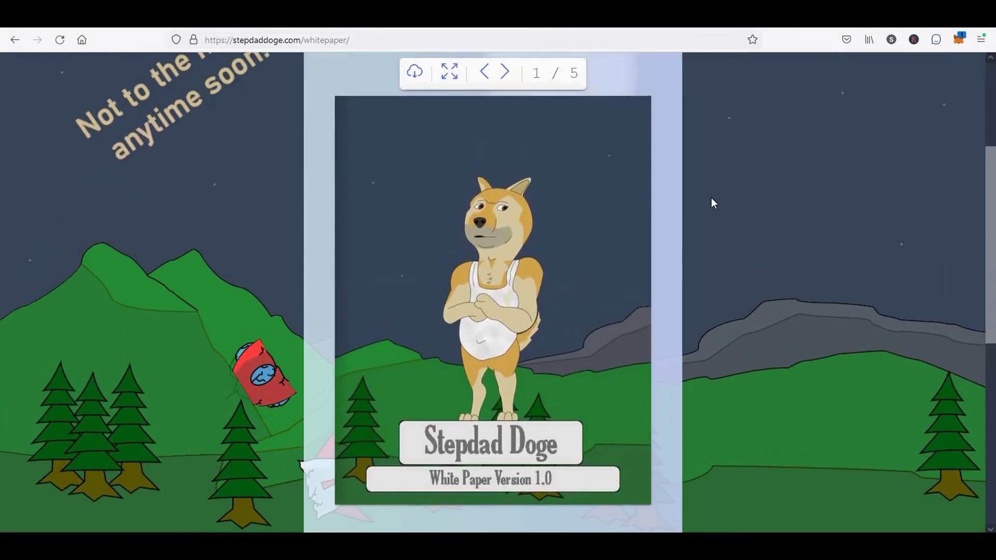
# Step: Page through the white paper from Disclaimer to the final Tokenomics page, and return to the cover
pyautogui.click(633, 120)
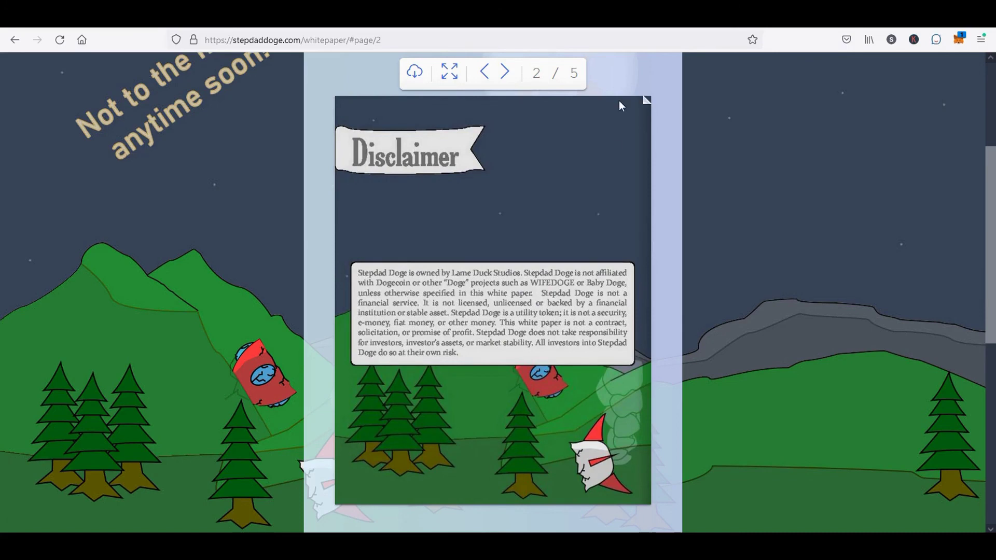
pyautogui.click(626, 107)
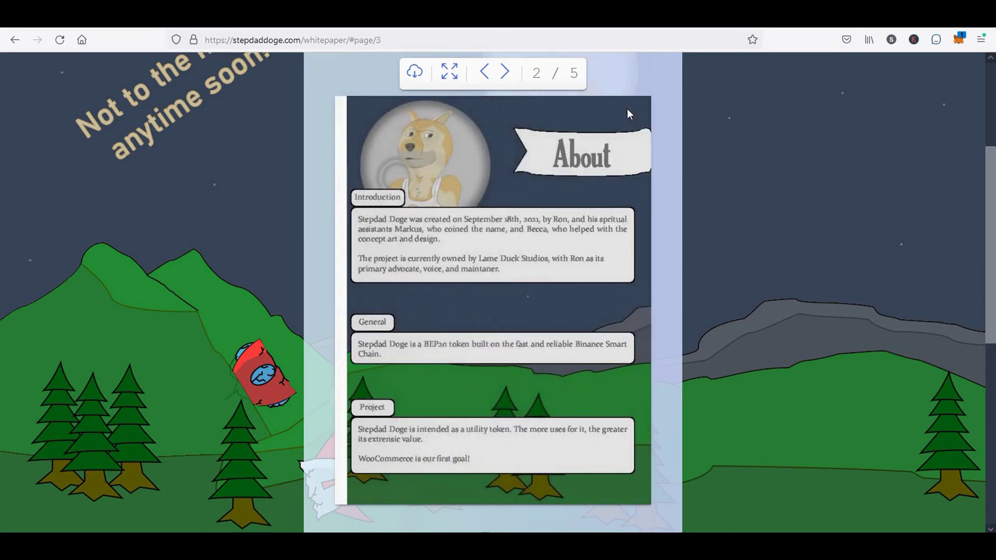
pyautogui.click(631, 117)
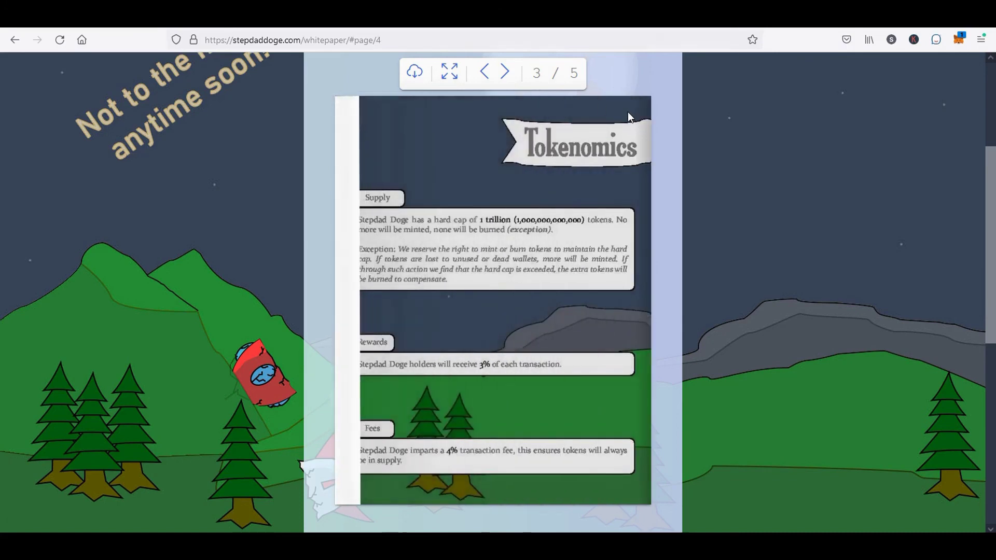
pyautogui.click(637, 99)
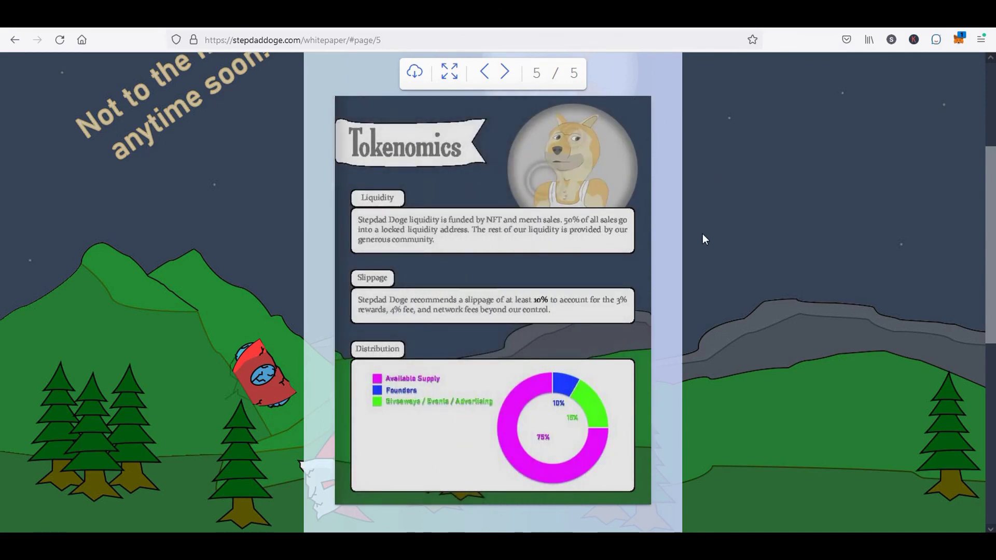
pyautogui.scroll(4, 702, 239)
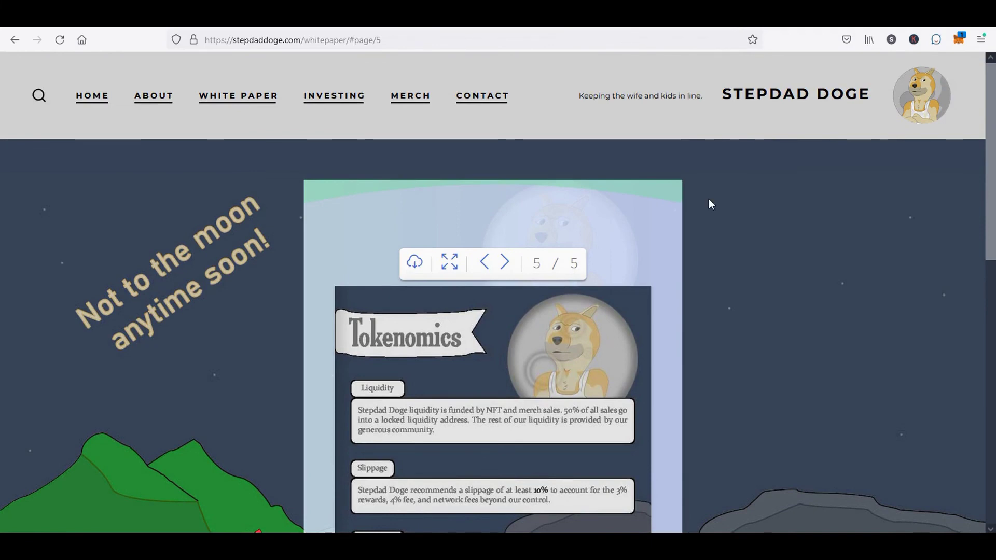
pyautogui.click(485, 269)
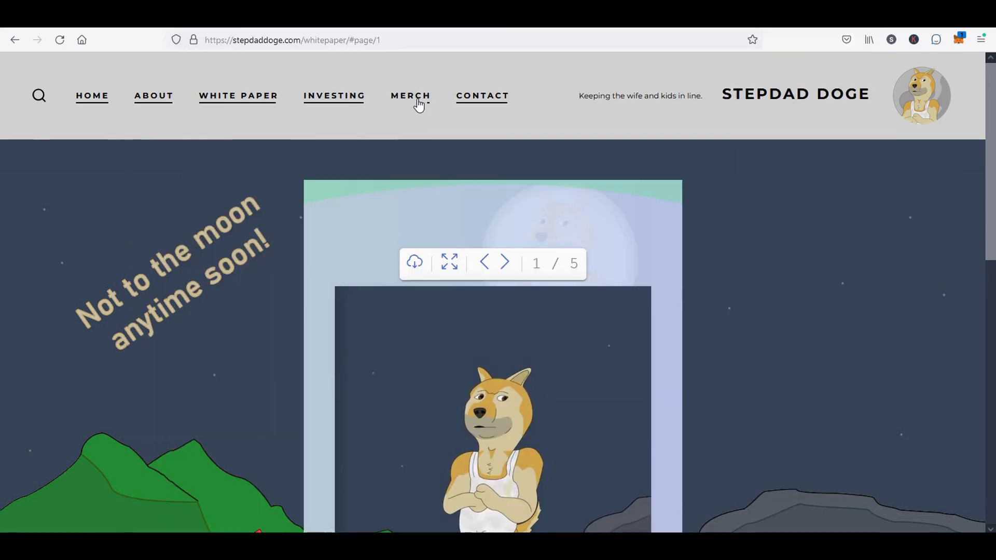
# Step: Open the Stepdad Doge merch page and browse the tank tops, hoodie, mug and other products
pyautogui.click(411, 96)
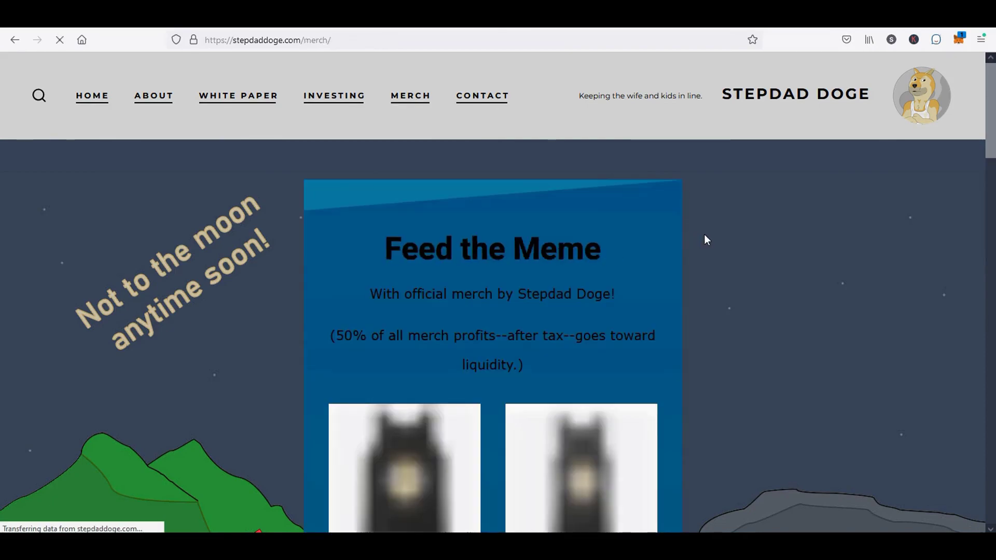
pyautogui.scroll(-4, 727, 284)
pyautogui.scroll(-3, 497, 373)
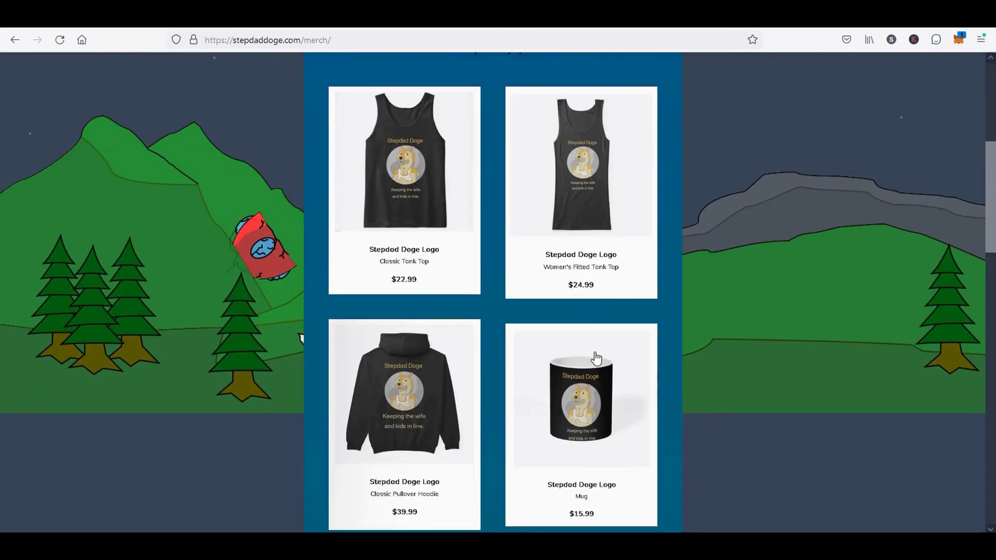
pyautogui.scroll(-3, 702, 289)
pyautogui.scroll(5, 704, 290)
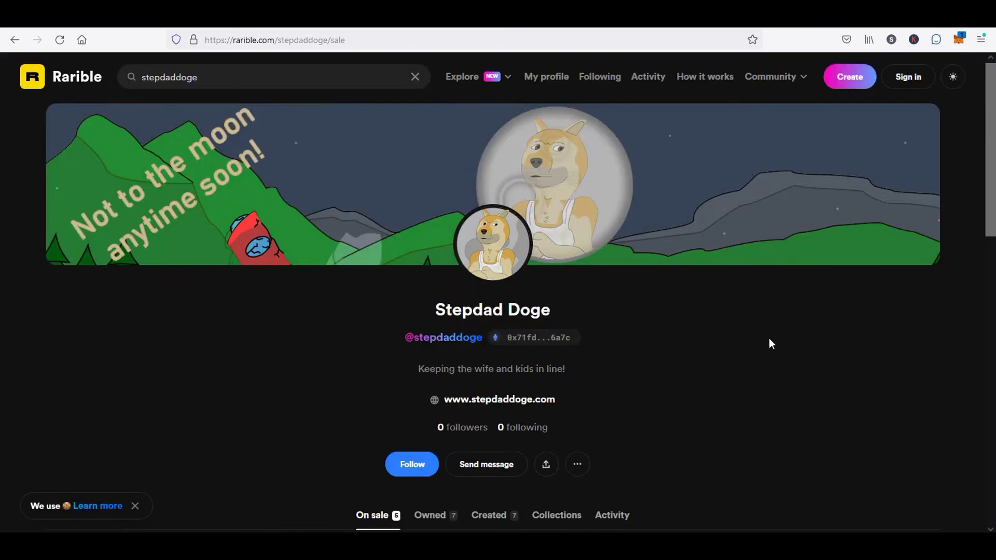
# Step: Browse the Stepdad Doge profile on Rarible and the author's Twitter profile with its pinned Li'l Rex tweet
pyautogui.scroll(-7, 769, 343)
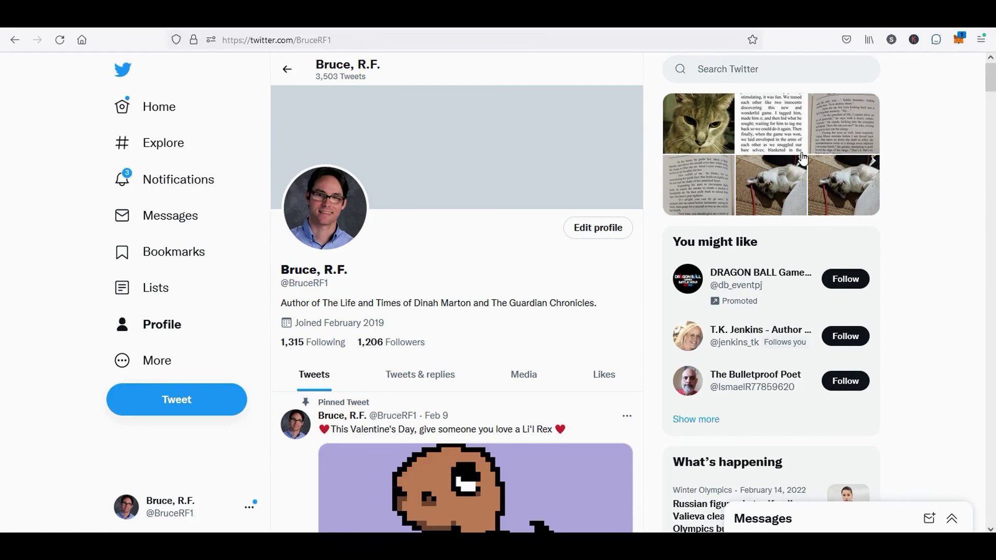
pyautogui.scroll(-3, 638, 316)
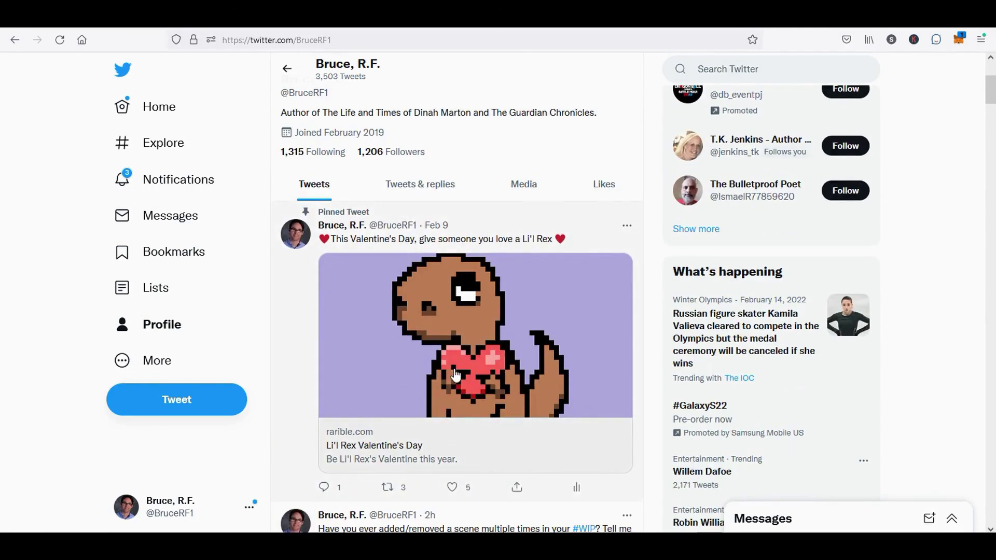
pyautogui.scroll(3, 840, 374)
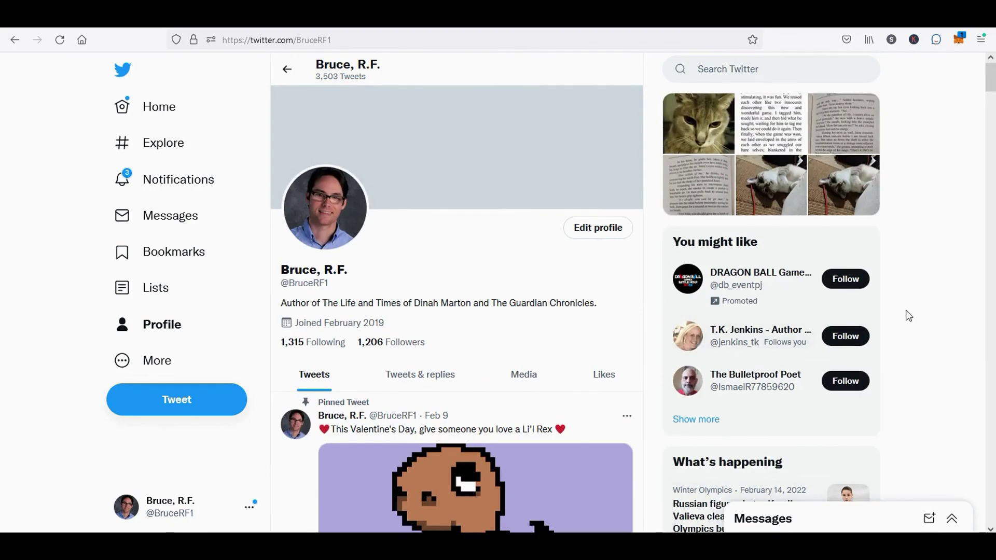